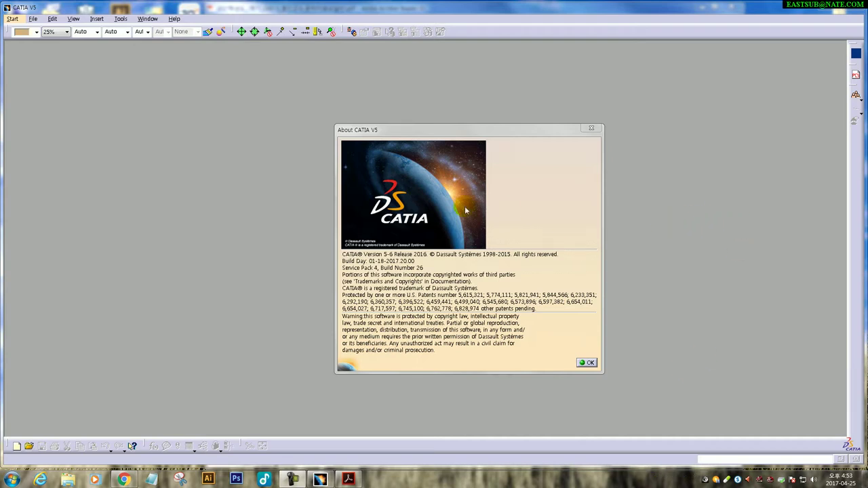
Step: Create a new part named SHOWER HEAD in a design workbench
left_click(588, 365)
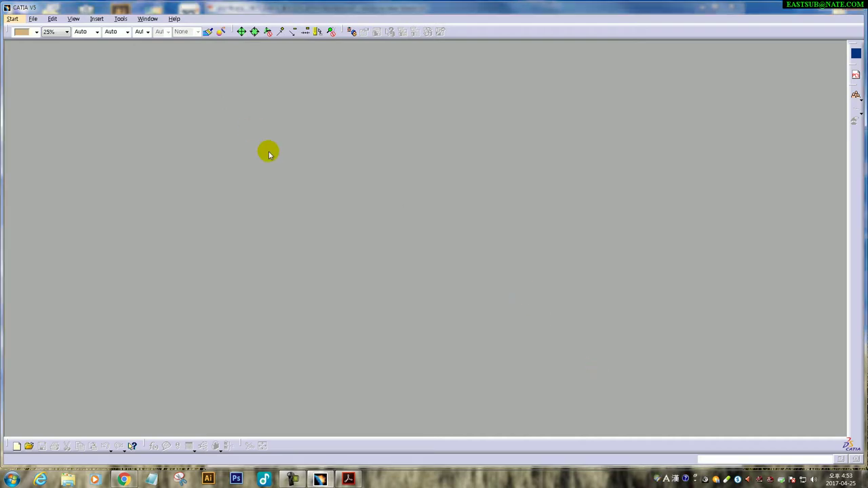
left_click(856, 53)
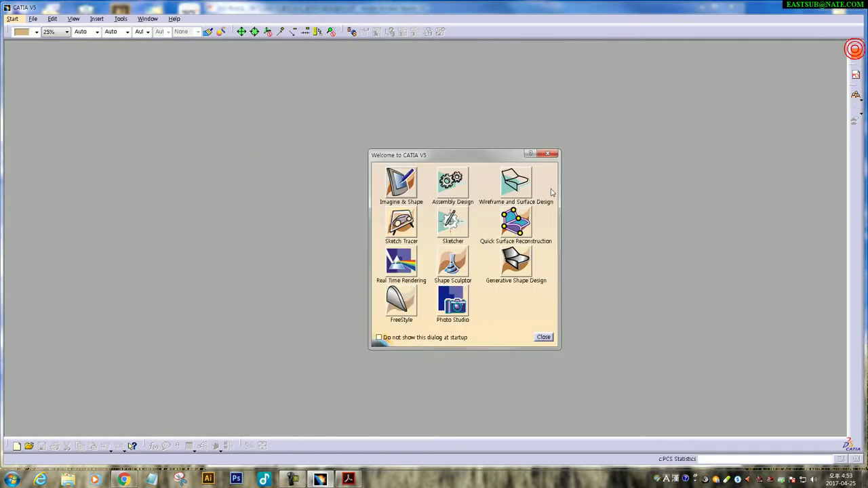
left_click(512, 185)
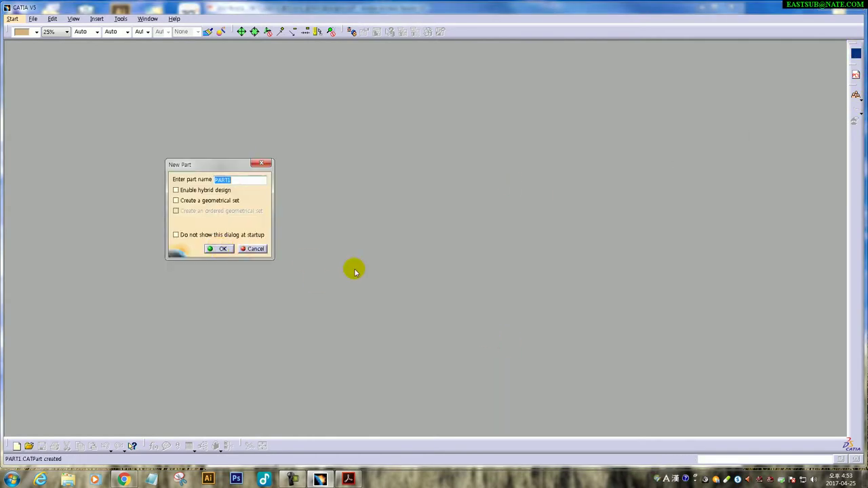
left_click(222, 249)
Step: Save the part to the Desktop as SHOWER HEAD.CATPart, replacing the existing file
left_click(43, 19)
left_click(58, 80)
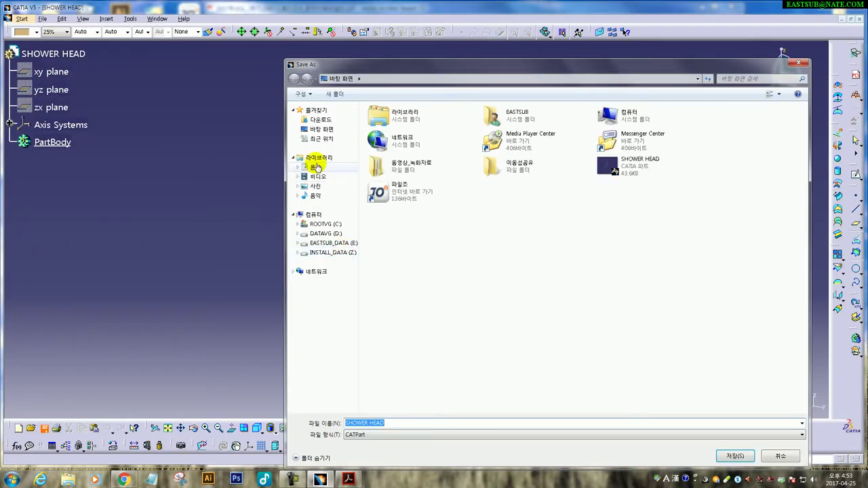
left_click(317, 130)
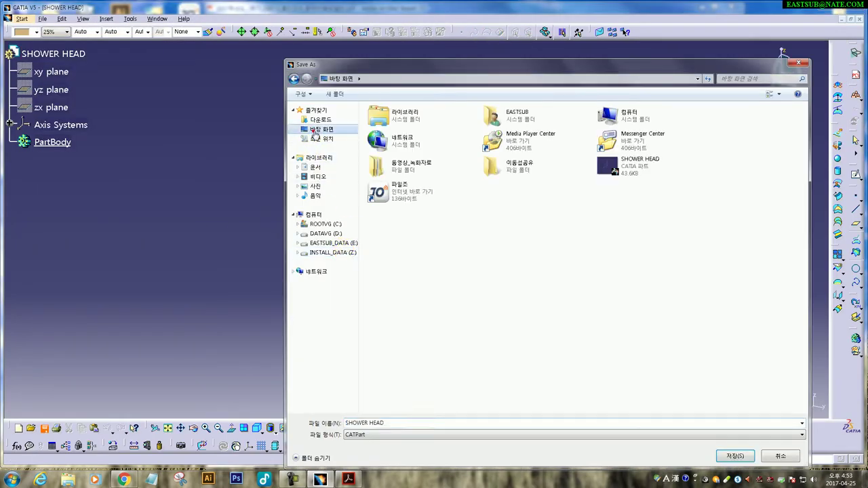
left_click(729, 453)
left_click(469, 262)
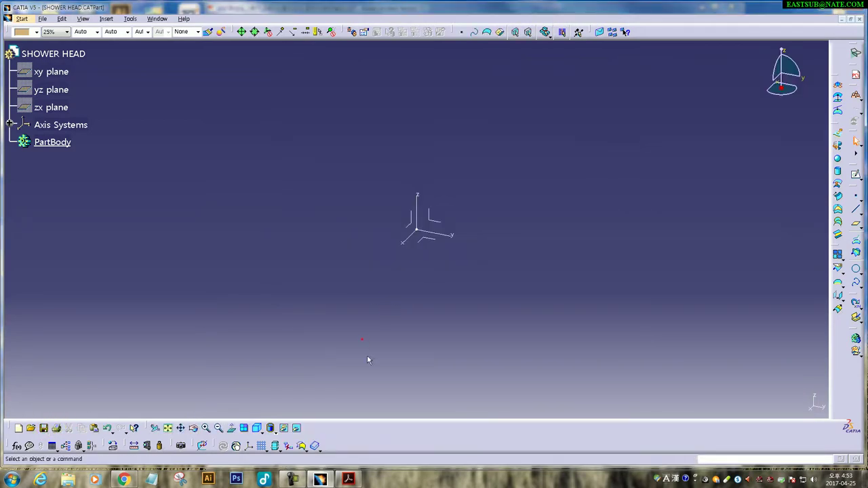
Step: Review the reference drawing, then open a positioned sketch on the absolute axis system
left_click(347, 481)
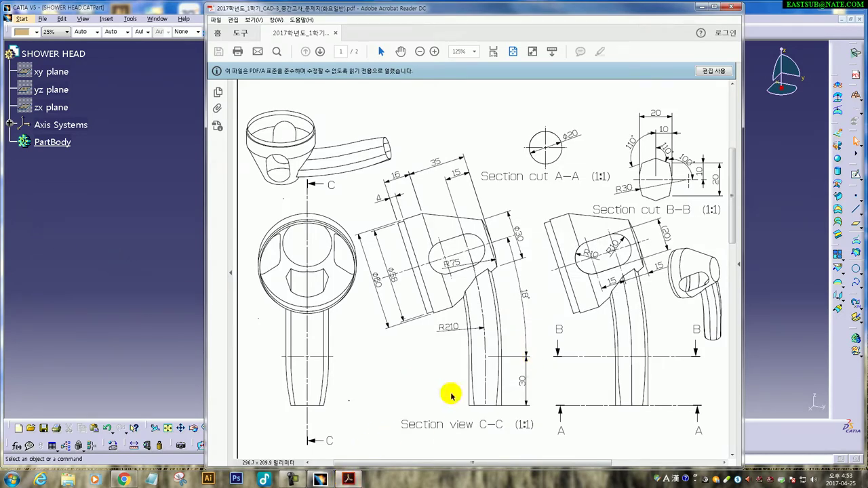
left_click(150, 272)
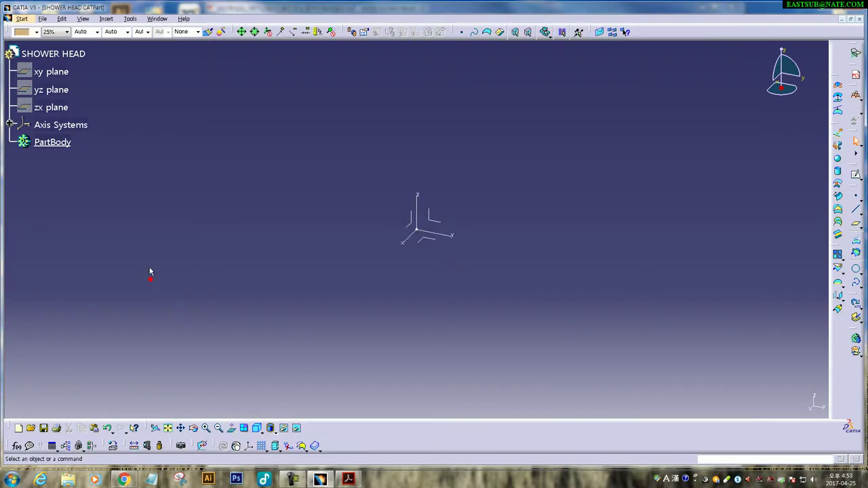
left_click(856, 175)
left_click(436, 228)
left_click(741, 393)
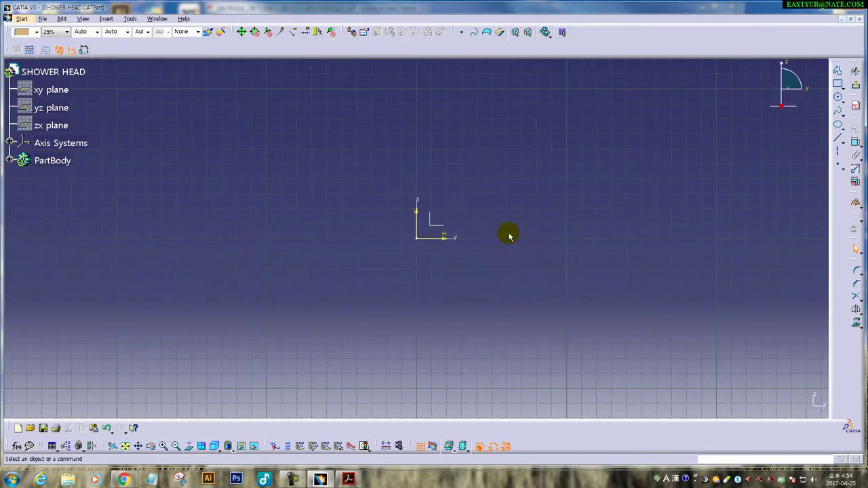
Step: Draw a vertical line up from the origin flowing into a tangent arc curving left
left_click(838, 71)
left_click(415, 266)
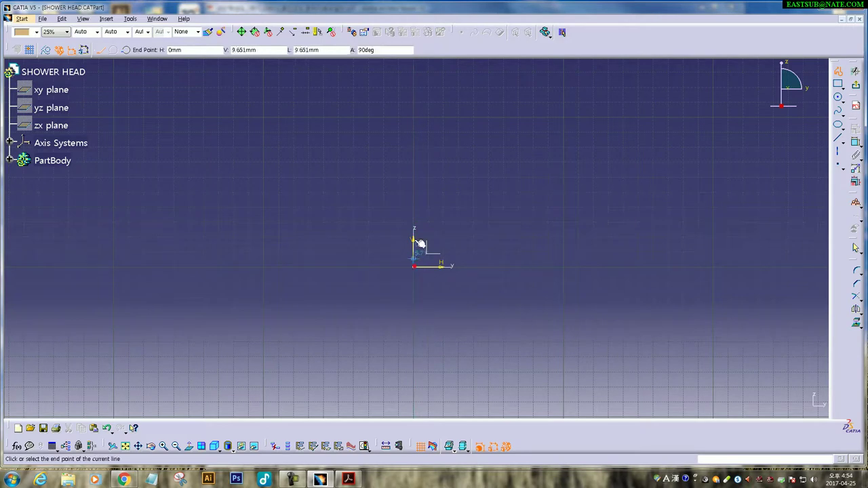
left_click(414, 217)
left_click_drag(413, 214, 367, 86)
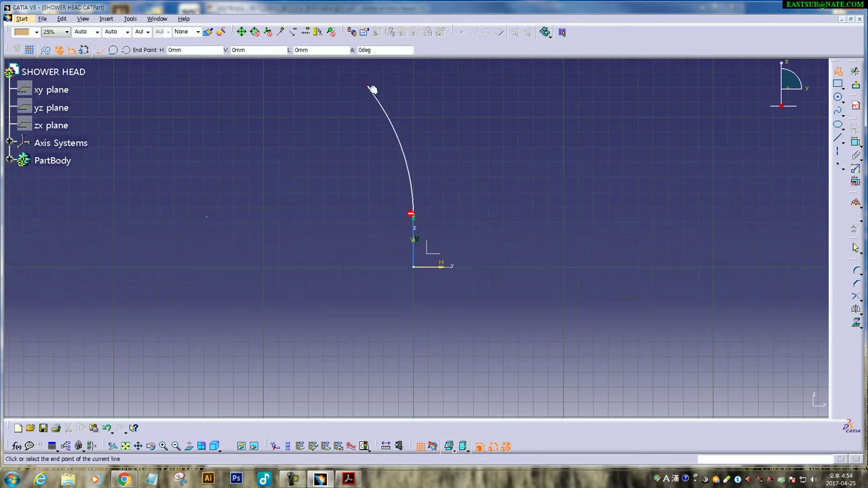
double_click(367, 86)
Step: Dimension the vertical line's height and the arc's radius (R138.145)
left_click(855, 142)
left_click(412, 230)
left_click(465, 240)
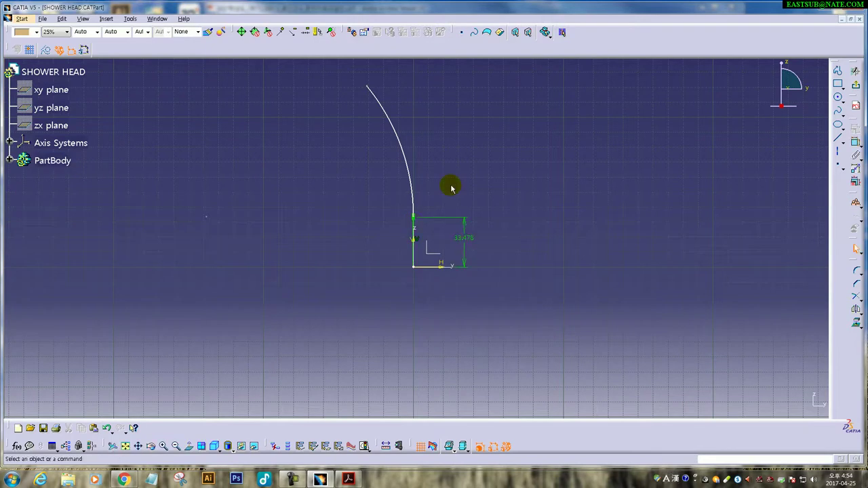
left_click(855, 142)
left_click(396, 137)
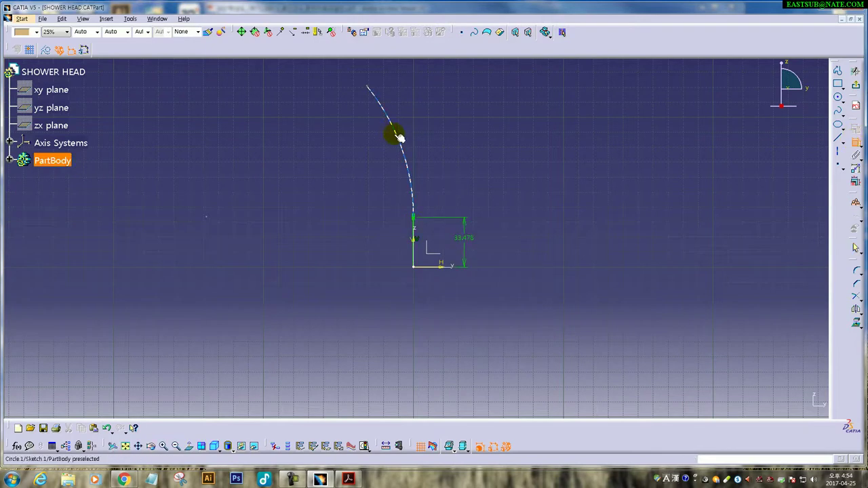
left_click(428, 139)
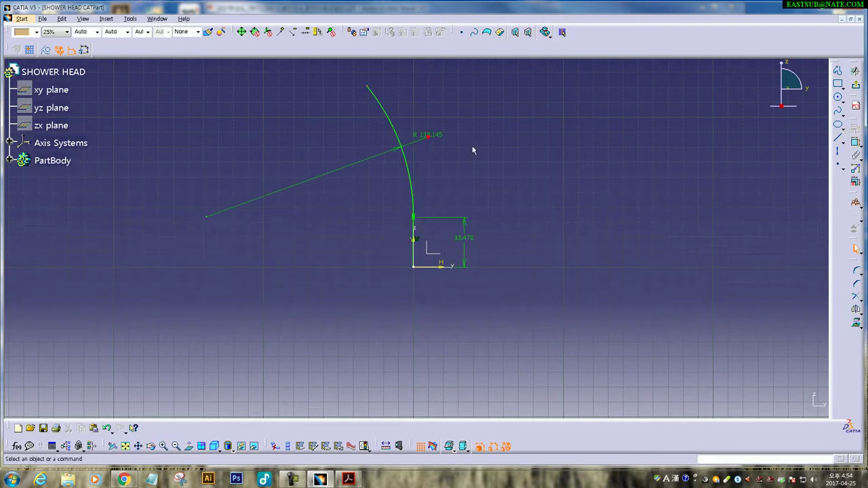
Step: Draw two construction lines from the arc ends to the arc centre
left_click(839, 70)
left_click(415, 219)
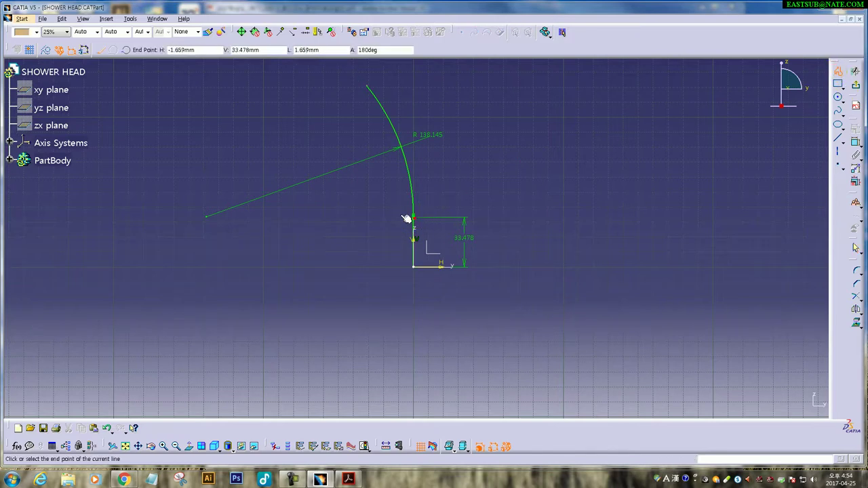
left_click(205, 217)
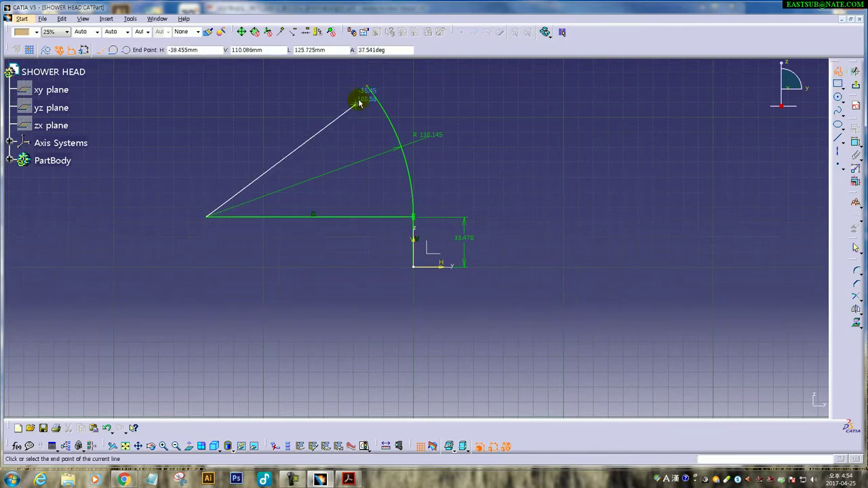
left_click(369, 87)
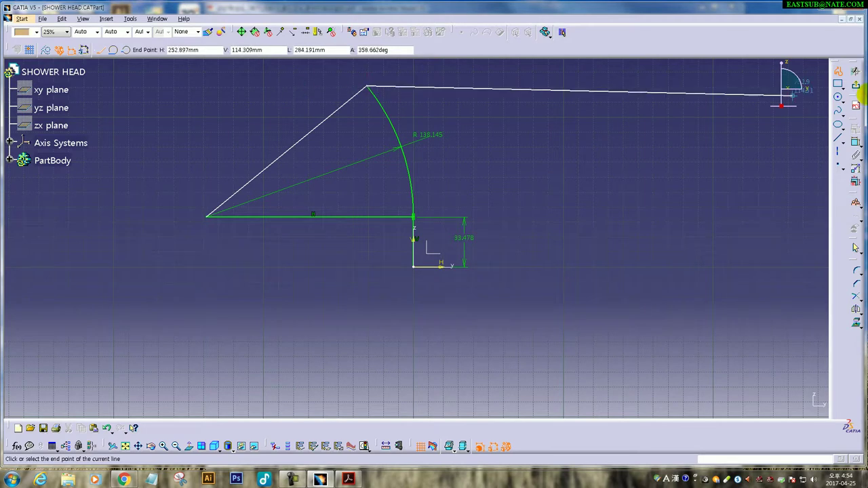
left_click(838, 71)
left_click(59, 49)
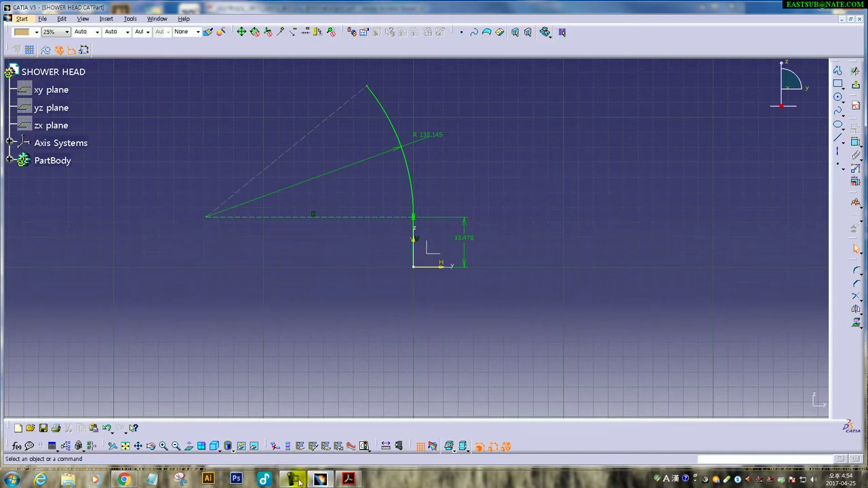
left_click(345, 479)
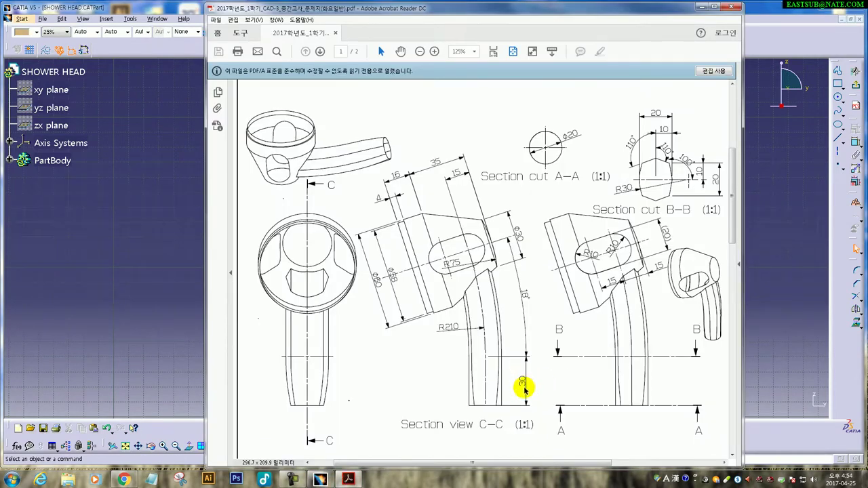
Step: Set the straight line height to 30 mm and the arc radius to 210 mm
left_click(154, 258)
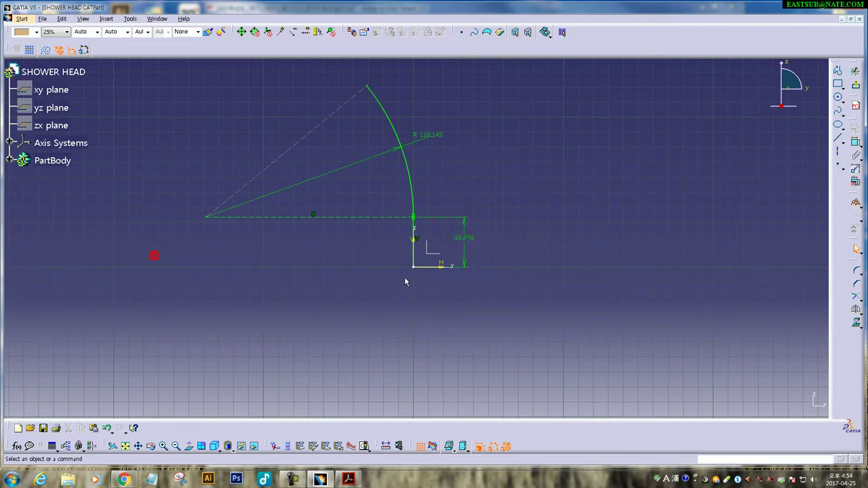
double_click(461, 239)
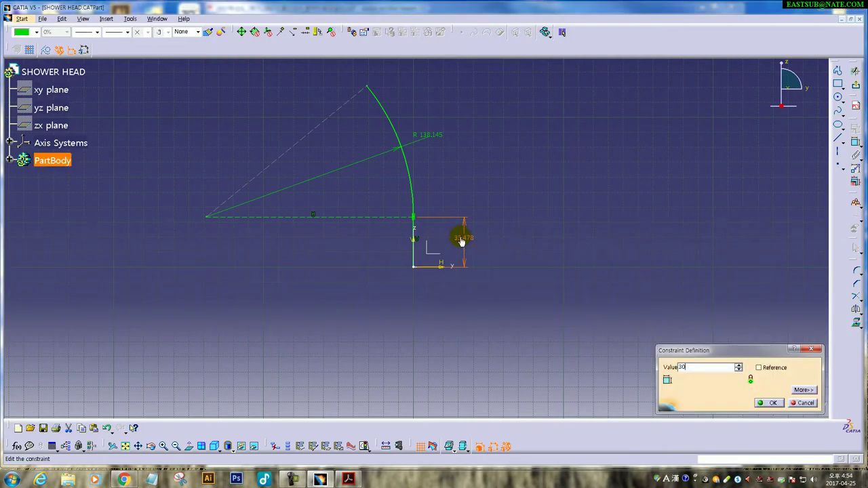
key("Return")
double_click(425, 142)
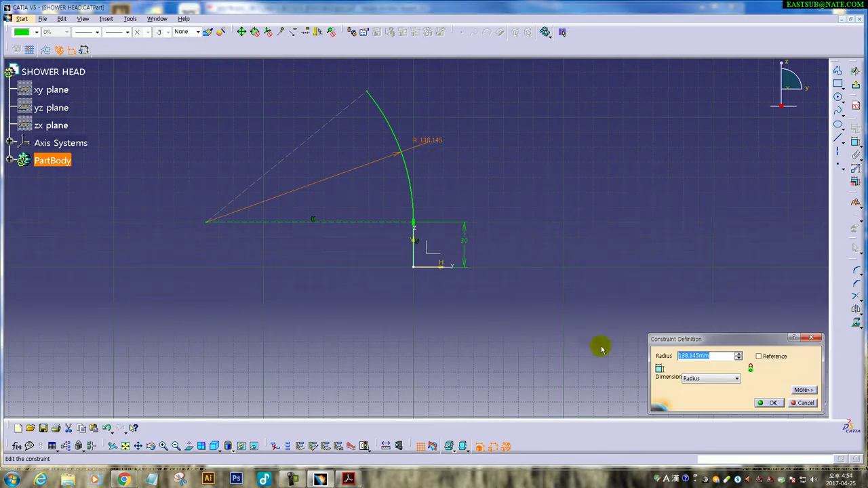
left_click(770, 403)
left_click(347, 480)
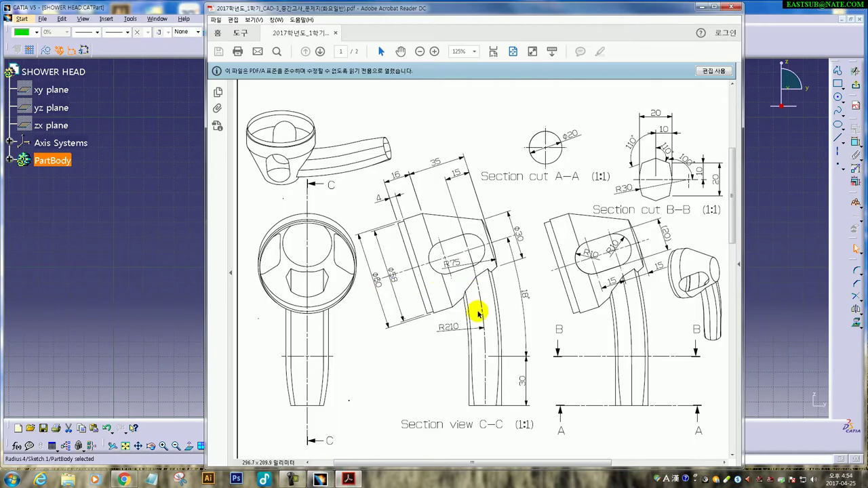
left_click(320, 479)
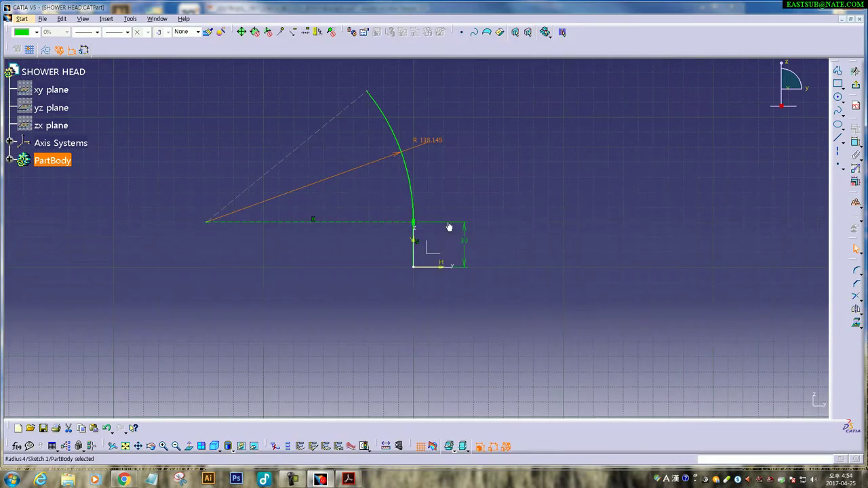
double_click(427, 141)
type("210")
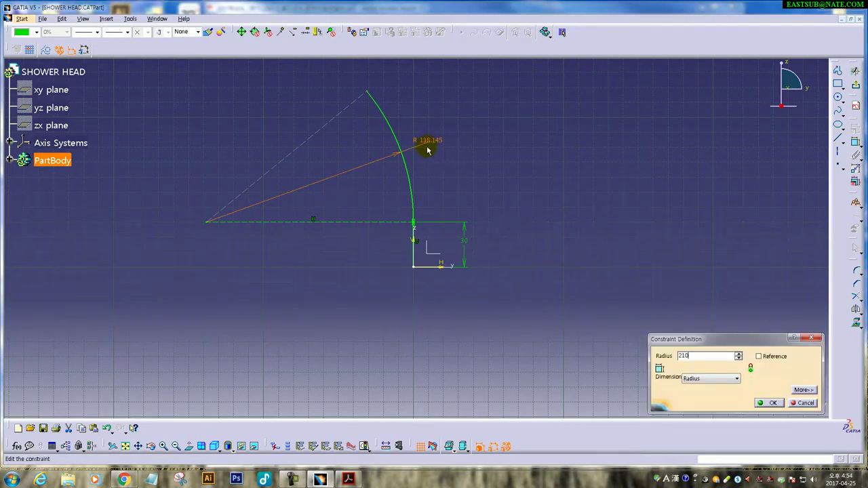
key("Return")
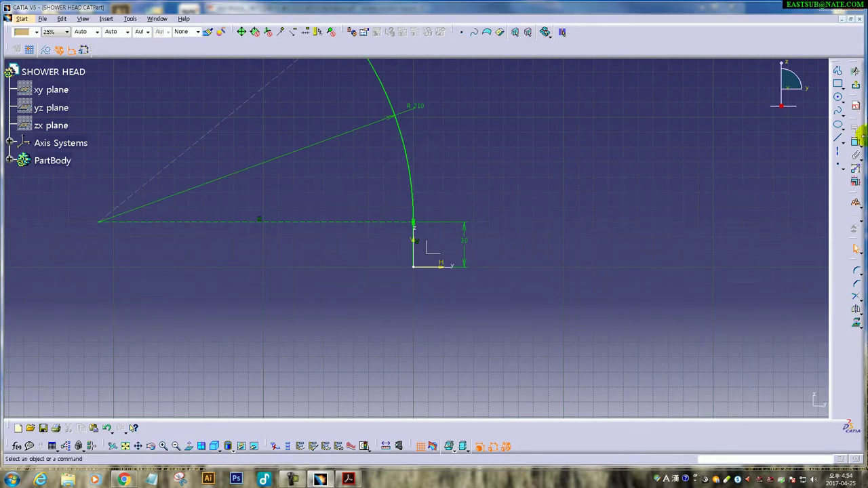
Step: Constrain the arc's sweep angle to 18° and exit to the 3D part
middle_click(401, 177)
left_click(293, 138)
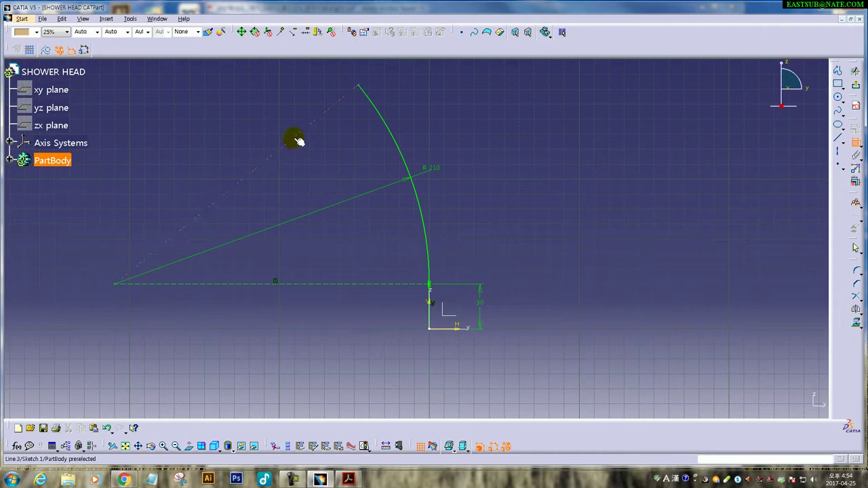
left_click(480, 172)
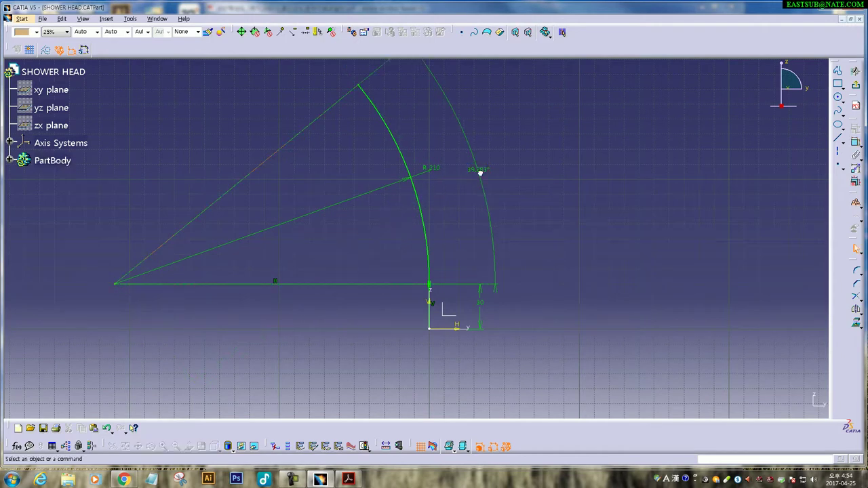
left_click(348, 479)
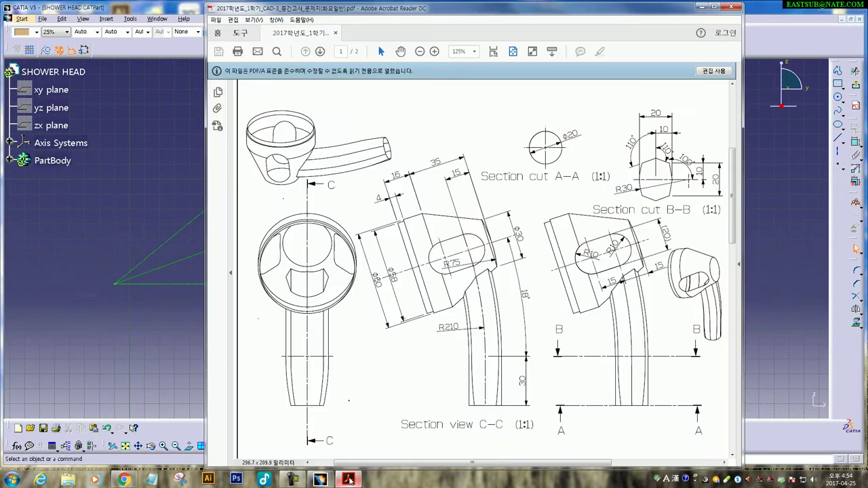
left_click(319, 480)
double_click(480, 171)
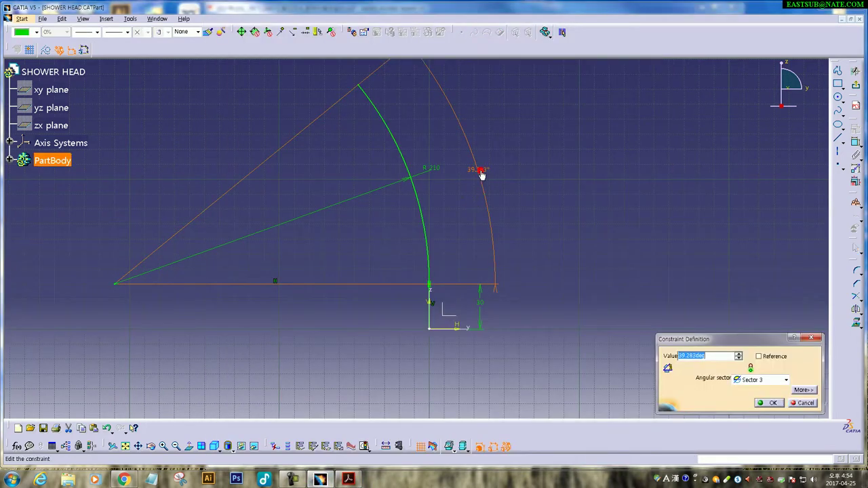
key("Return")
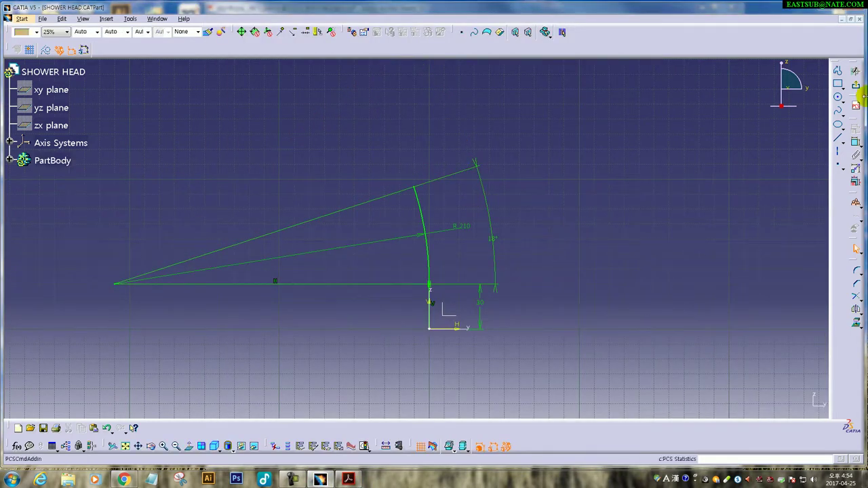
left_click(856, 84)
middle_click_drag(477, 293, 456, 253)
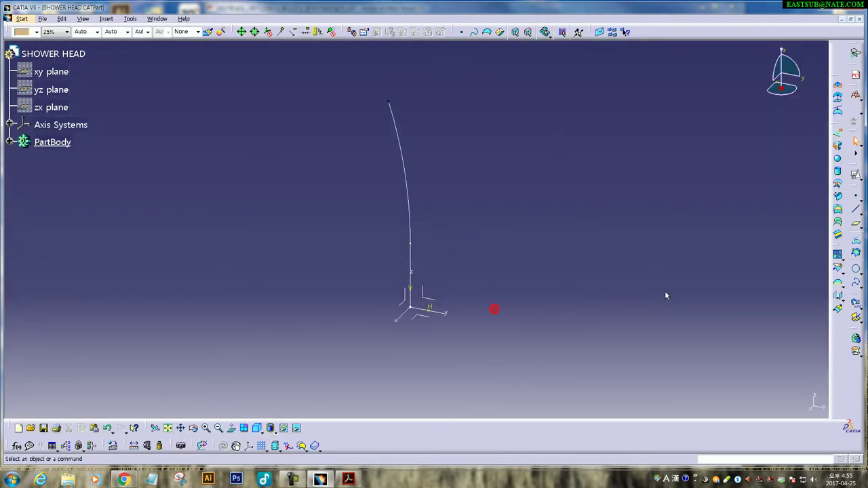
Step: Open a new positioned sketch and centre the view on its origin
left_click(856, 175)
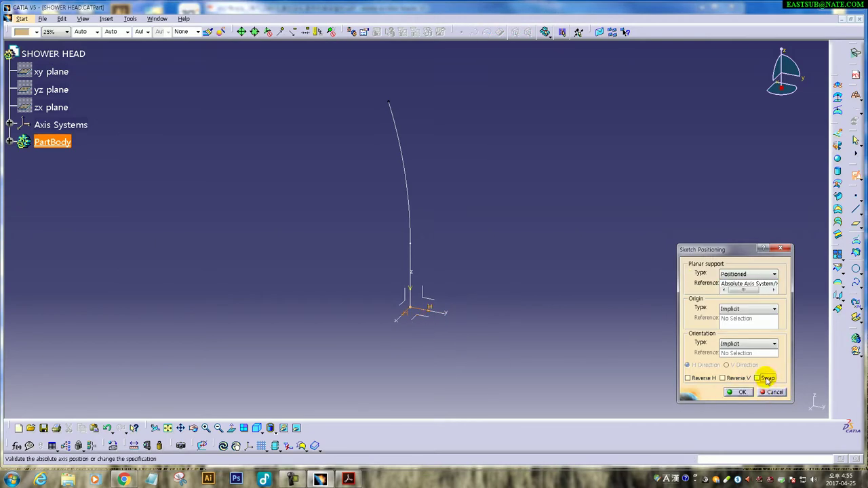
left_click(738, 392)
middle_click_drag(513, 359, 485, 247)
middle_click_drag(382, 183, 526, 244)
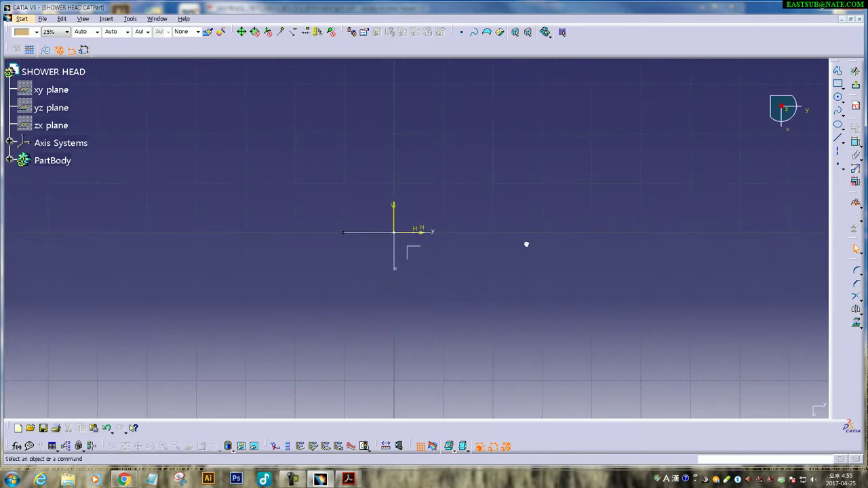
left_click(348, 480)
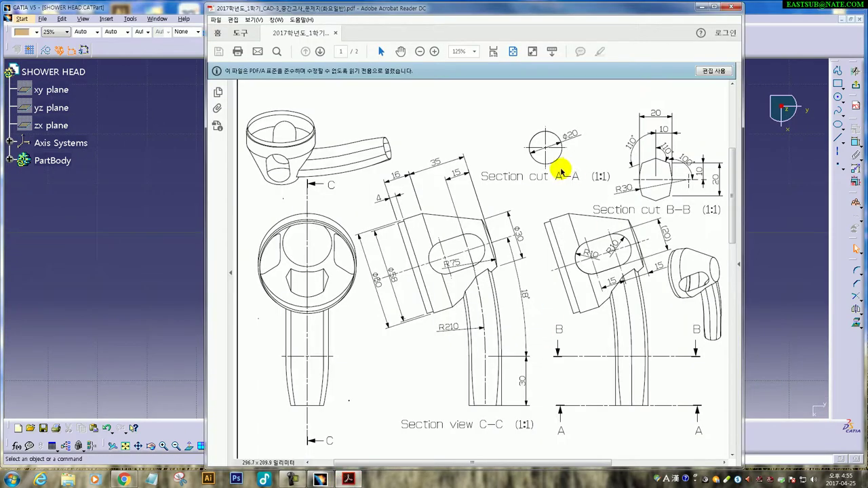
left_click(163, 236)
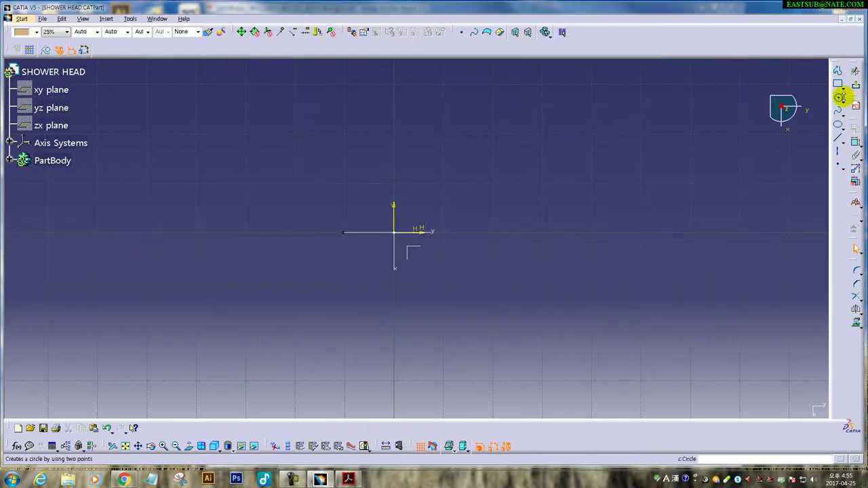
Step: Draw a Ø20 mm circle centred on the origin and exit the sketch
left_click(838, 97)
left_click(395, 233)
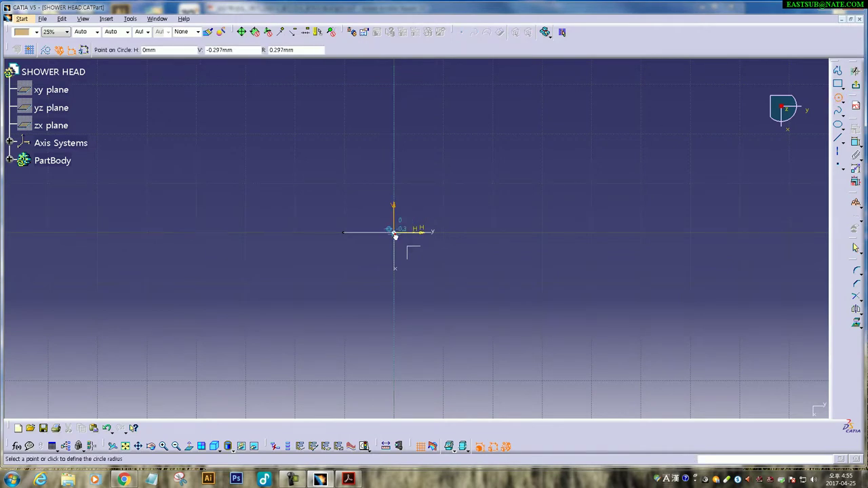
left_click(427, 256)
right_click(474, 287)
left_click(495, 307)
left_click(463, 283)
double_click(463, 283)
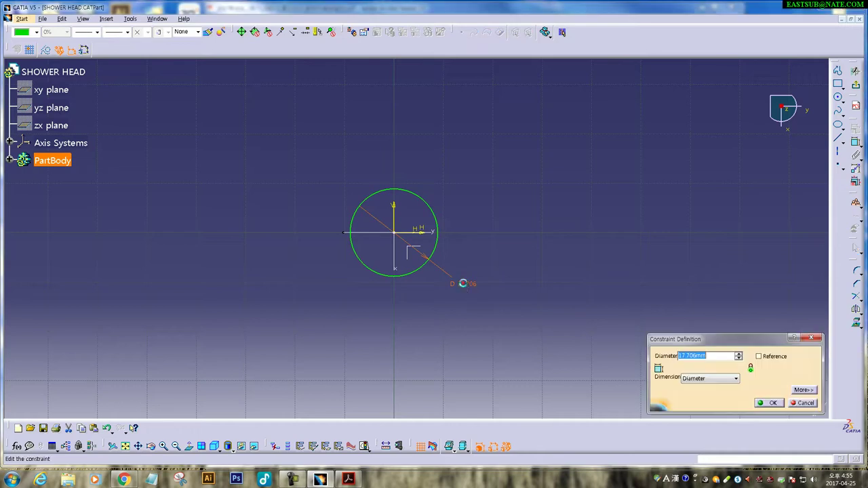
key("Return")
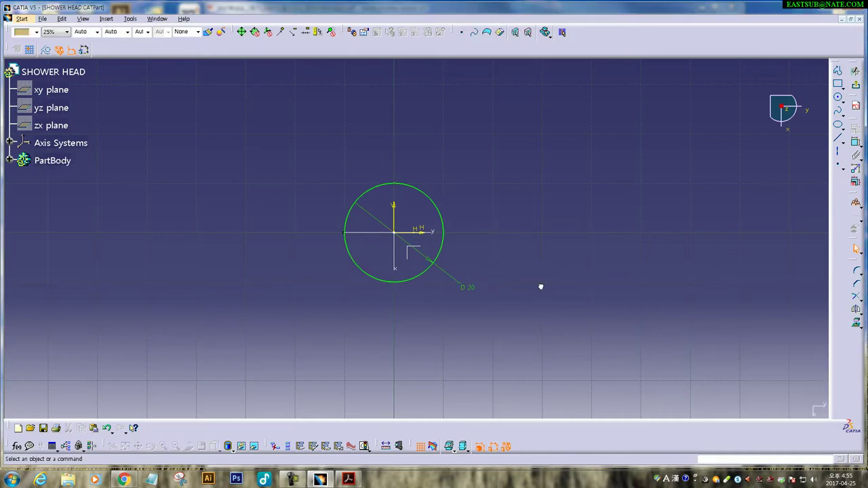
left_click(862, 94)
mouse_move(519, 260)
middle_mouse_down()
mouse_move(388, 266)
mouse_move(360, 203)
middle_mouse_up()
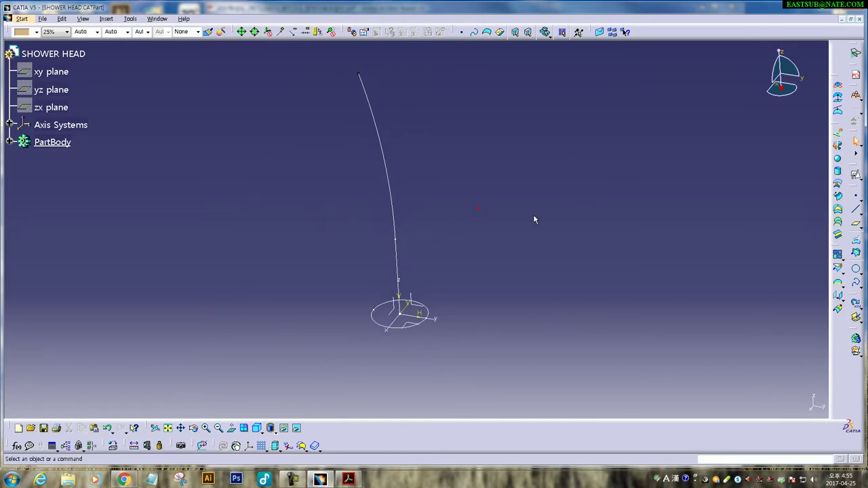
Step: Create Plane.1 normal to the handle curve, then start a second normal-to-curve plane
left_click(856, 218)
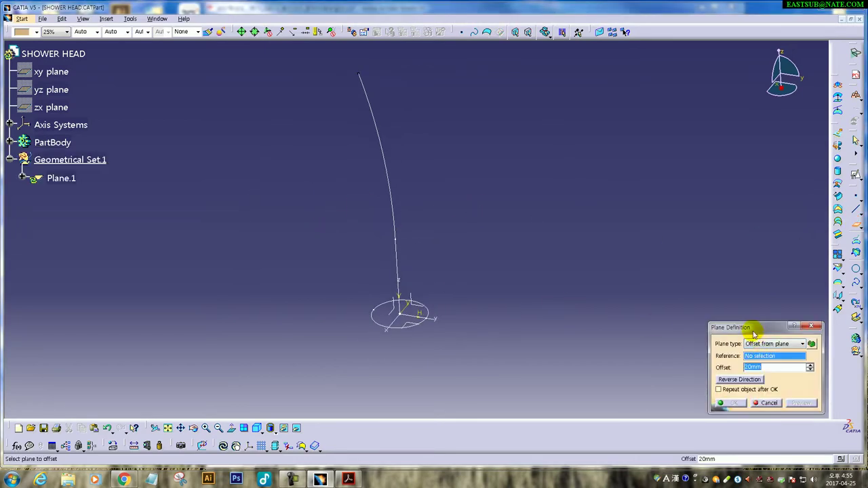
left_click(504, 184)
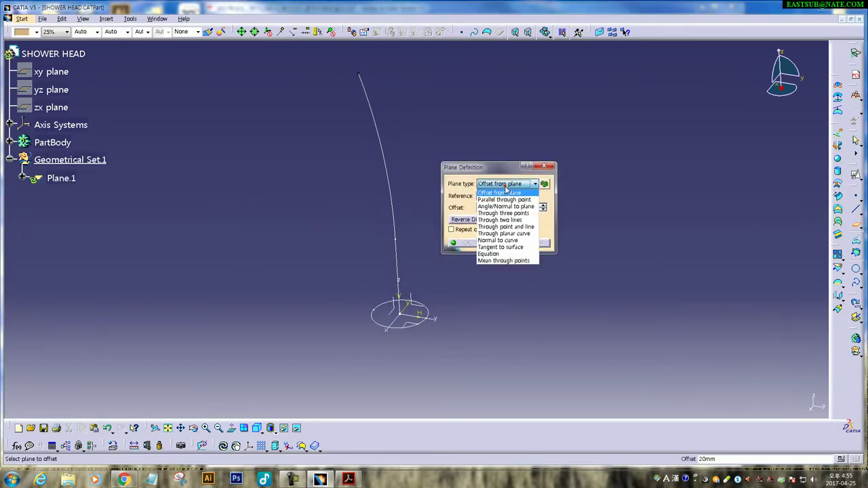
left_click(507, 241)
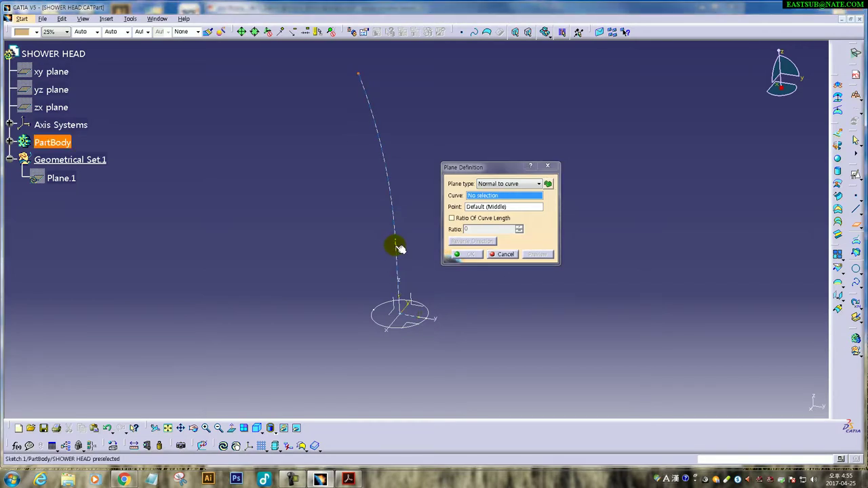
left_click(396, 243)
left_click(474, 256)
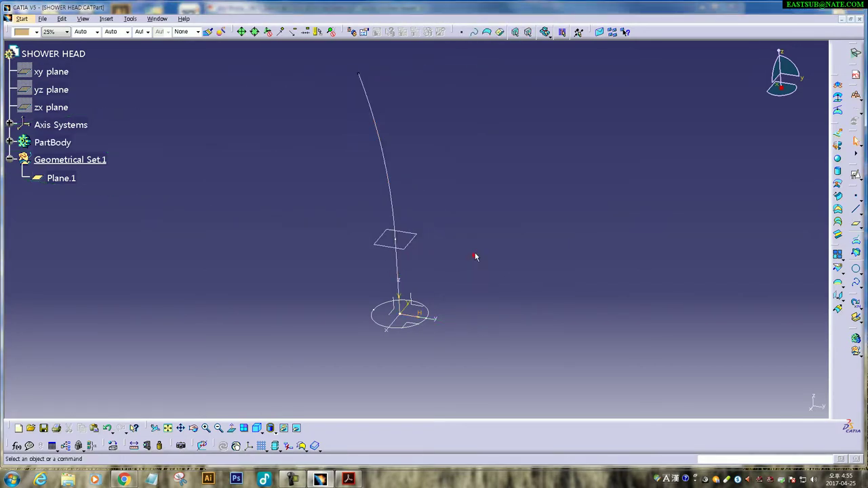
left_click(856, 224)
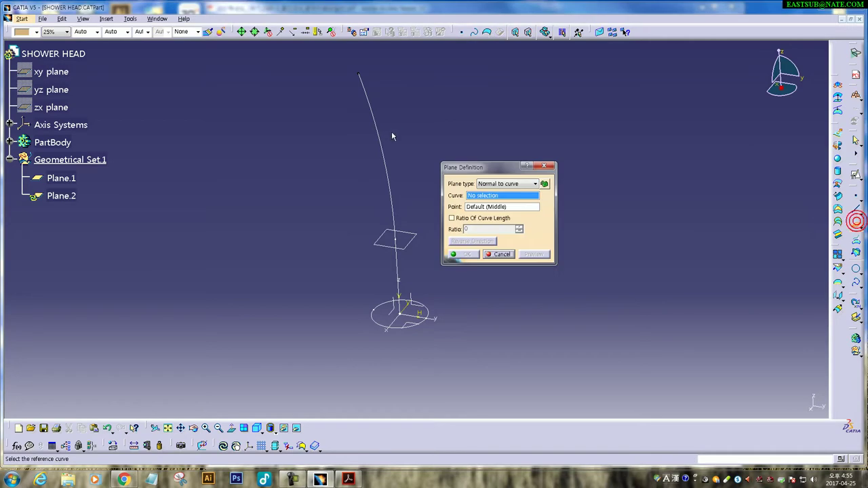
left_click(380, 145)
Step: Place the second normal plane at the curve's top end, then select Plane.1
left_click(356, 74)
left_click(463, 256)
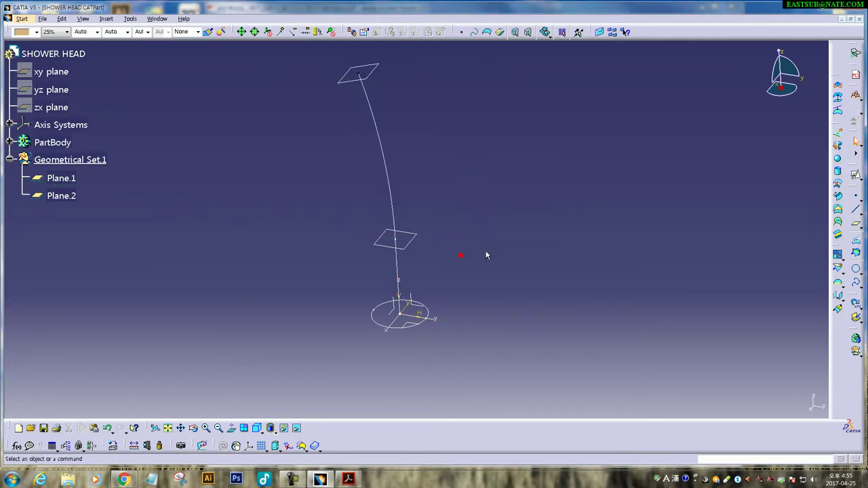
left_click(393, 246)
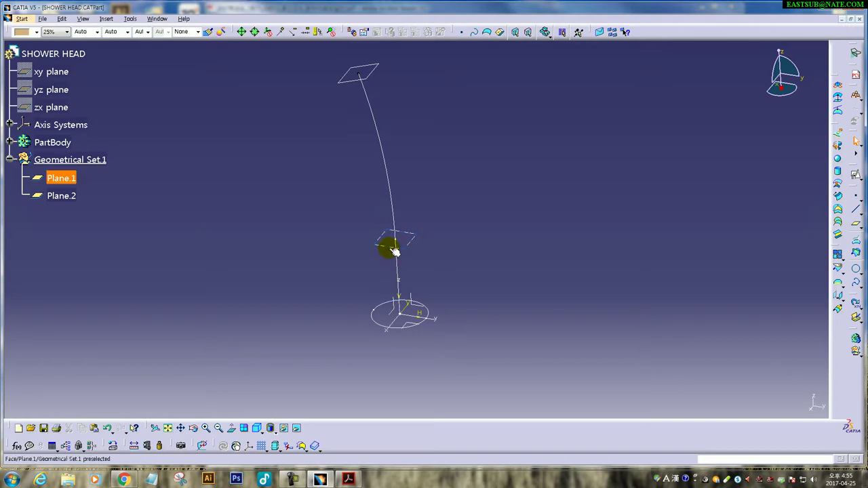
left_click(349, 479)
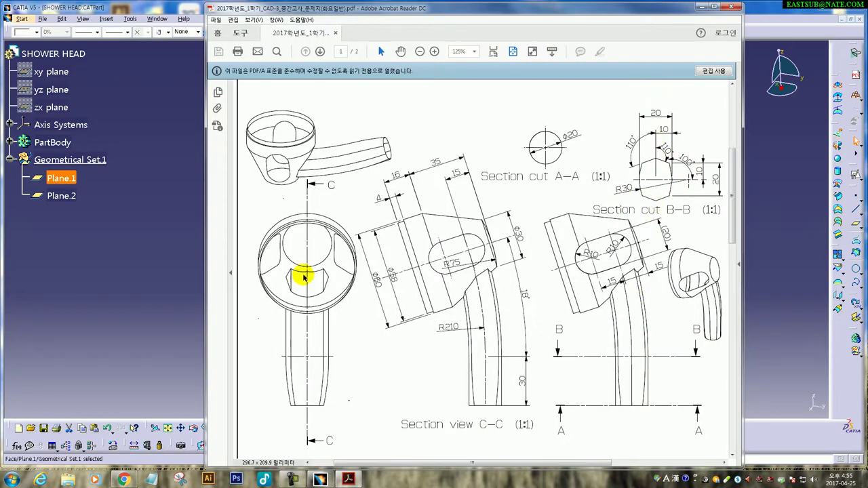
left_click(161, 291)
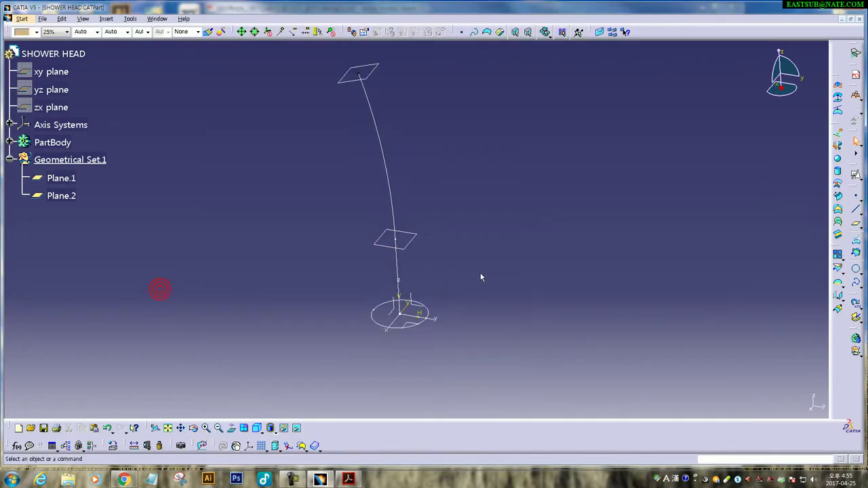
left_click(400, 242)
Step: Open a positioned sketch on Plane.1 and draw a three-line profile above the circle
left_click(854, 172)
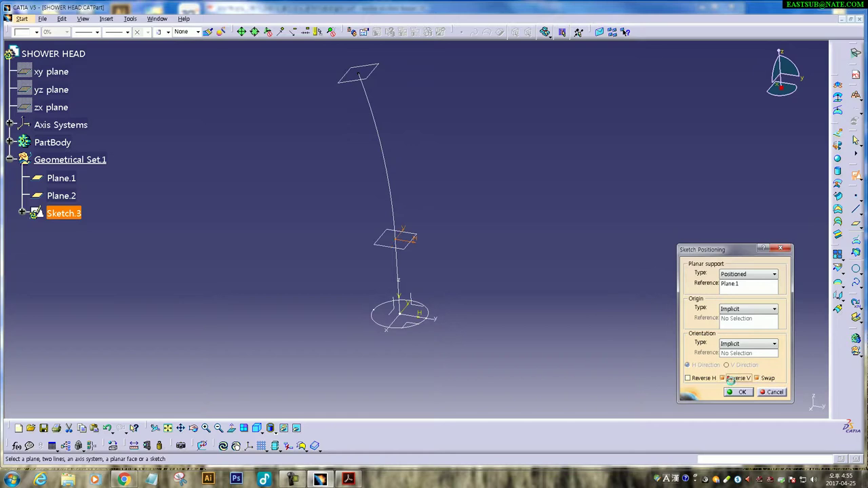
left_click(738, 392)
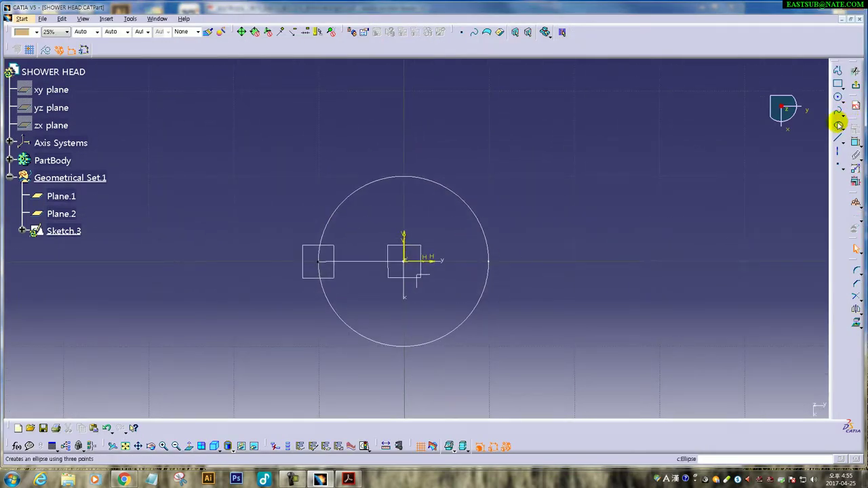
left_click(840, 71)
left_click(512, 263)
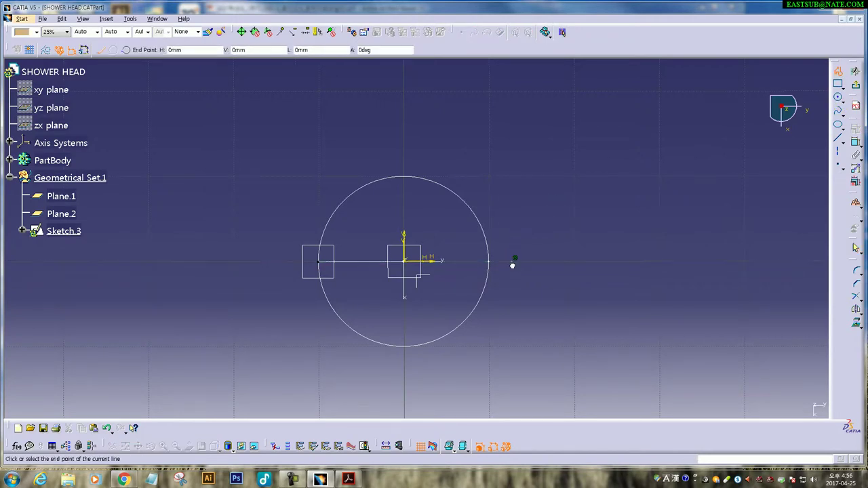
left_click(467, 175)
left_click(405, 156)
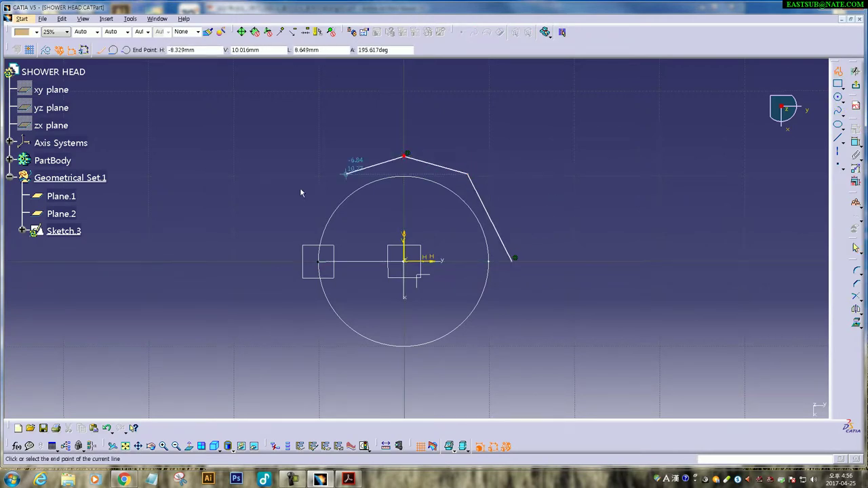
double_click(291, 211)
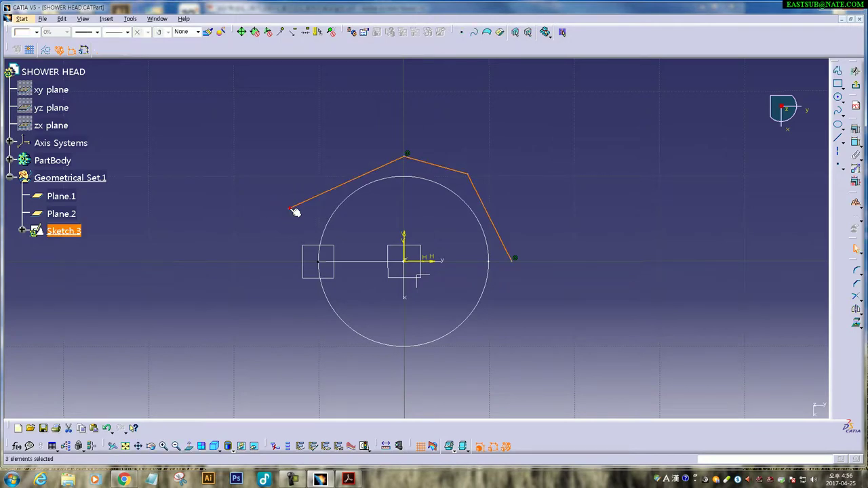
Step: Mirror the three profile lines about the horizontal axis
left_click(490, 208)
left_click(442, 169, "ctrl")
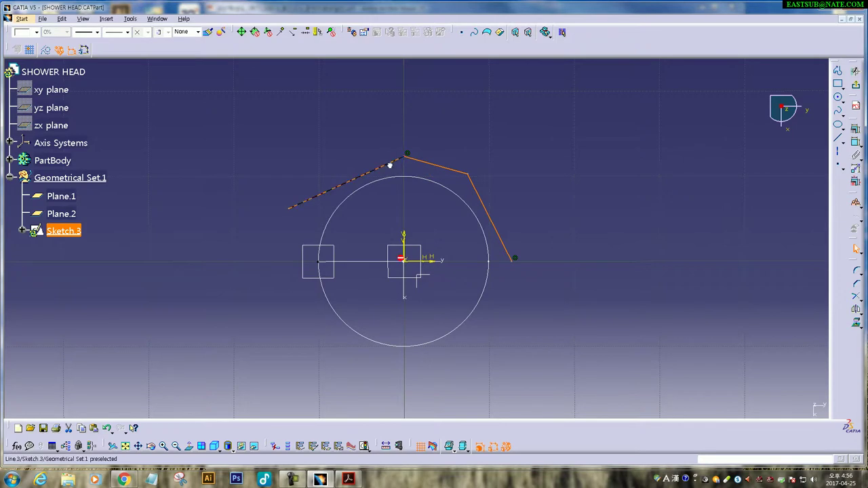
left_click(855, 309)
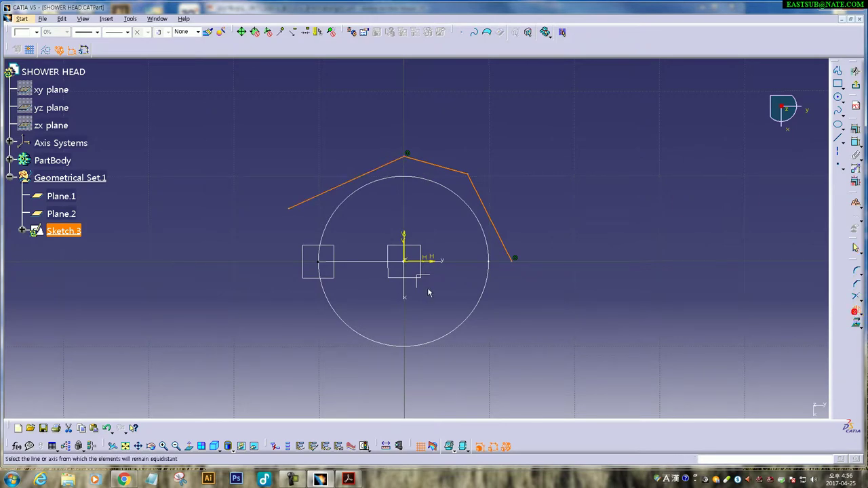
left_click(433, 262)
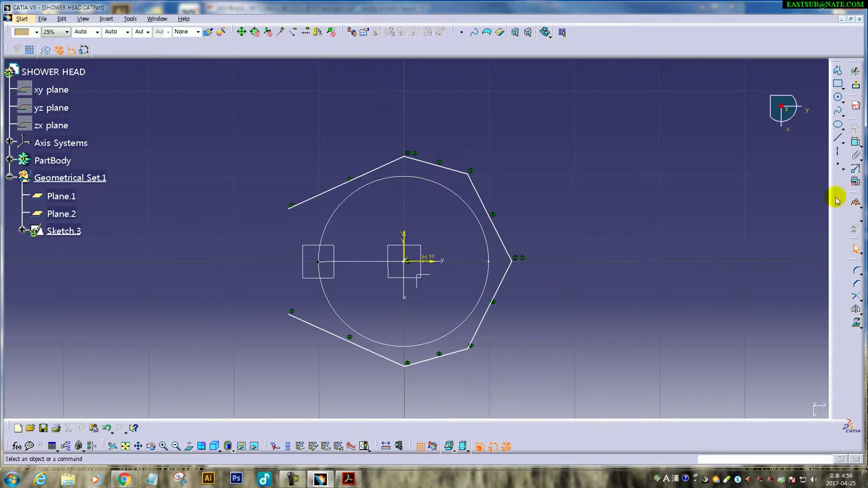
left_click(839, 97)
Step: Draw a large circle centred right of the outline, passing left of the inner circle
left_click(559, 259)
left_click(317, 306)
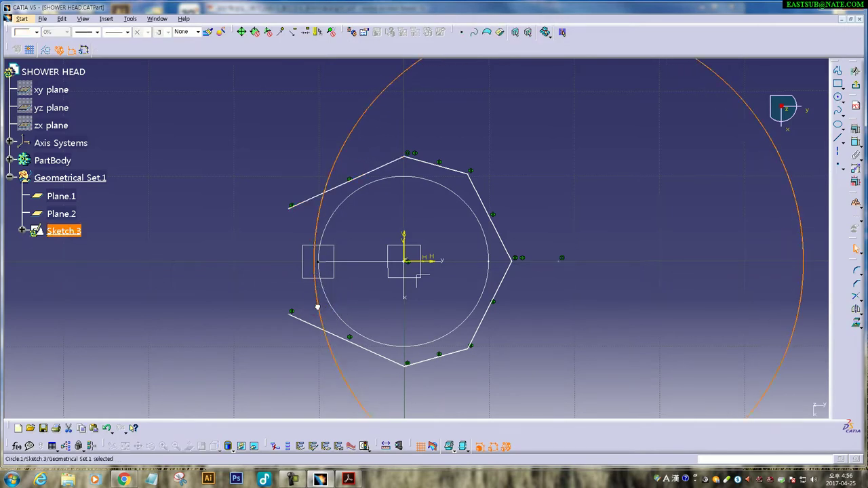
left_click(702, 239)
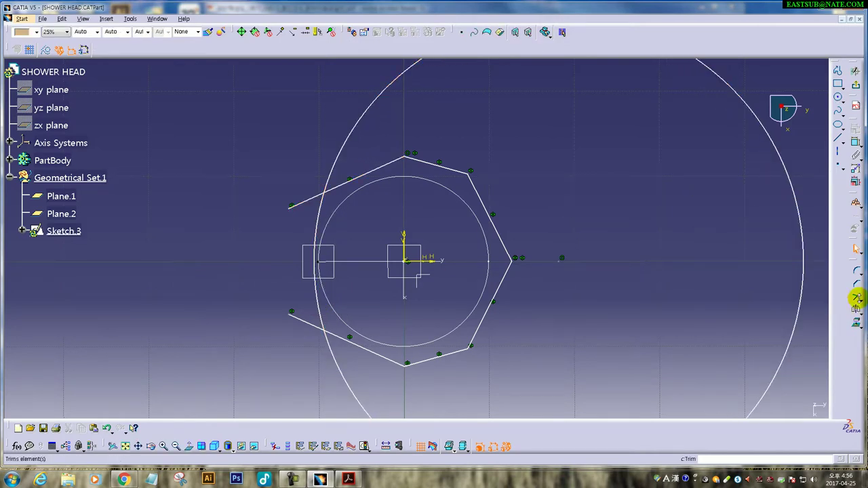
Step: Quick-trim the big circle and overhanging line ends to close the outline's left side
left_click(856, 298)
left_click(834, 305)
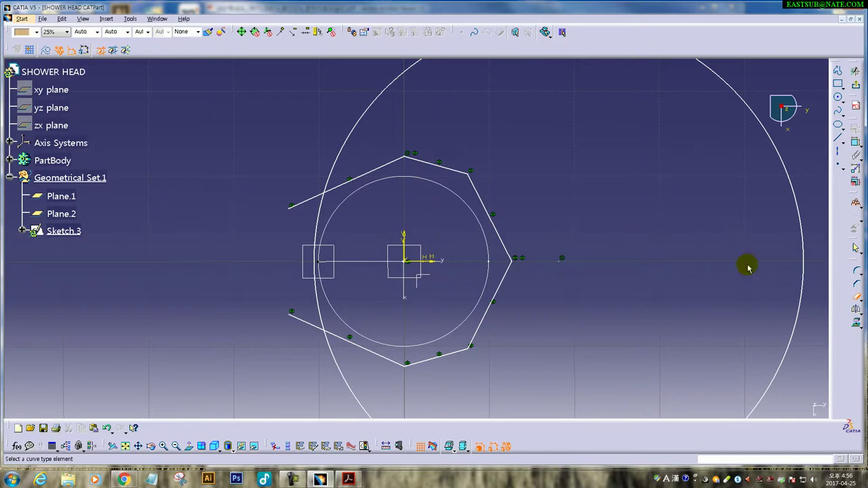
left_click(336, 170)
left_click(308, 199)
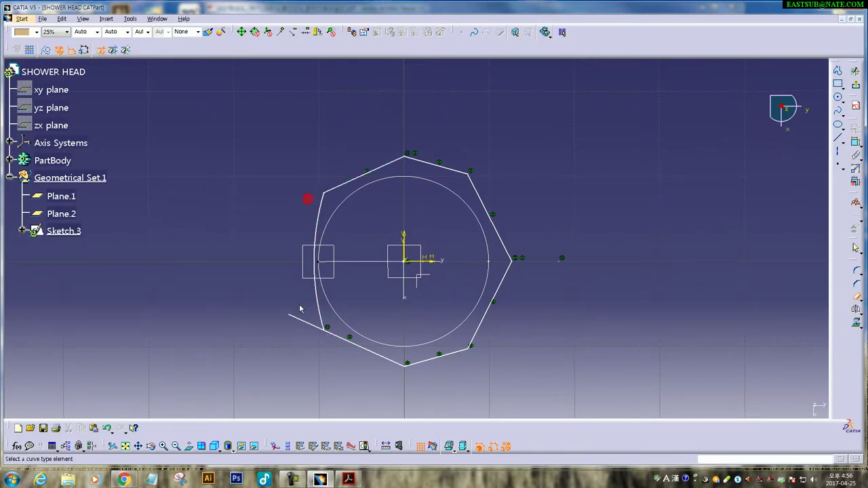
left_click(296, 319)
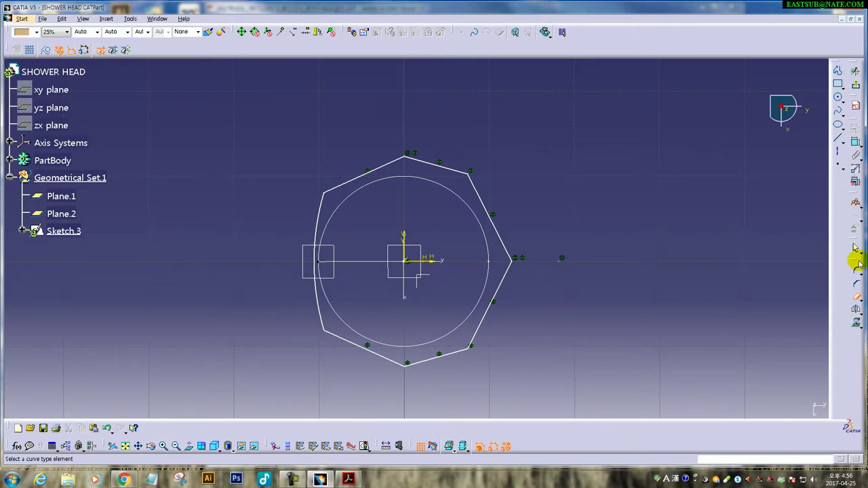
left_click(854, 298)
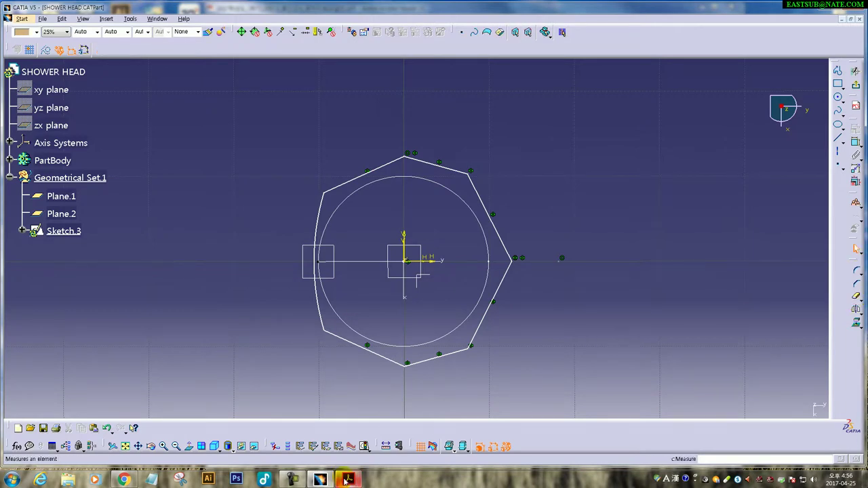
left_click(347, 480)
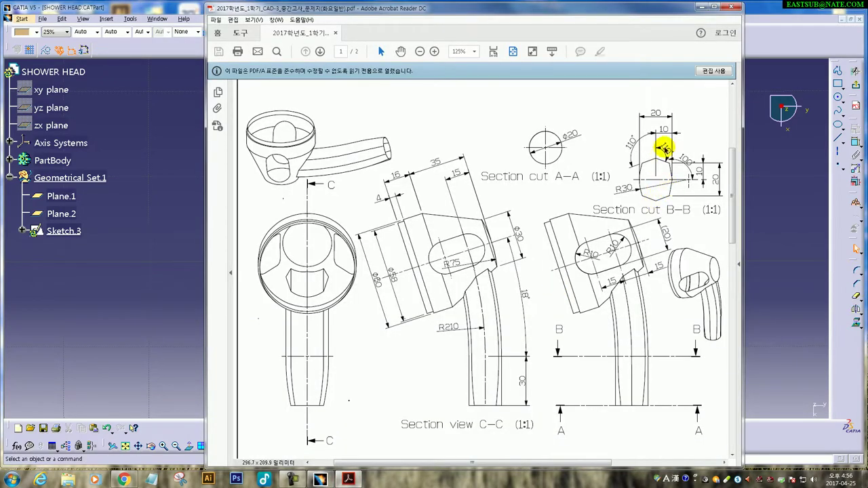
Step: Constrain the right edge to a 100° angle from the horizontal
left_click(156, 383)
left_click(856, 142)
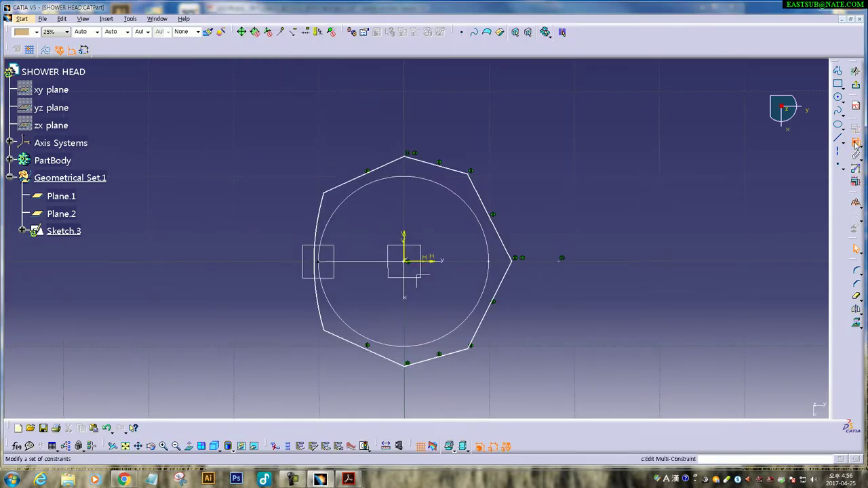
left_click(500, 242)
left_click(536, 239)
double_click(536, 238)
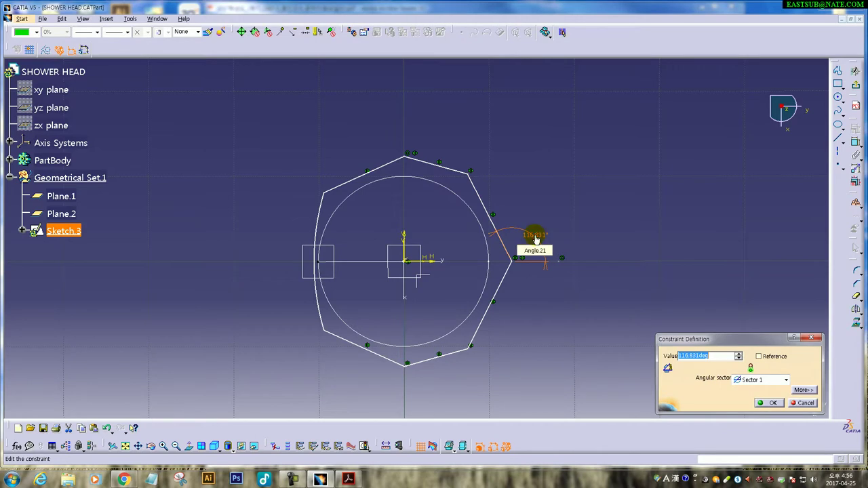
key("Return")
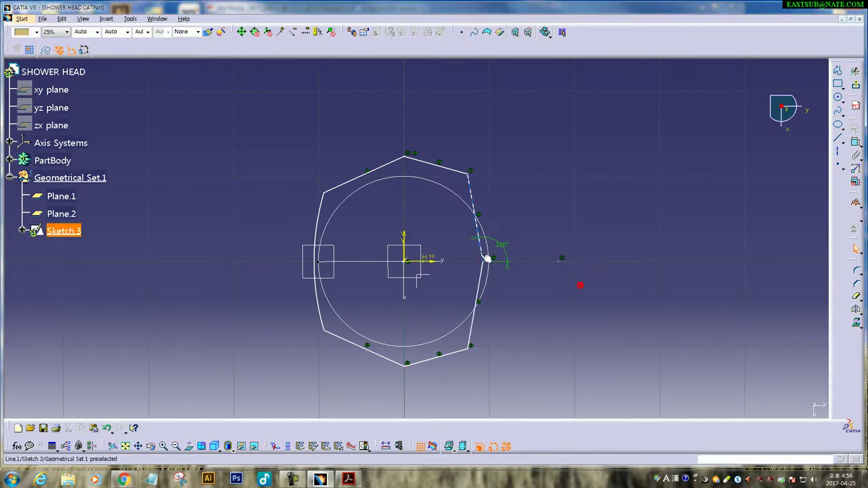
left_click_drag(487, 264, 507, 254)
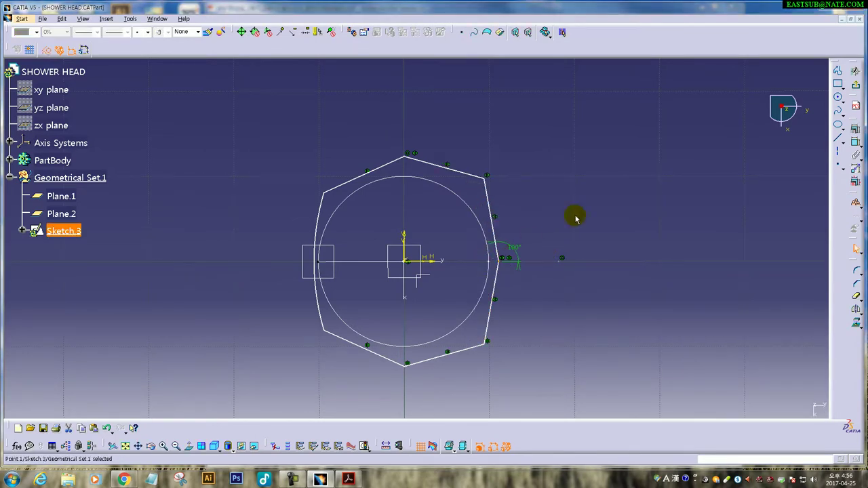
Step: Dimension the top-right vertex 10 mm from the horizontal axis
left_click(348, 480)
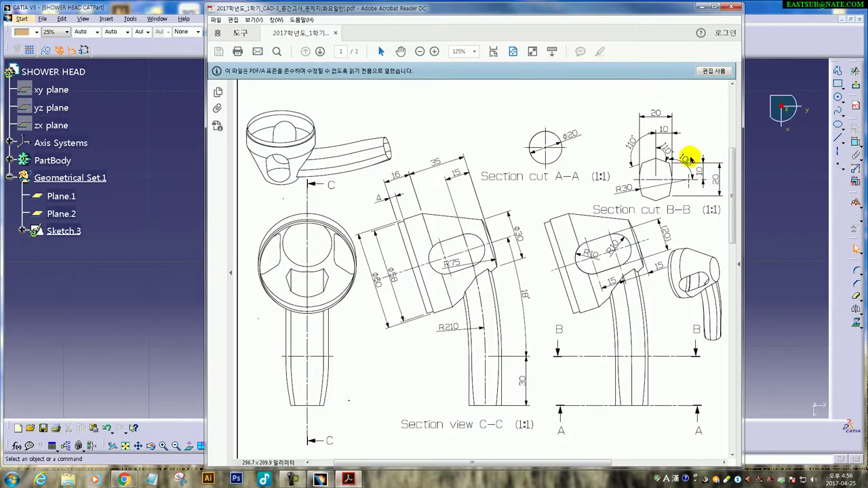
left_click(151, 334)
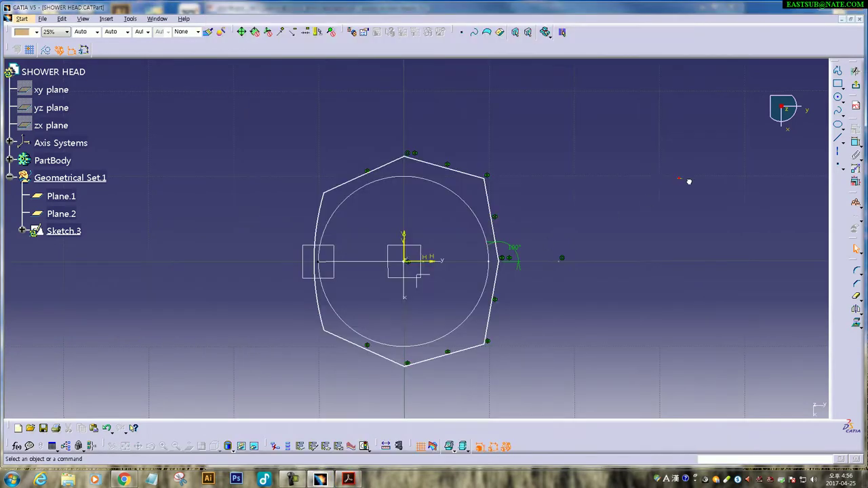
left_click(855, 139)
left_click(423, 262)
left_click(486, 177)
left_click(563, 215)
double_click(563, 215)
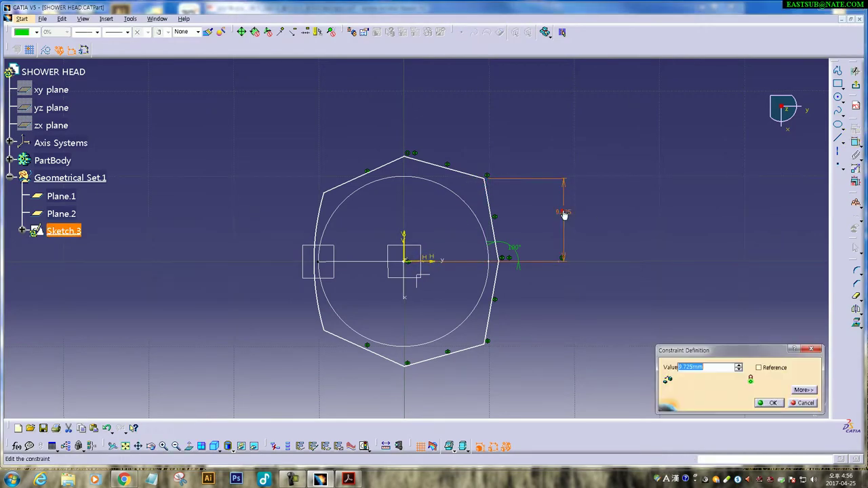
type("0")
key("Return")
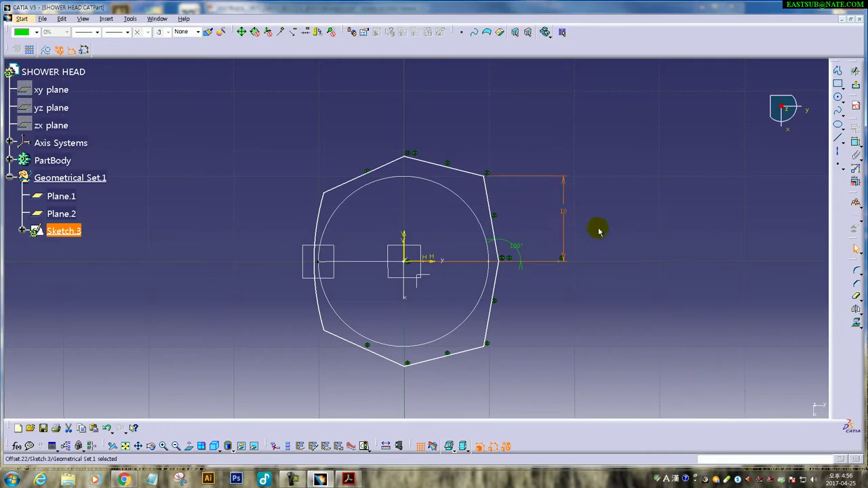
left_click_drag(491, 178, 480, 177)
left_click(633, 199)
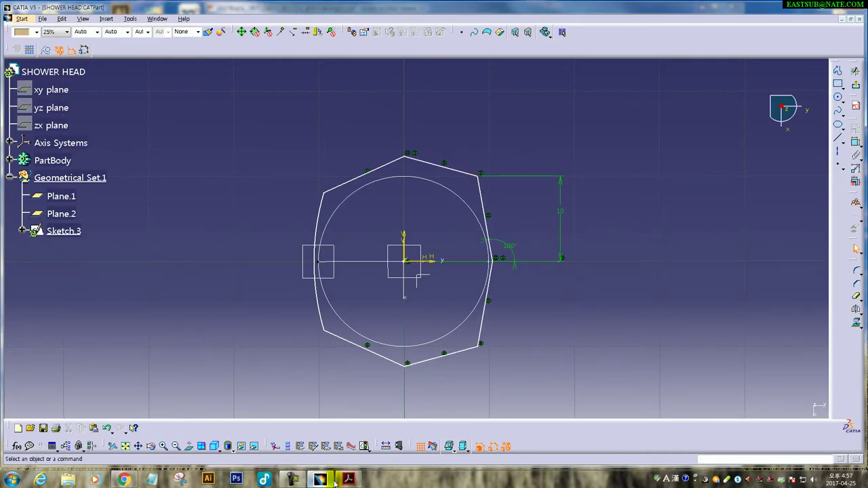
Step: Set the right edge's offset from the vertical axis to 10 mm
left_click(346, 480)
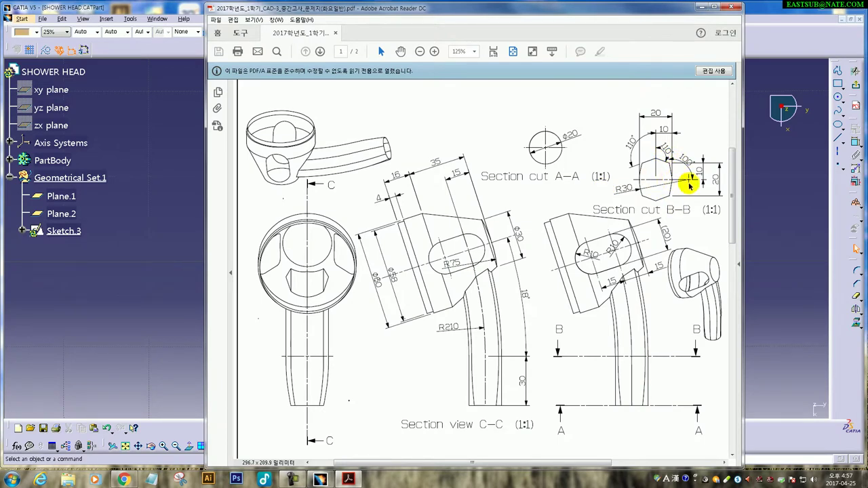
left_click(143, 293)
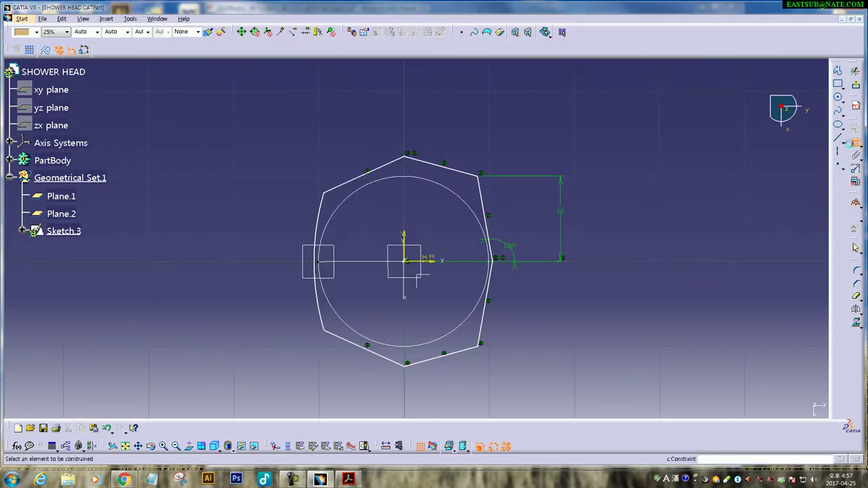
left_click(404, 248)
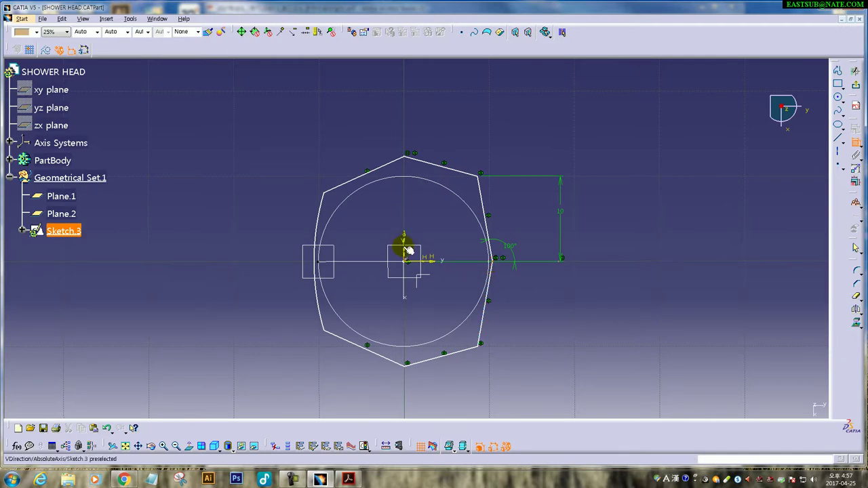
left_click(437, 294)
double_click(438, 295)
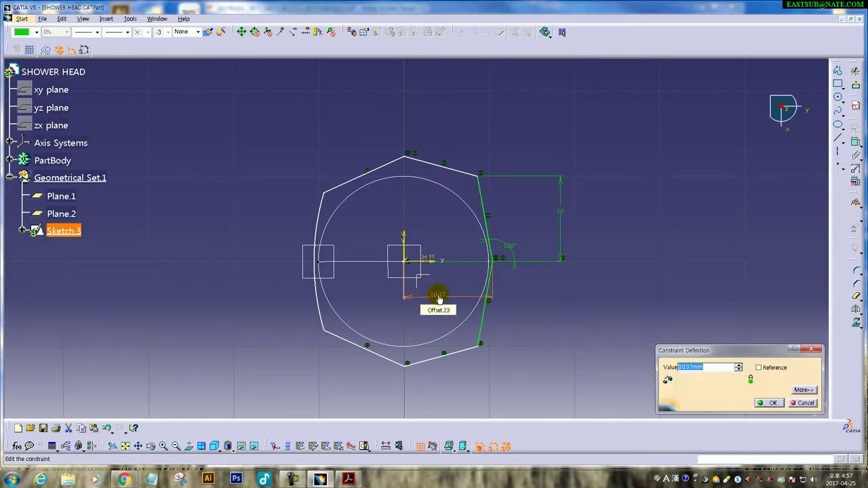
type("10")
key("Return")
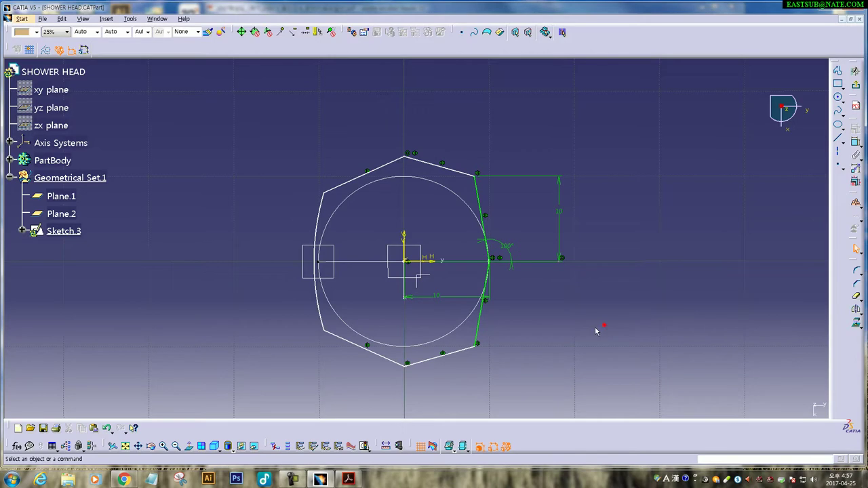
Step: Constrain the top-right edge to 110° from the vertical, per section B-B
left_click(348, 481)
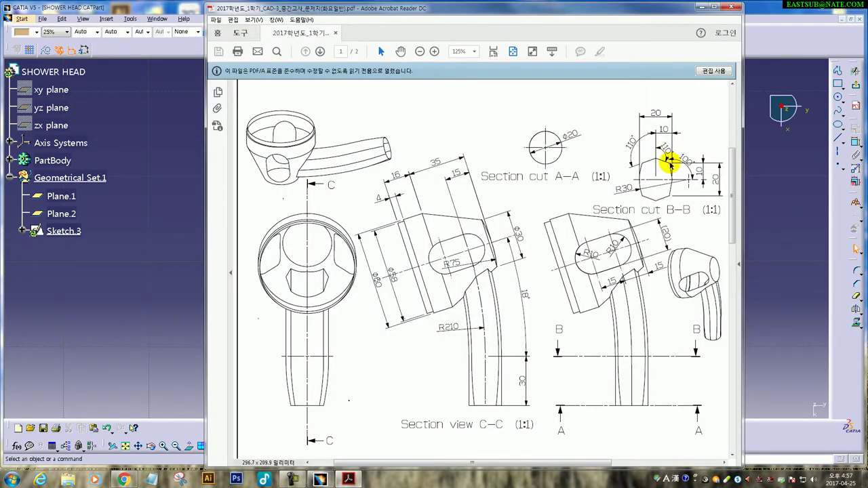
left_click(163, 318)
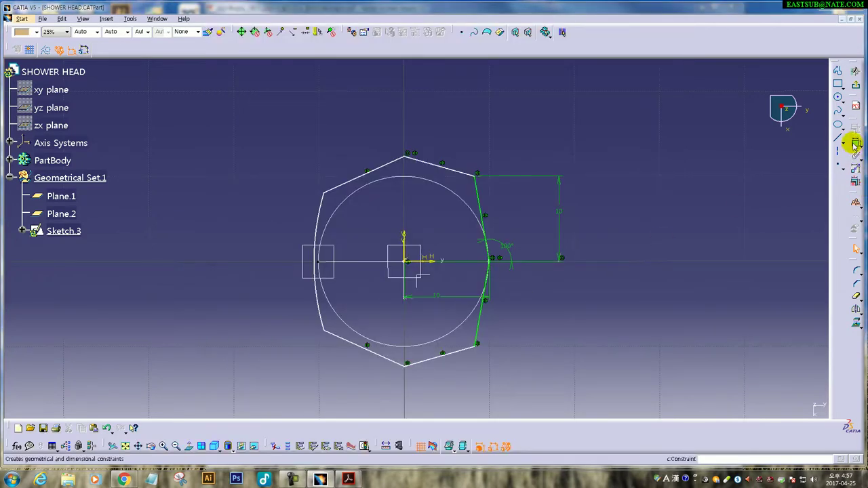
left_click(433, 166)
left_click(436, 132)
double_click(434, 133)
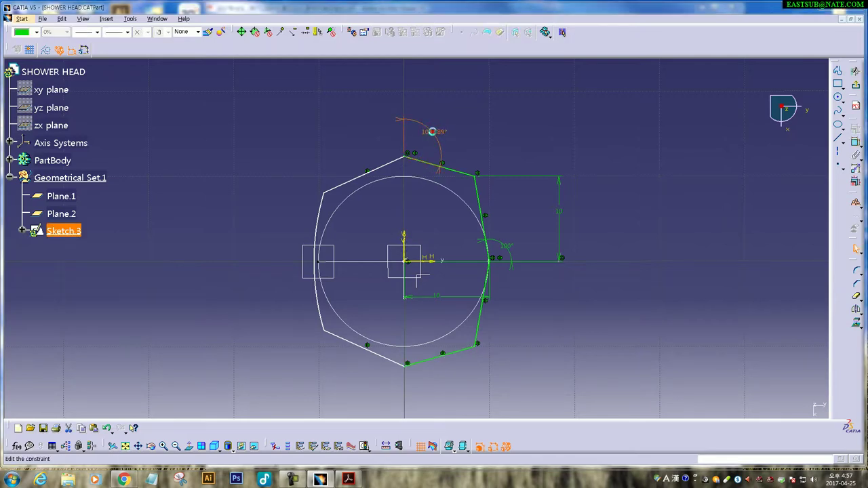
type("110")
key("Return")
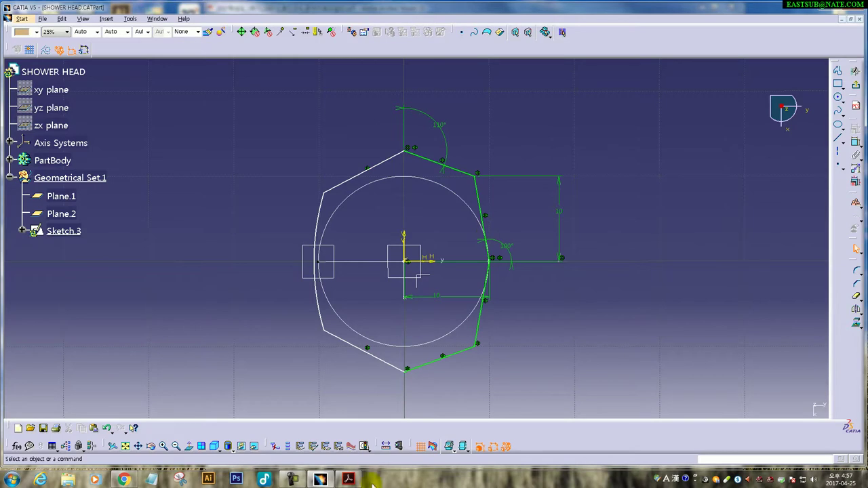
Step: Constrain the upper-left edge to 110° from the vertical axis
left_click(349, 480)
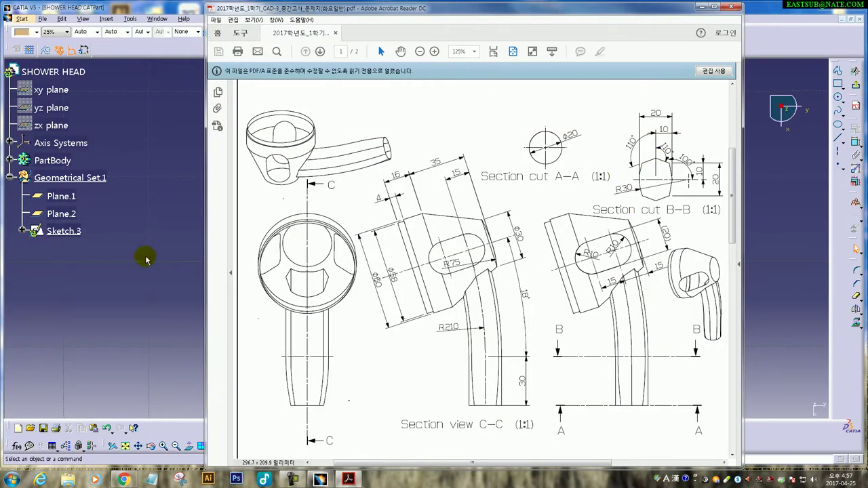
left_click(145, 252)
left_click(853, 140)
left_click(381, 164)
left_click(405, 237)
left_click(370, 132)
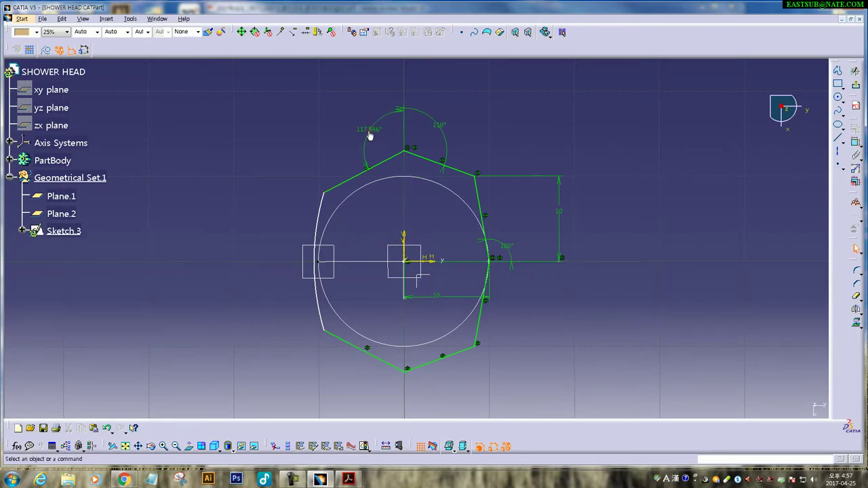
double_click(370, 132)
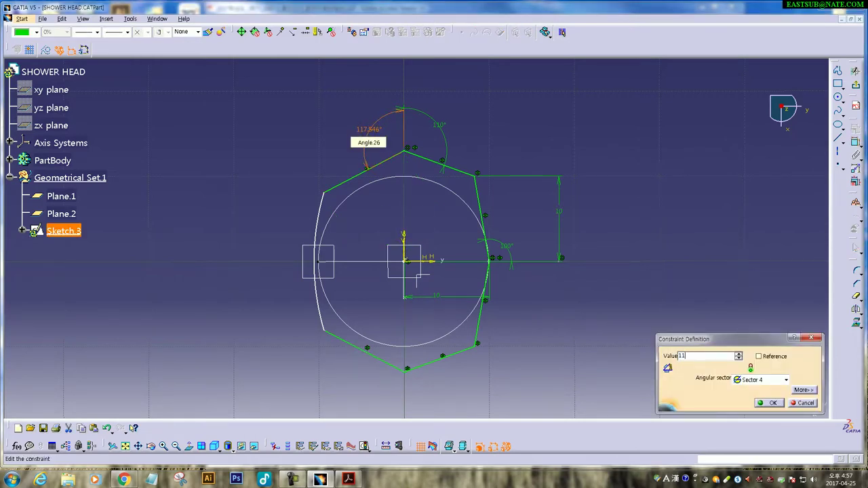
type("0")
key("Return")
left_click(624, 306)
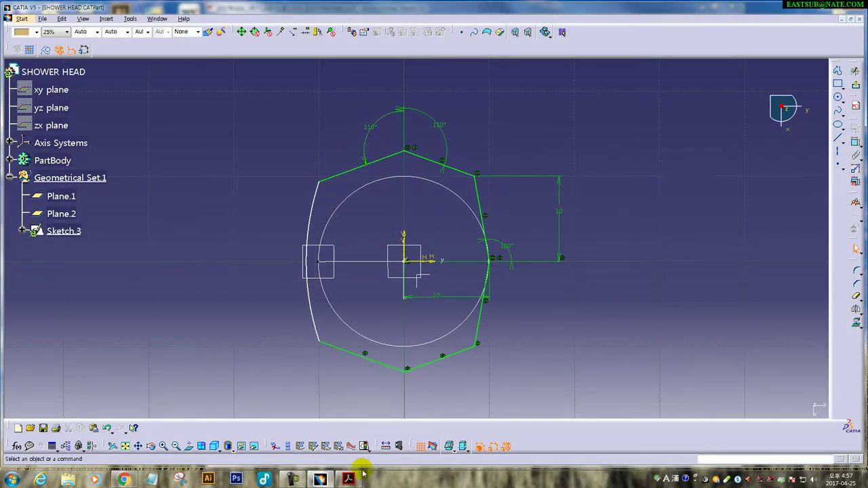
Step: Check the left arc's radius on the reference drawing before dimensioning it
left_click(358, 478)
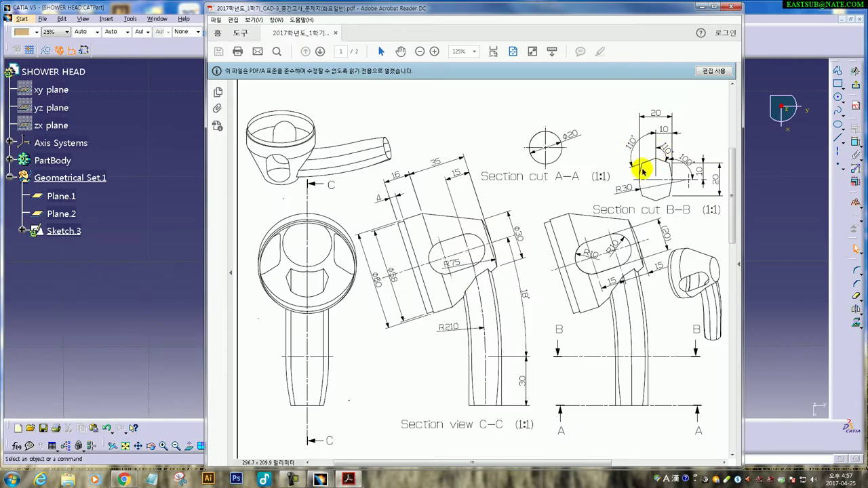
left_click(116, 359)
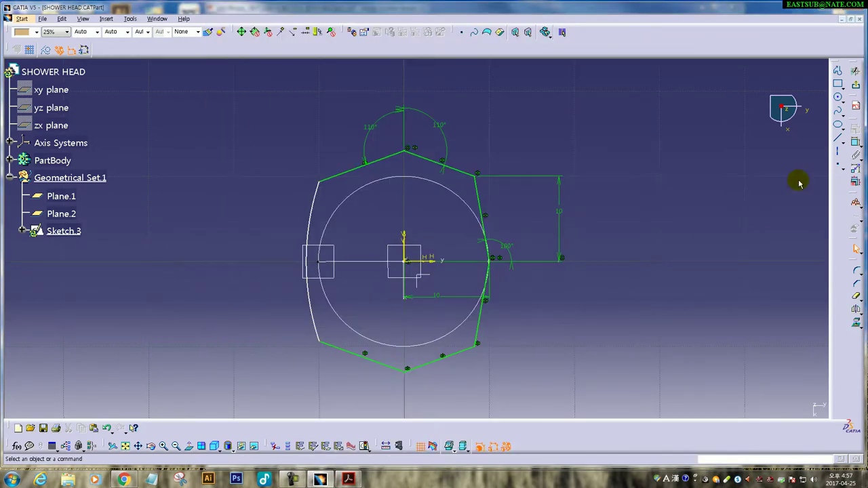
left_click(855, 142)
Step: Start a radius dimension on the left arc and compare it with the reference drawing
left_click(312, 220)
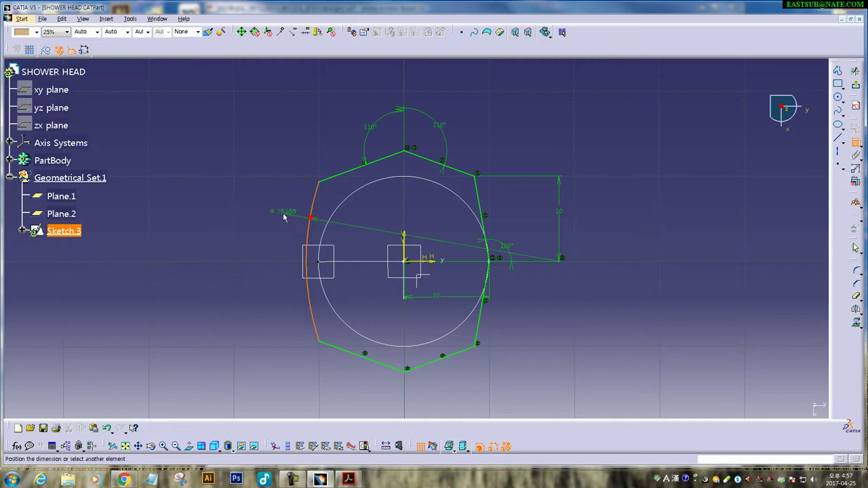
left_click(282, 208)
left_click(839, 137)
left_click(360, 365)
left_click(348, 480)
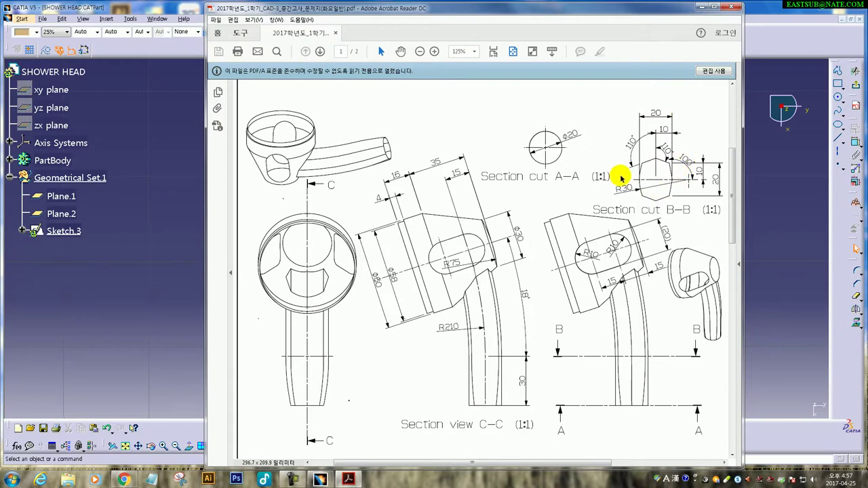
left_click(170, 294)
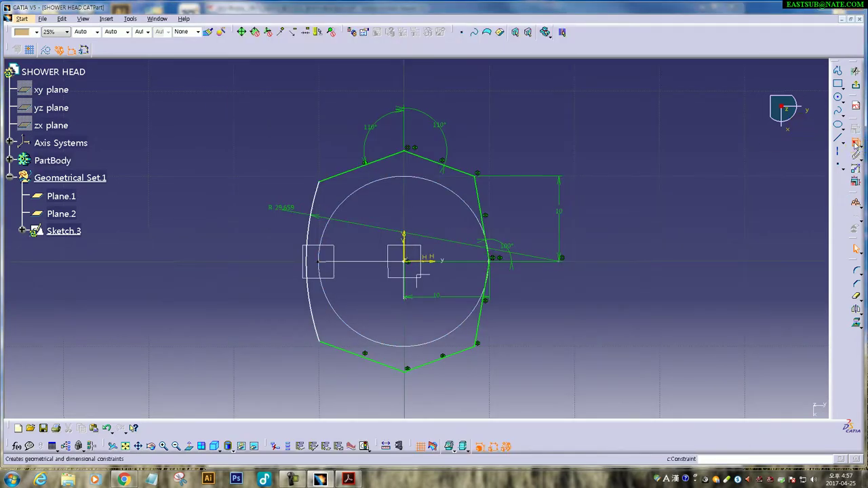
Step: Make the left arc tangent to its neighbouring edge
left_click(493, 264)
left_click(310, 258)
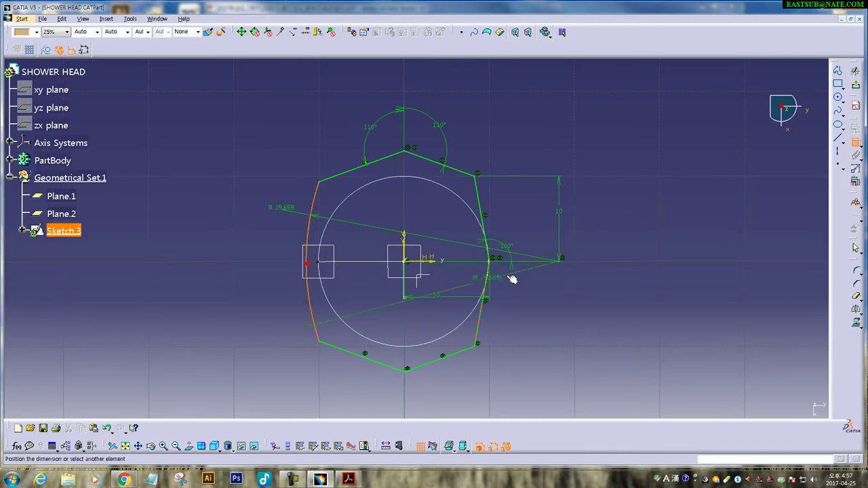
right_click(409, 96)
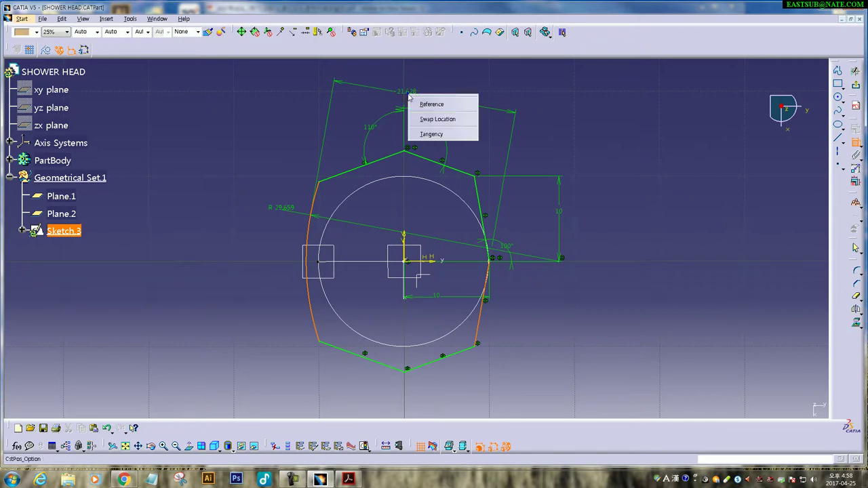
left_click(439, 136)
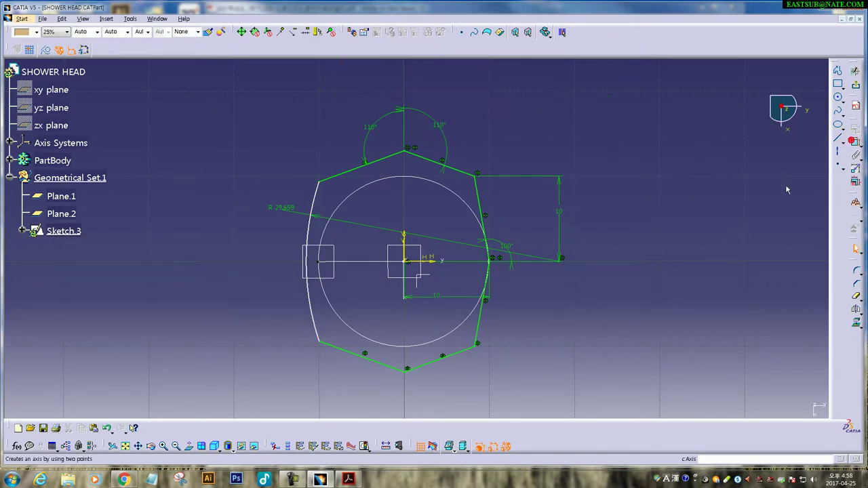
Step: Begin a new dimension on the left arc with the sketch plane viewed head-on
left_click(846, 156)
left_click(845, 156)
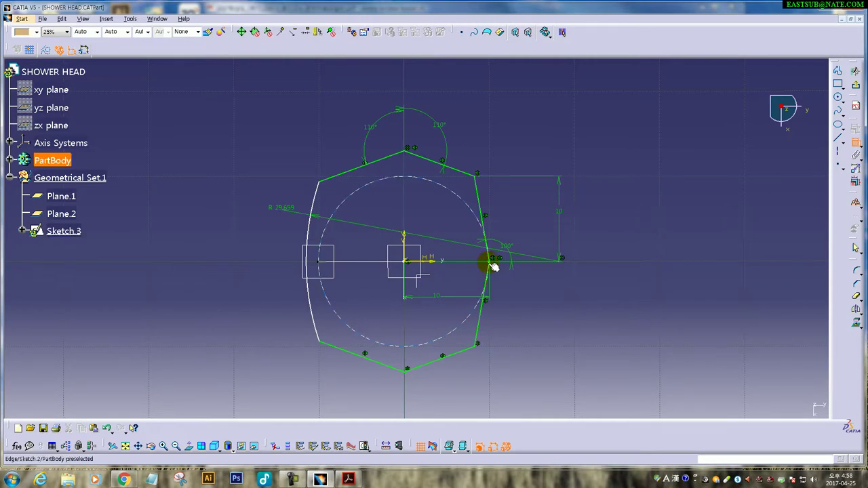
middle_click_drag(513, 272, 483, 290)
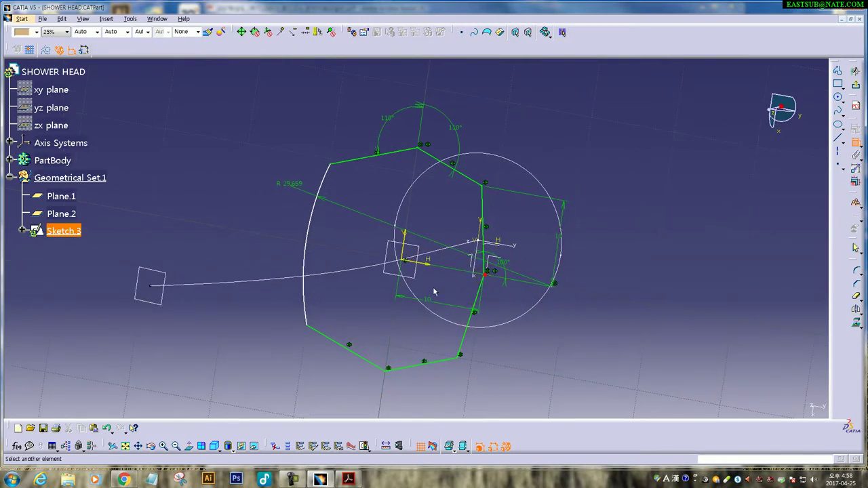
left_click(189, 446)
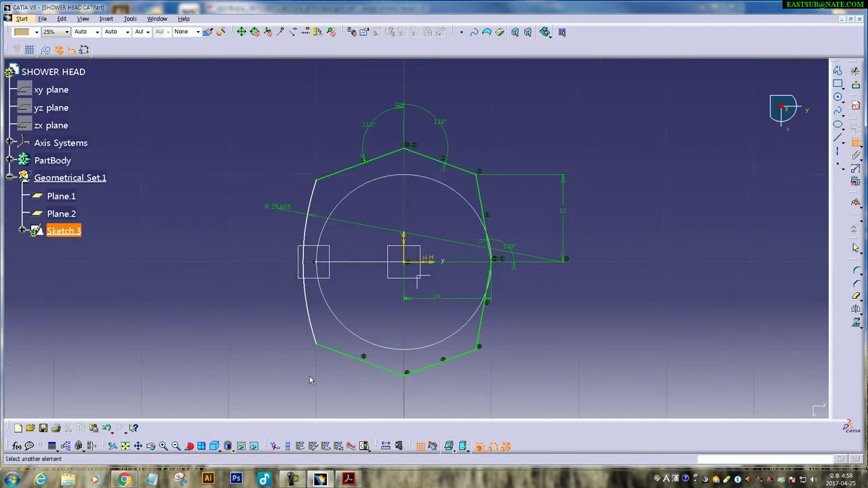
left_click(316, 253)
Step: Add an overall width dimension above the sketch and set it to 20
left_click(398, 76)
double_click(398, 74)
type("30")
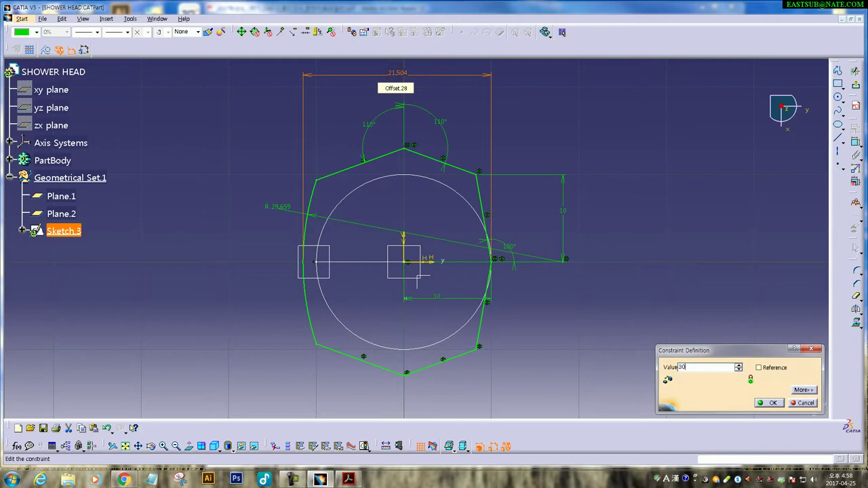
key("Return")
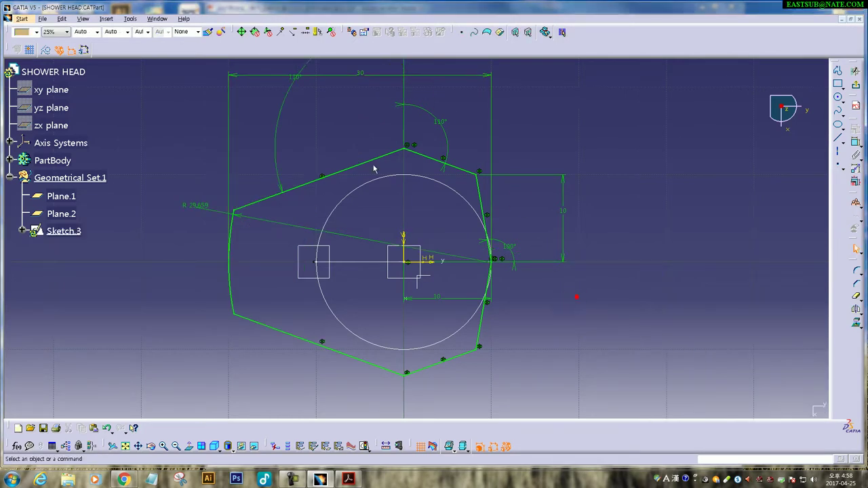
double_click(407, 127)
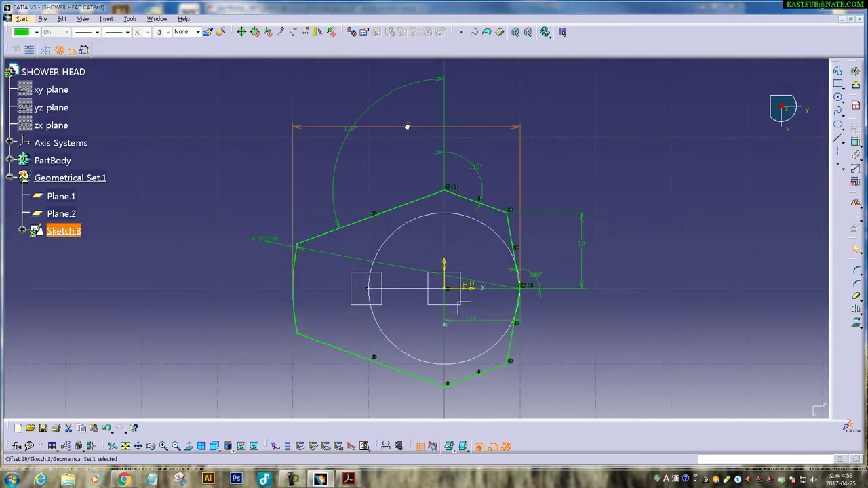
type("20")
key("Return")
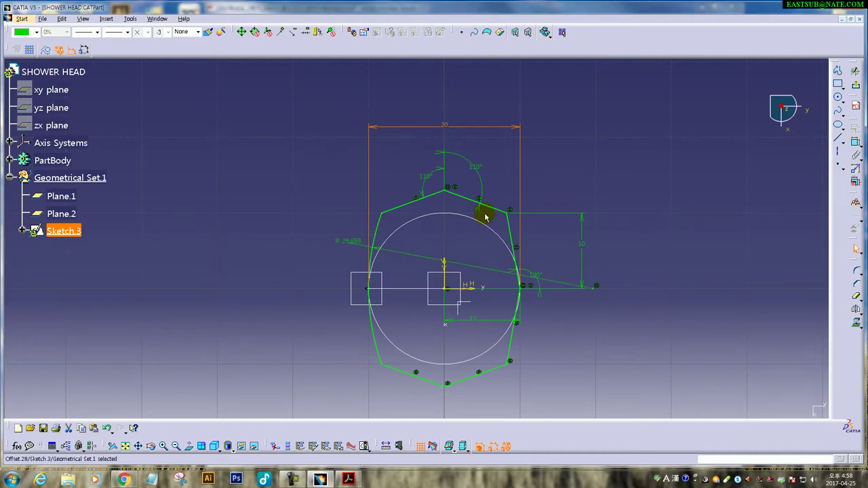
Step: Set the left arc radius to 30 and compare the sketch with the drawing
double_click(350, 243)
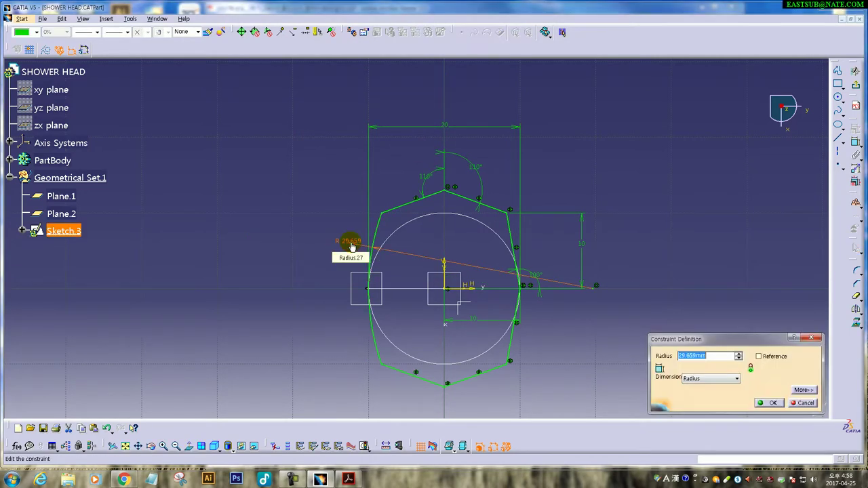
key("Return")
left_click(512, 399)
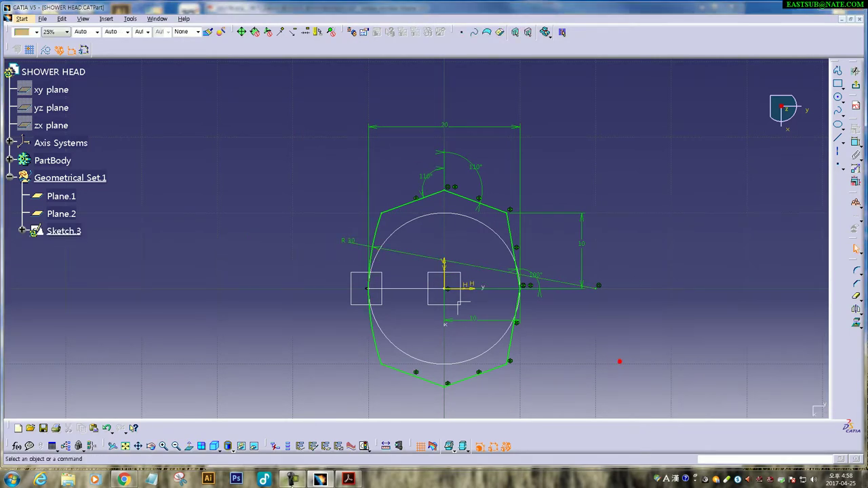
left_click(350, 480)
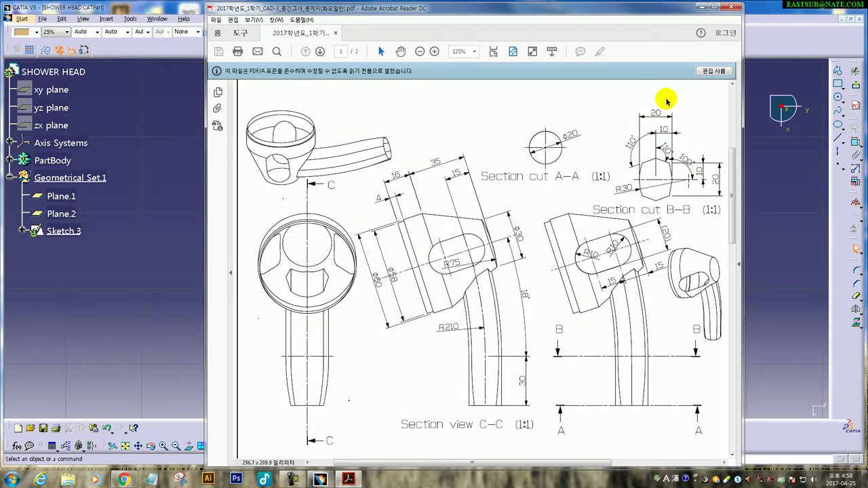
left_click(154, 293)
left_click(560, 356)
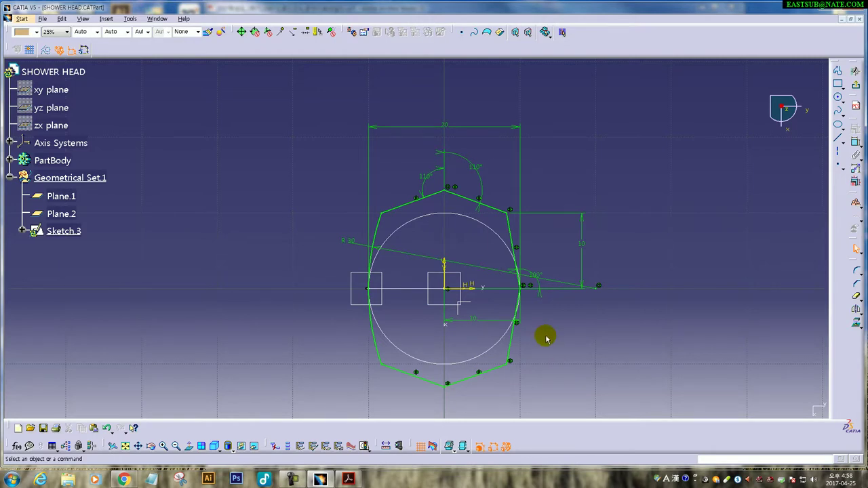
Step: Exit the sketch and paste a copy of Sketch.3 into Geometrical Set.1 as Sketch.4
left_click(855, 71)
mouse_move(348, 190)
middle_mouse_down()
mouse_move(403, 221)
mouse_move(417, 252)
middle_mouse_up()
left_click(63, 213)
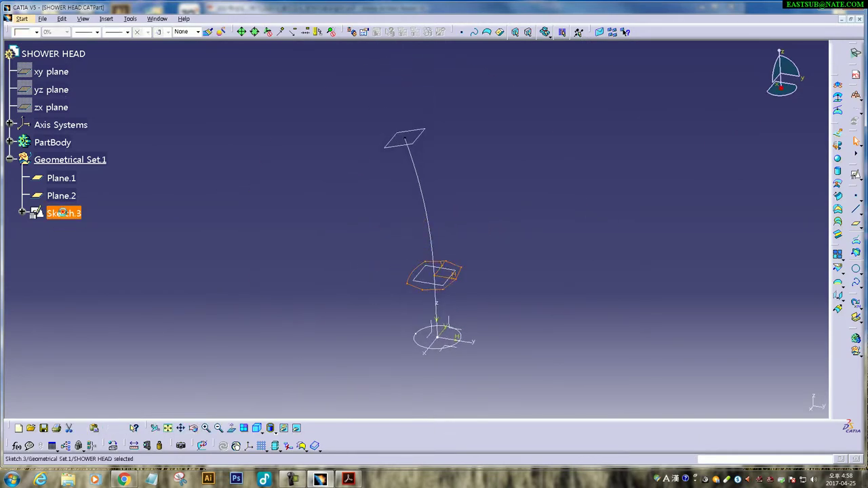
right_click(62, 213)
left_click(110, 300)
left_click(66, 160)
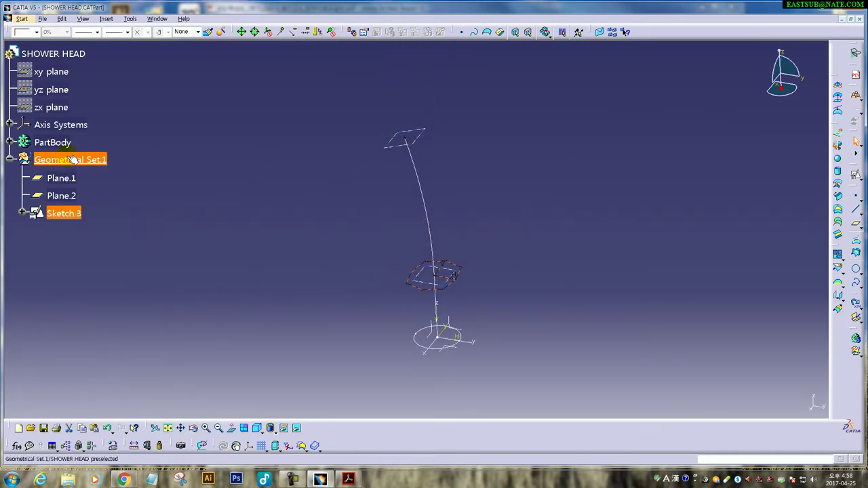
right_click(66, 158)
left_click(97, 258)
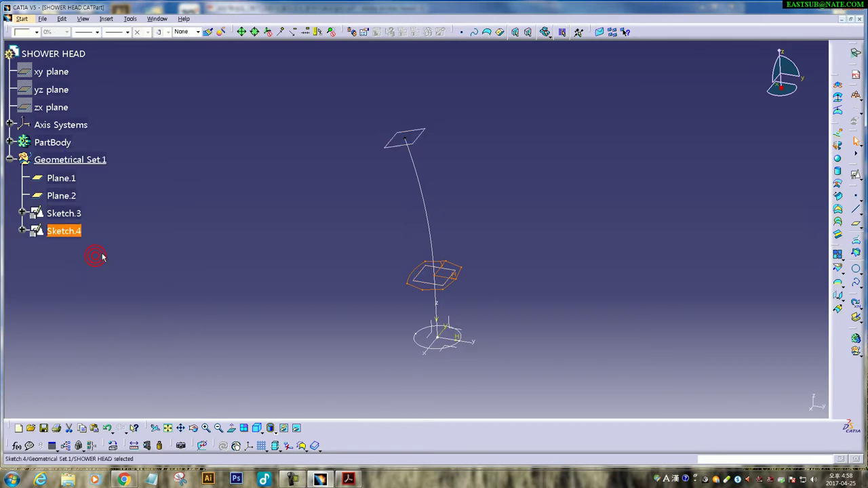
Step: Move Sketch.4 onto Plane.2 with its origin projected onto the curve's top vertex
right_click(68, 231)
left_click(189, 447)
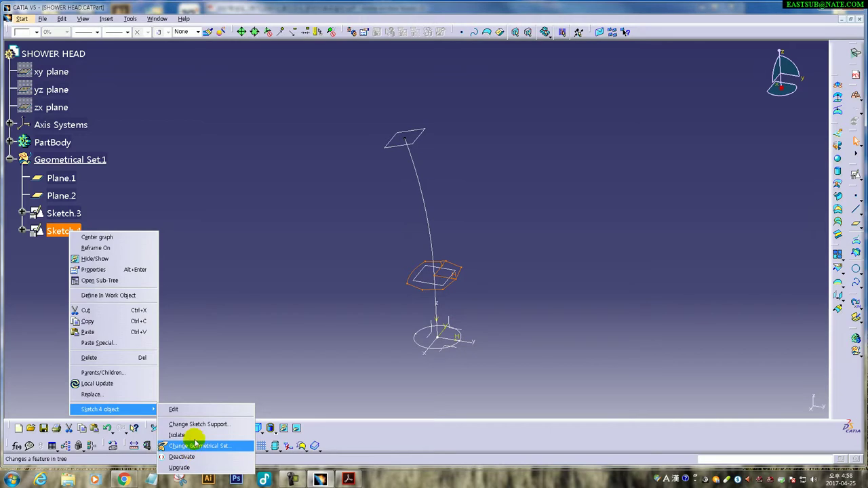
left_click(198, 425)
left_click(514, 267)
left_click(399, 144)
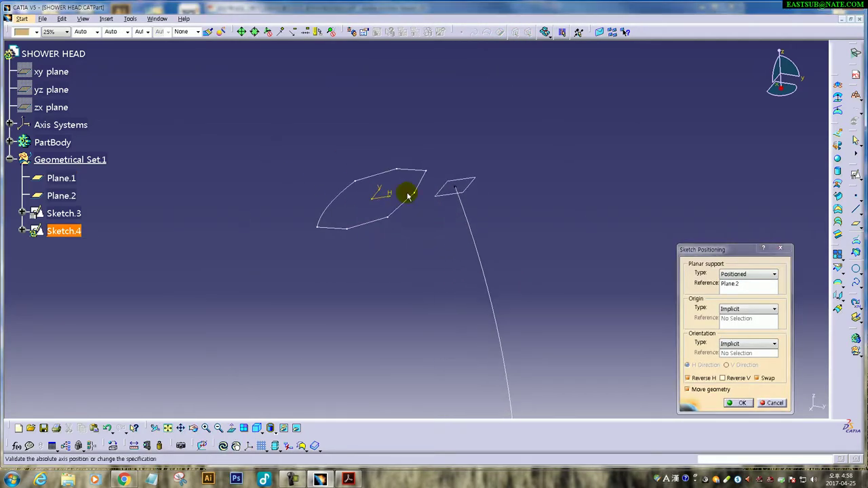
left_click(737, 308)
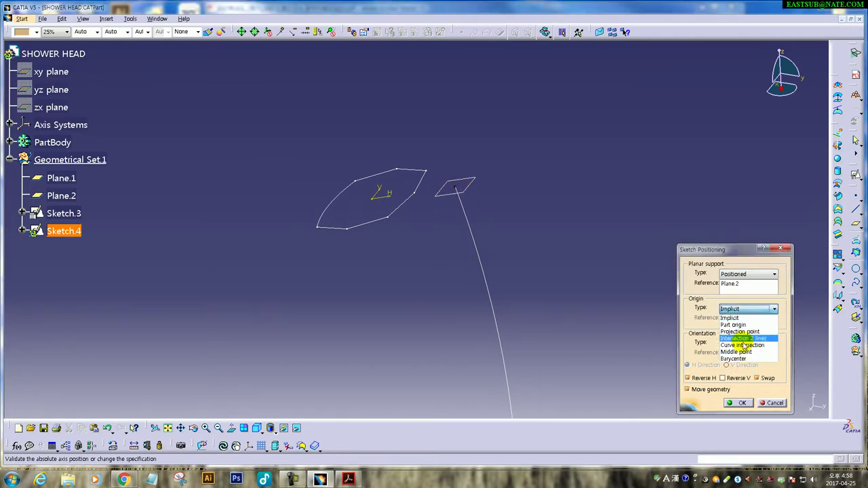
left_click(739, 325)
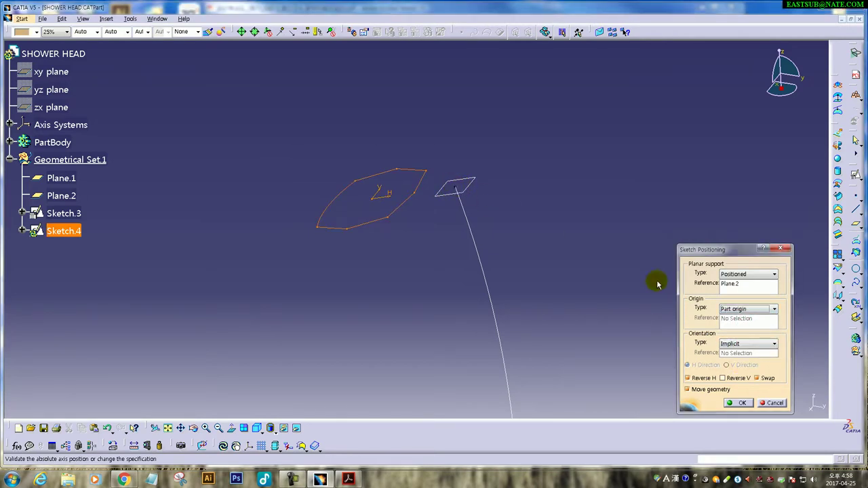
left_click(740, 309)
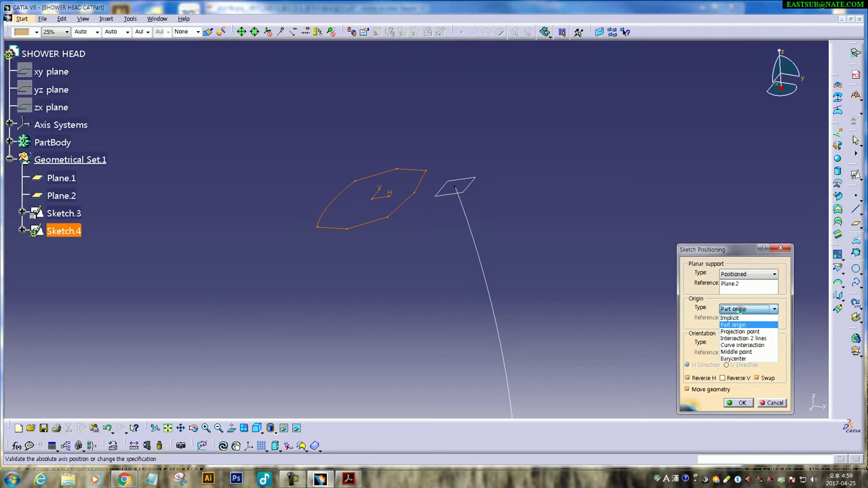
left_click(732, 325)
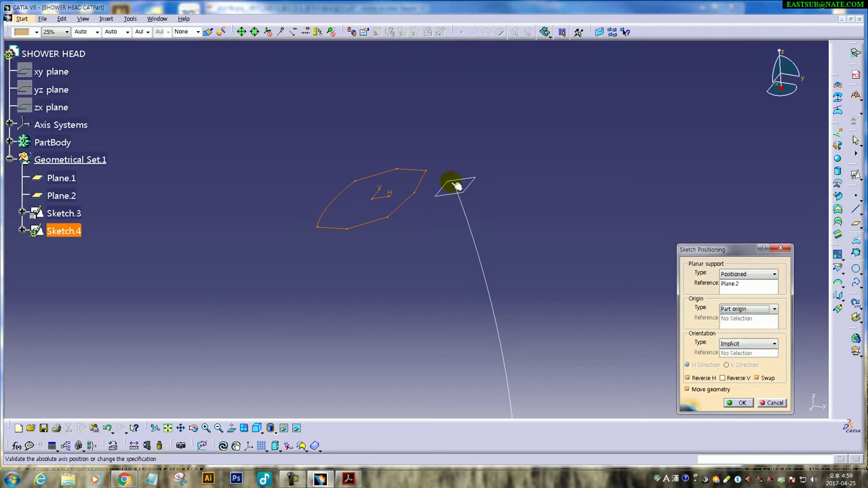
left_click(746, 309)
left_click(741, 331)
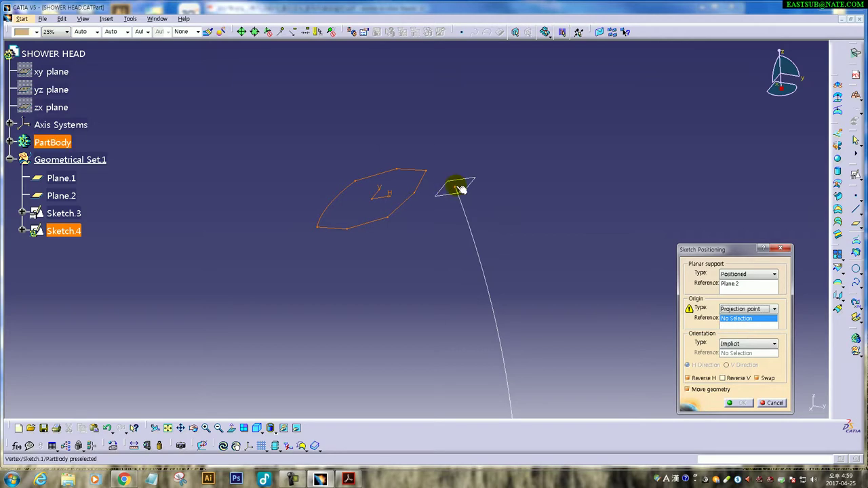
left_click(460, 189)
left_click(740, 403)
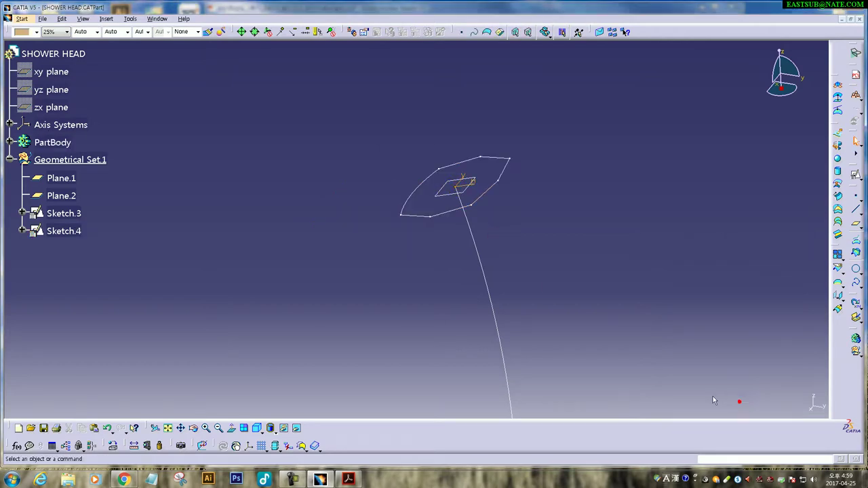
Step: Save the SHOWER HEAD part and bring up the reference drawing
mouse_move(461, 311)
middle_mouse_down()
mouse_move(413, 223)
mouse_move(401, 277)
mouse_move(416, 235)
mouse_move(453, 305)
middle_mouse_up()
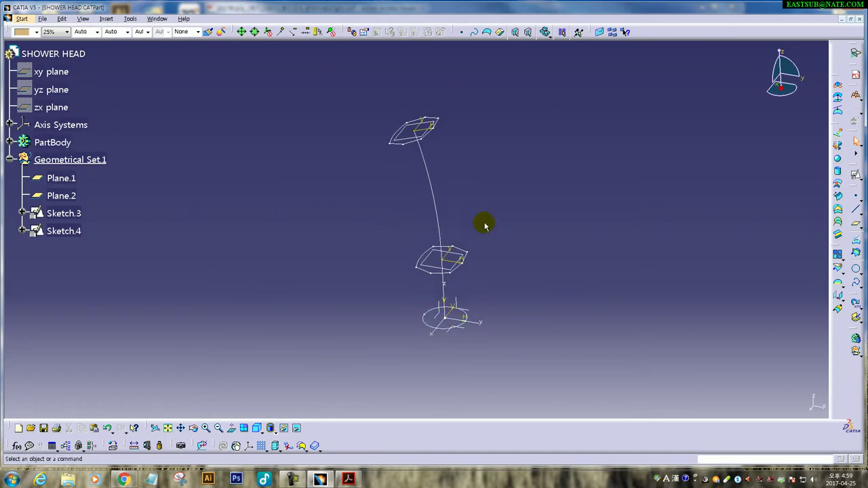
left_click(43, 428)
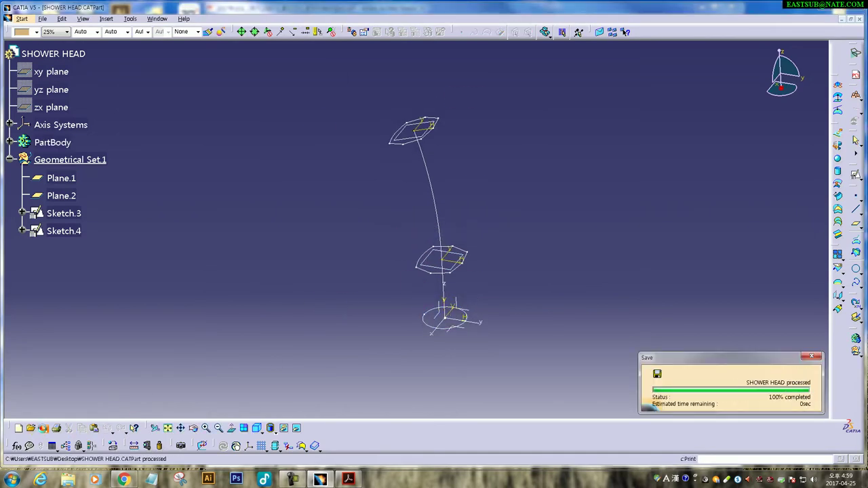
left_click(348, 479)
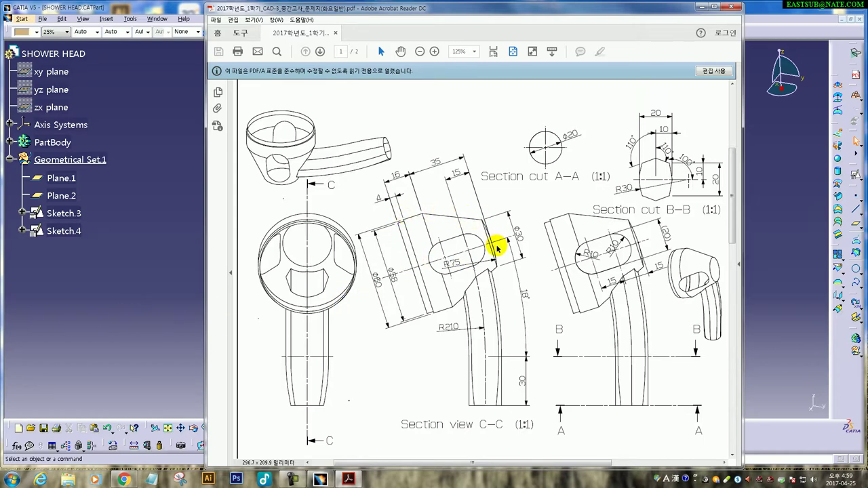
Step: Switch from the PDF drawing back to the CATIA SHOWER HEAD model
left_click(143, 279)
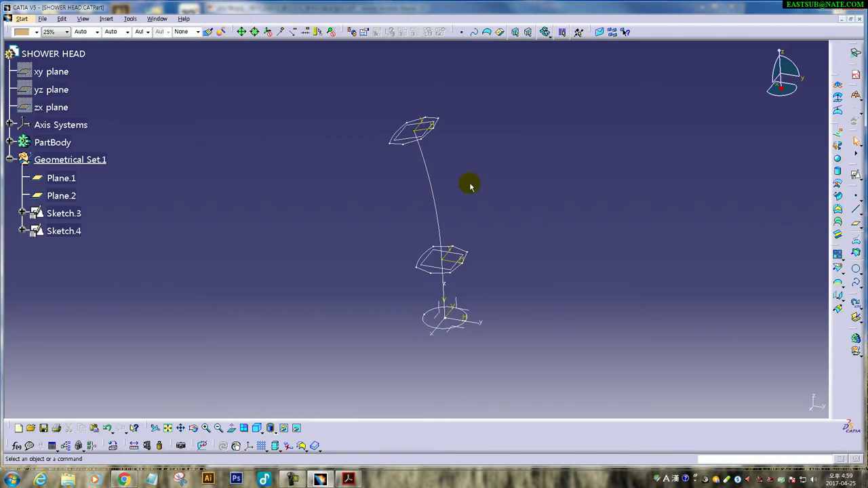
Step: Start a positioned sketch on the absolute axis with its origin projected from a Sketch.1 vertex
middle_click_drag(471, 188, 470, 216)
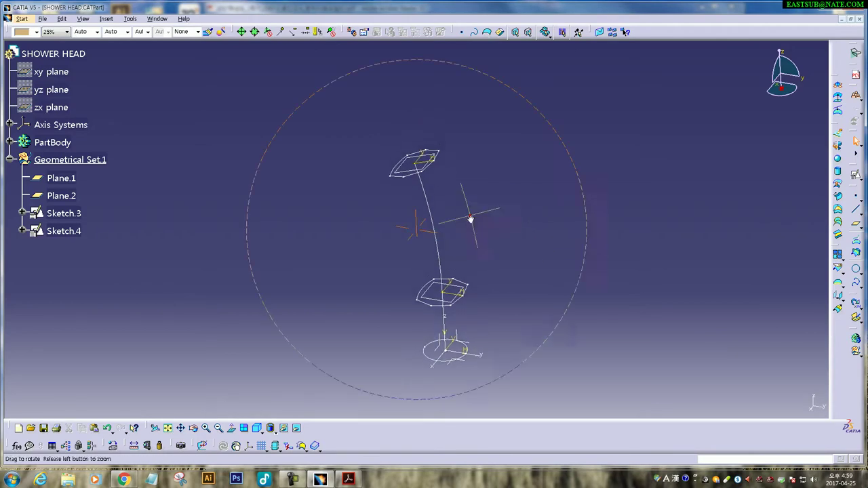
left_click(856, 175)
left_click(470, 346)
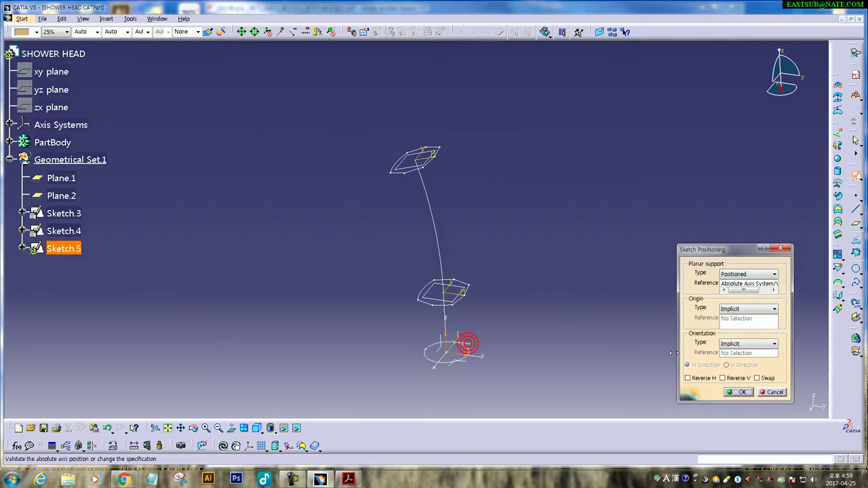
left_click(736, 309)
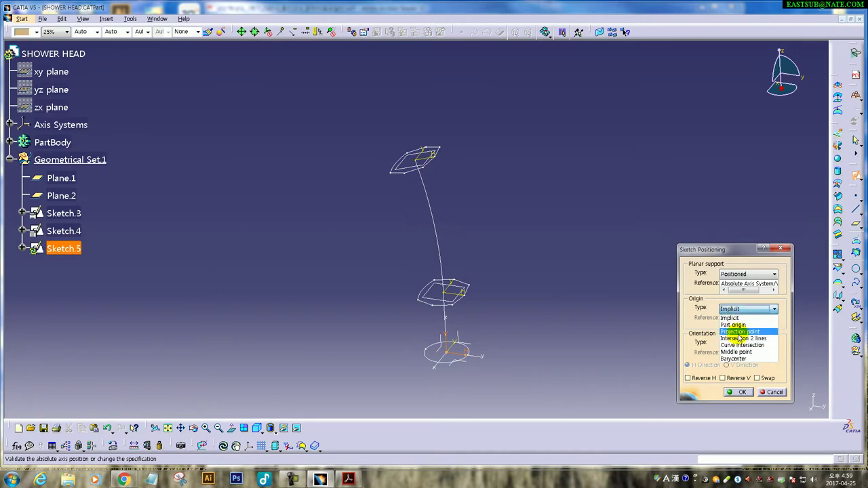
left_click(738, 331)
left_click(415, 160)
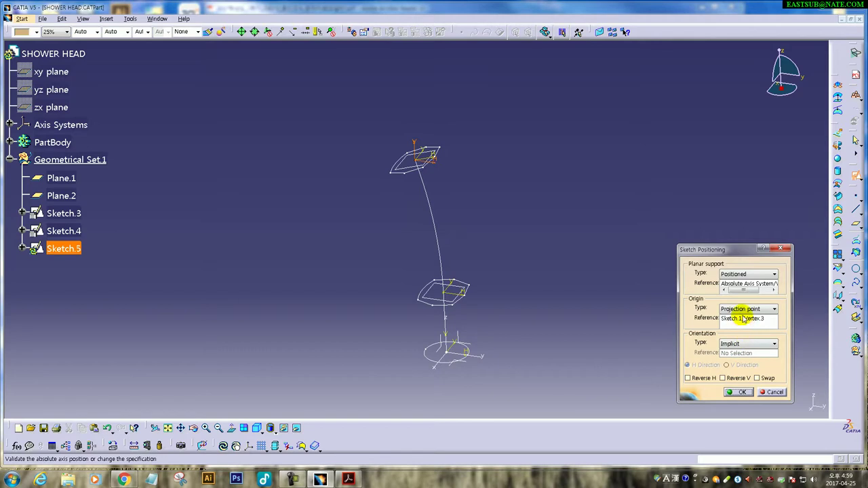
Step: Orient Sketch.5 through the Sketch.4 vertex and enter the Sketcher
left_click(736, 343)
left_click(738, 386)
middle_click_drag(407, 224, 383, 158, "ctrl")
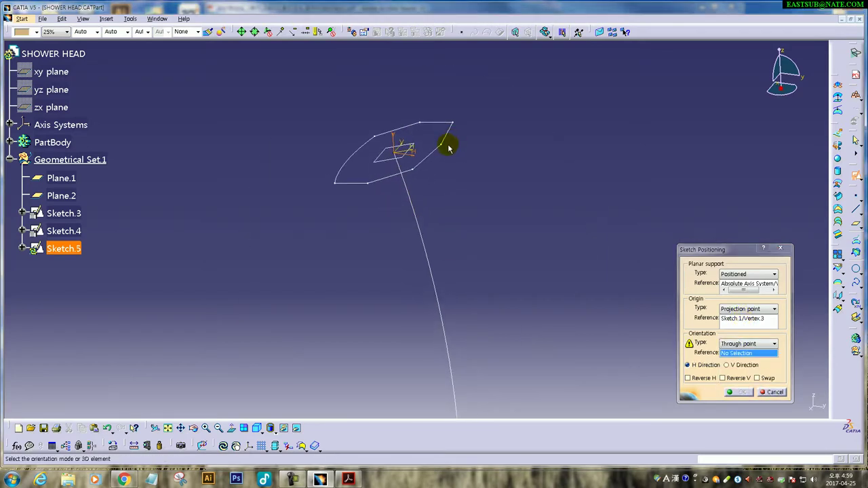
left_click(441, 144)
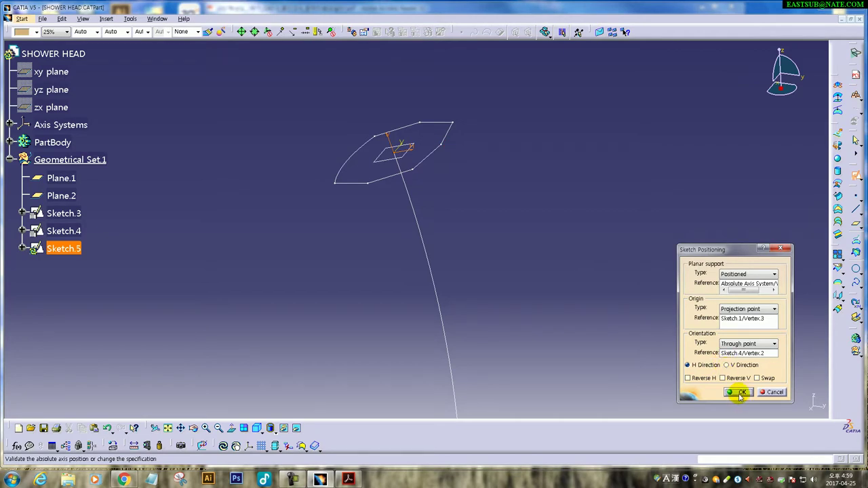
left_click(739, 393)
middle_click_drag(546, 239, 452, 227)
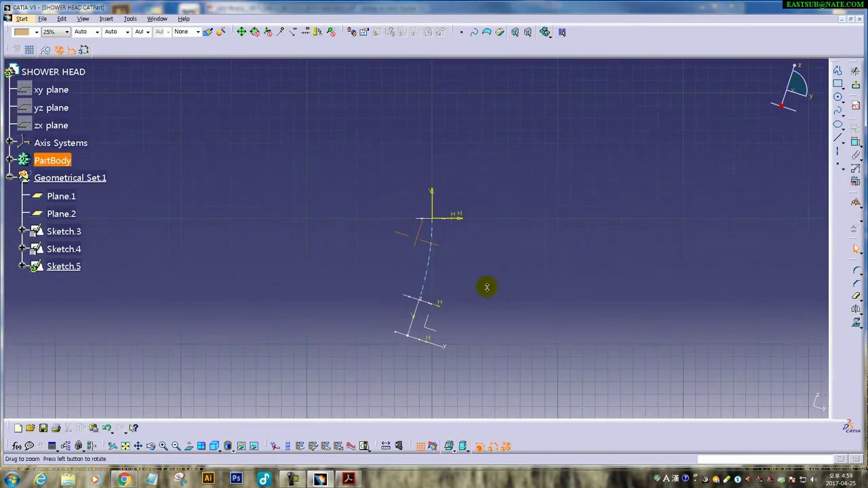
Step: Draw a horizontal axis through the Sketch.5 origin, then check the reference drawing
left_click(838, 150)
left_click(529, 185)
left_click(164, 186)
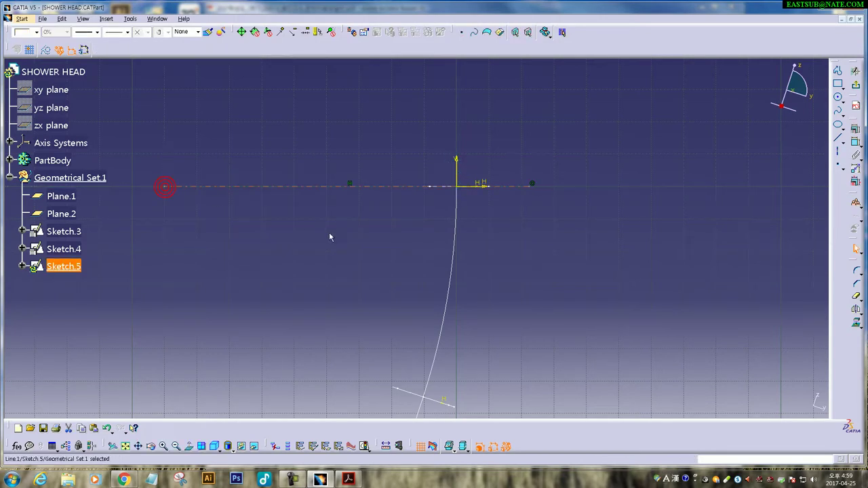
left_click(347, 480)
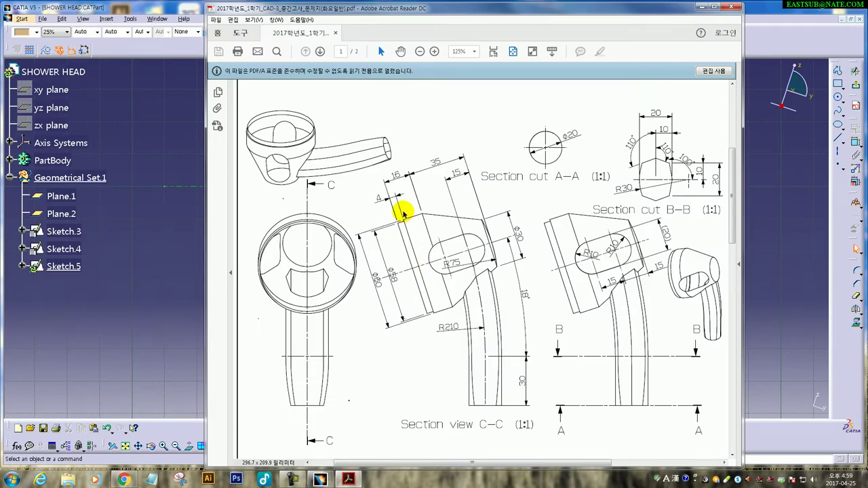
left_click(143, 272)
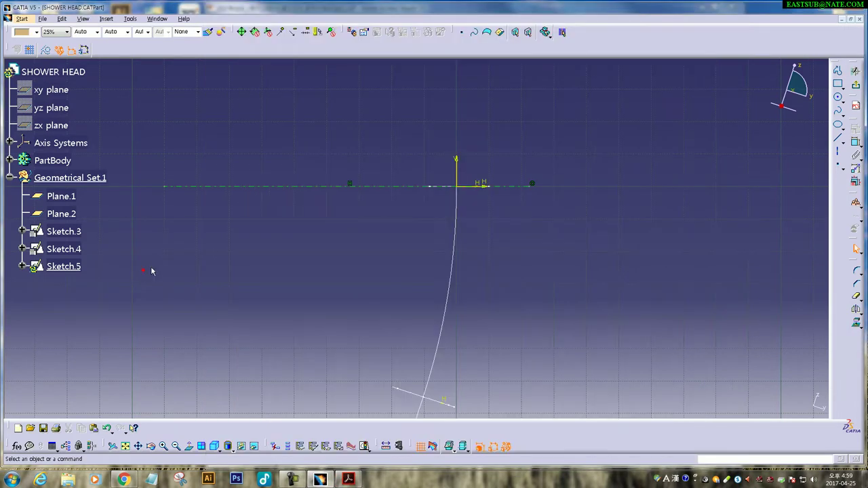
Step: Draw the profile: a short step, a sloped line and a tangent arc ending on the axis
left_click(837, 70)
middle_click_drag(336, 122, 386, 201)
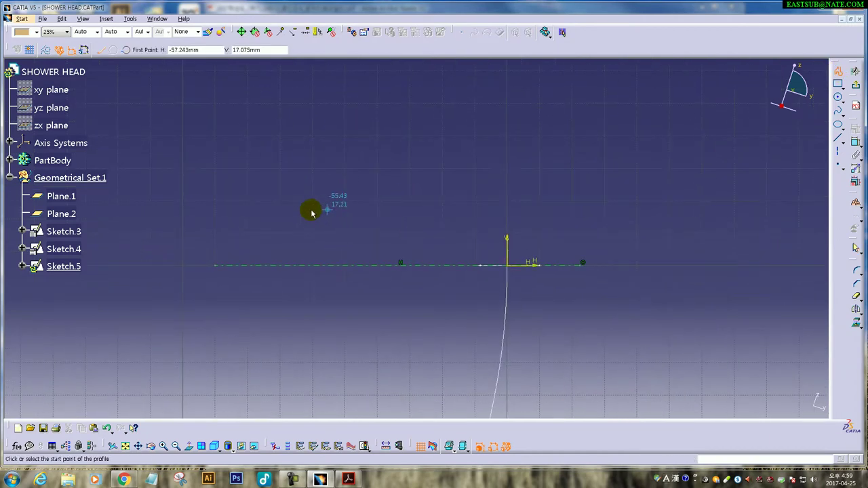
left_click(278, 197)
left_click(299, 196)
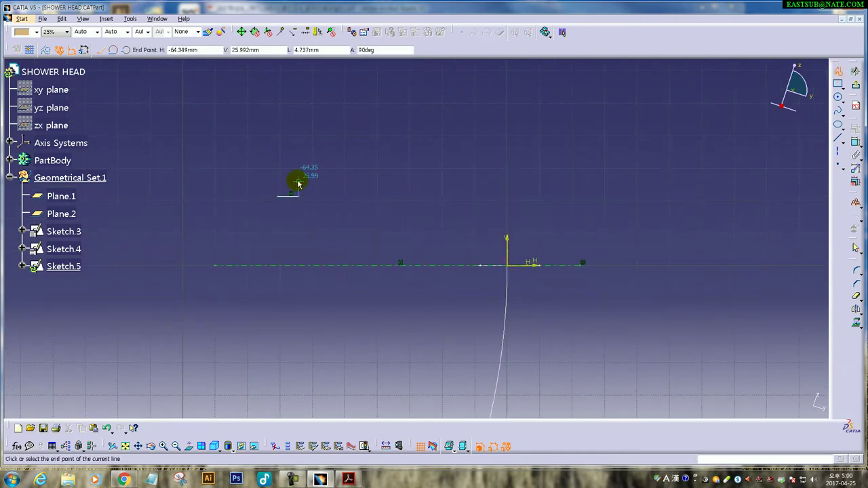
left_click(343, 180)
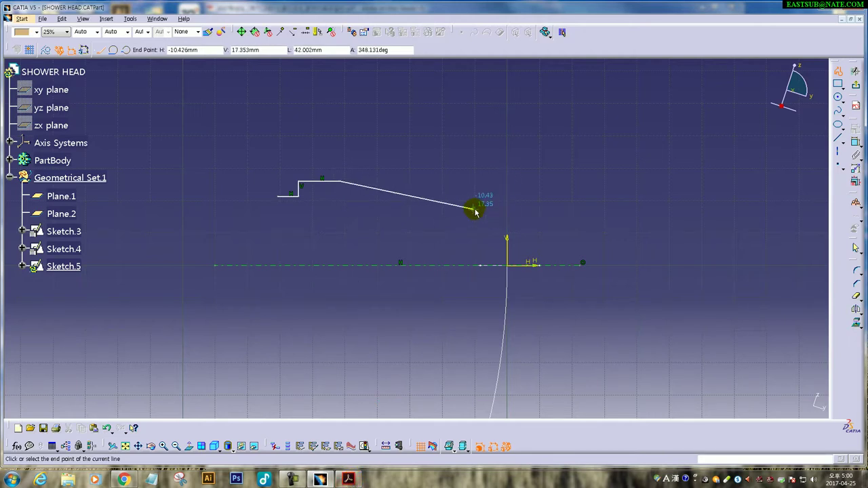
mouse_move(473, 213)
left_mouse_down()
mouse_move(533, 274)
mouse_move(533, 286)
mouse_move(513, 266)
left_mouse_up()
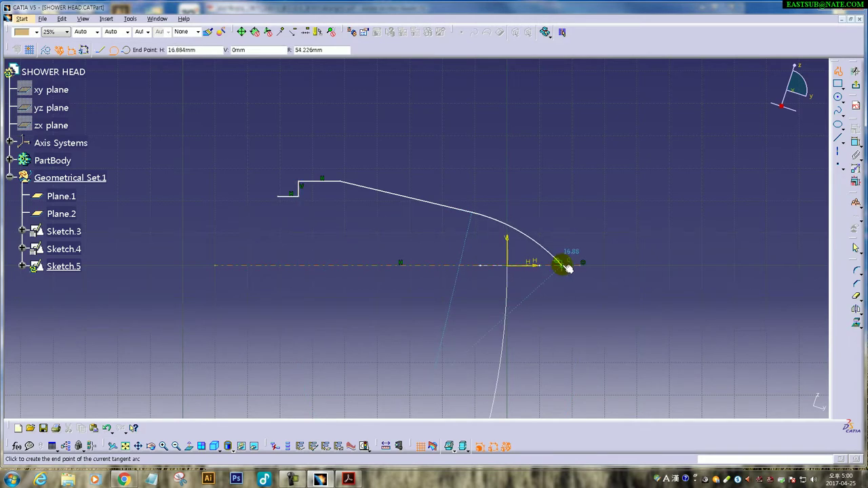
double_click(564, 264)
left_click(602, 316)
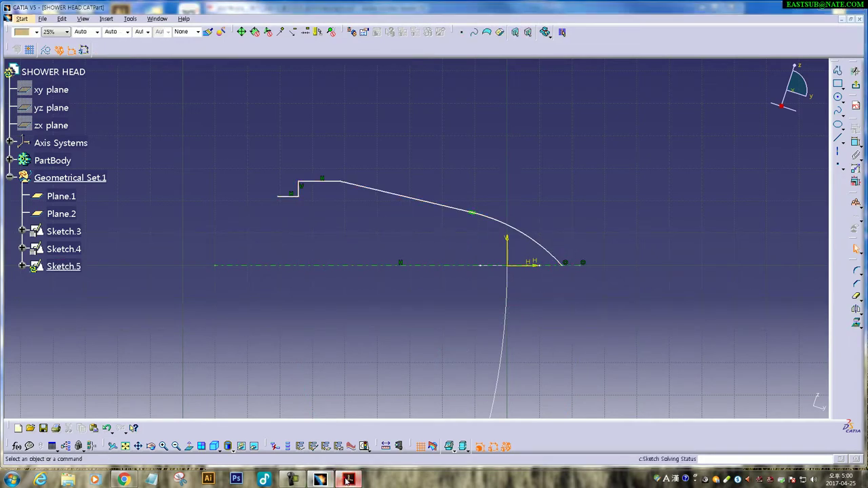
Step: Compare with the reference drawing and select the line-arc tangency
left_click(349, 480)
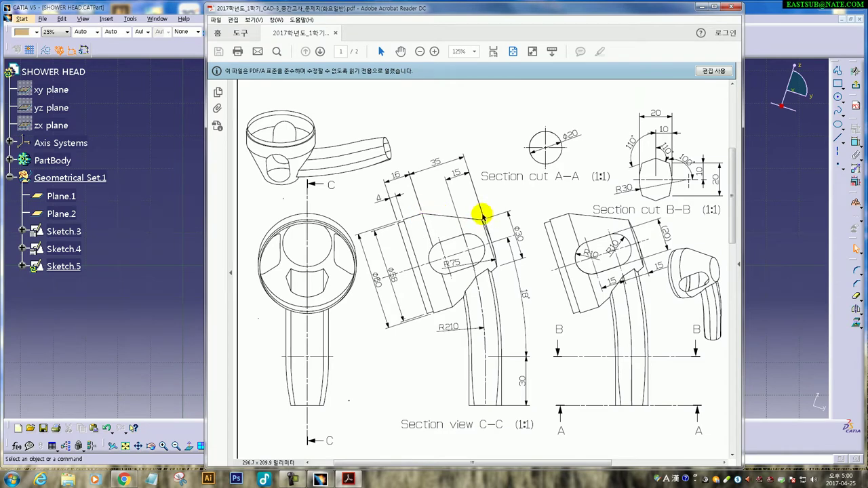
left_click(324, 480)
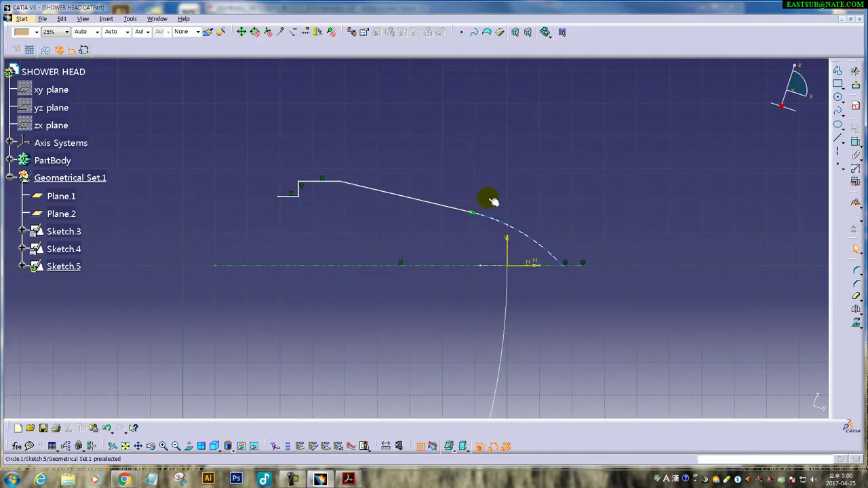
left_click(473, 211)
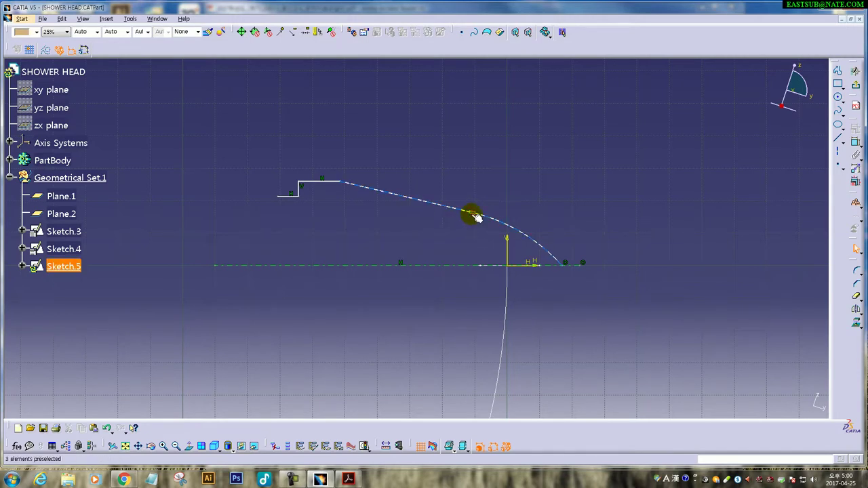
left_click(471, 216)
Step: Drag the line-arc junction and the step segments up and right, checking against the drawing
left_click(469, 302)
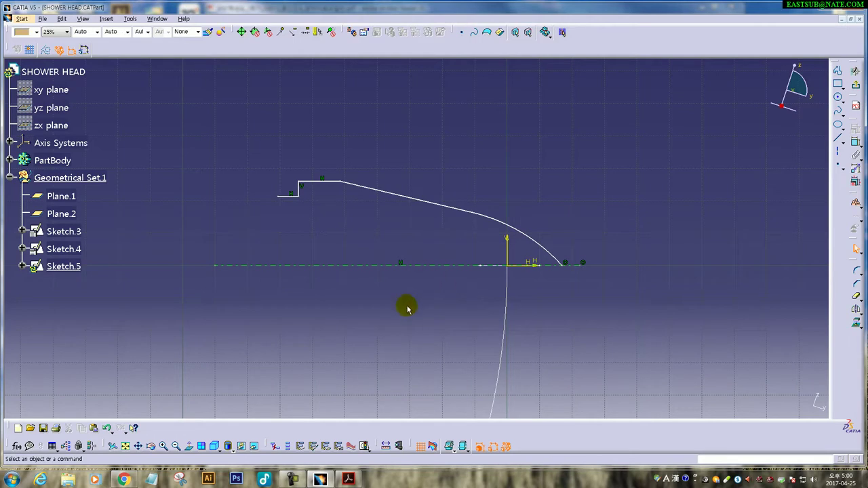
mouse_move(478, 216)
left_mouse_down()
mouse_move(484, 204)
mouse_move(539, 200)
left_mouse_up()
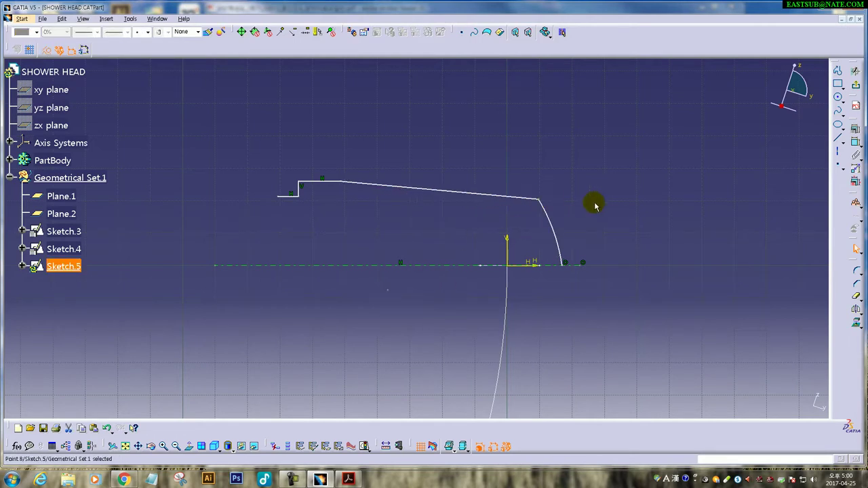
left_click_drag(381, 123, 235, 224)
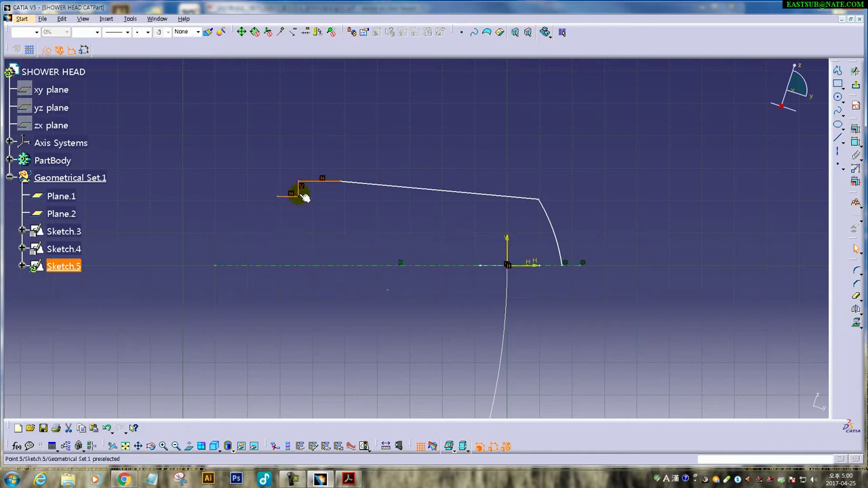
left_click_drag(305, 197, 375, 182)
left_click(389, 214)
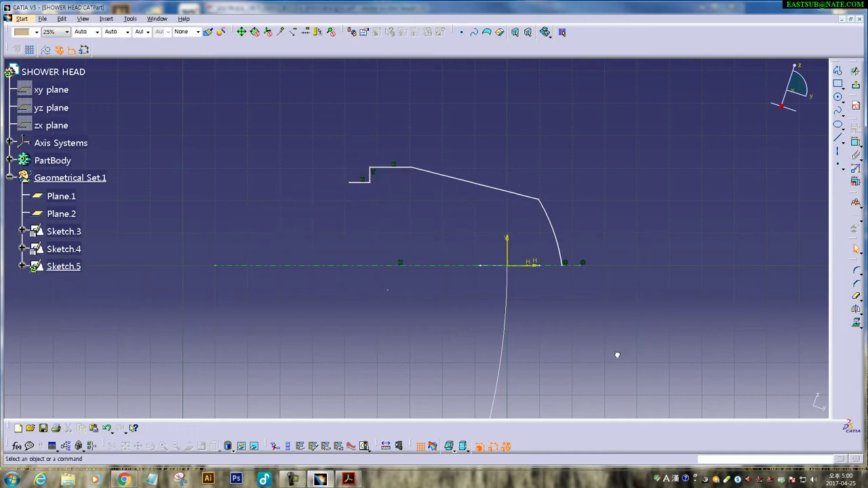
left_click(346, 480)
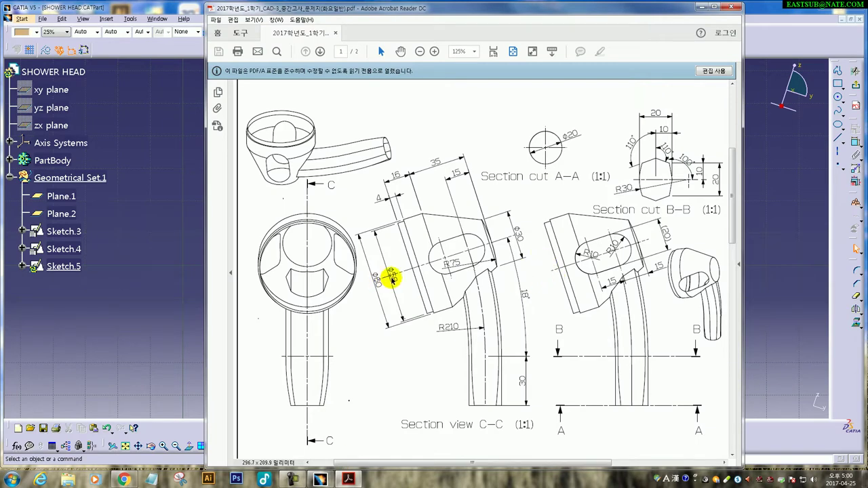
left_click(160, 321)
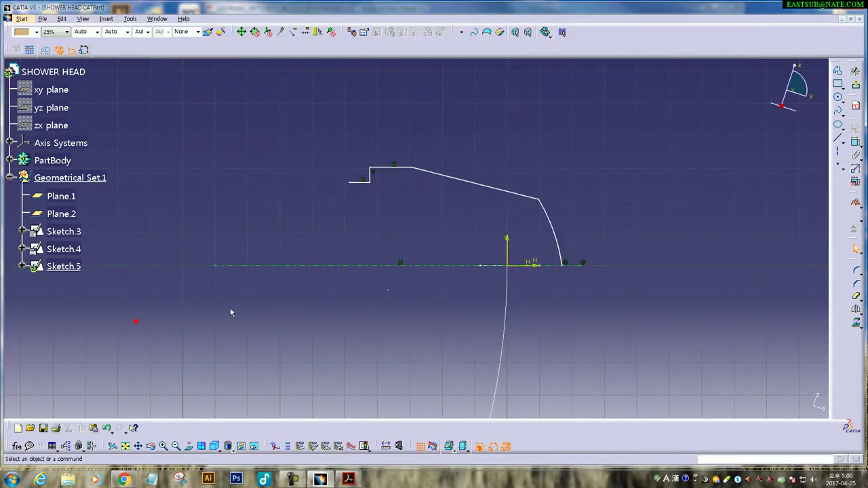
Step: Dimension the short step line as a diameter about the axis
left_click(362, 181)
right_click(352, 267)
left_click(320, 274)
left_click(303, 237)
Step: Add the outer diameter, set the diameters to 60 and 58, and view the drawing
left_click(855, 141)
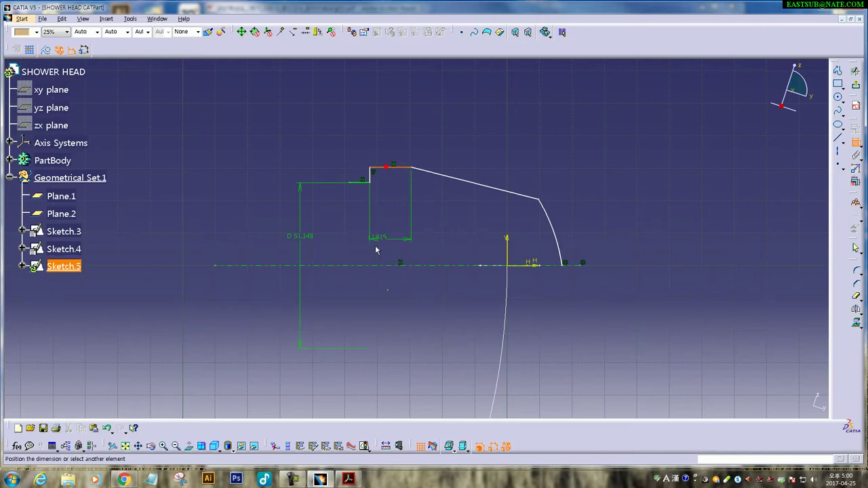
right_click(347, 228)
left_click(378, 264)
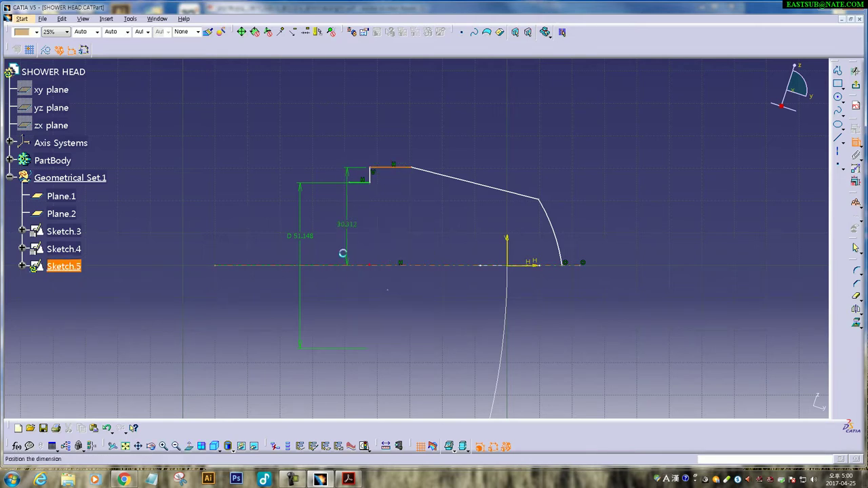
left_click(262, 216)
double_click(262, 217)
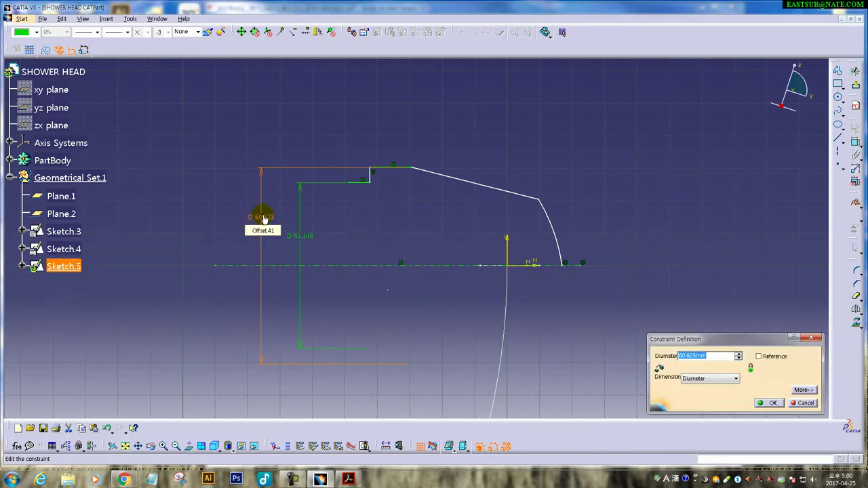
key("Return")
double_click(300, 236)
type("58")
key("Return")
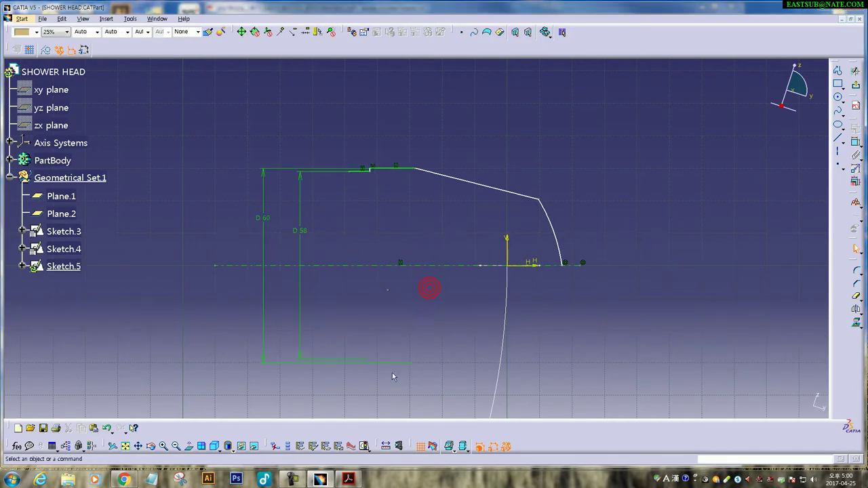
left_click(348, 480)
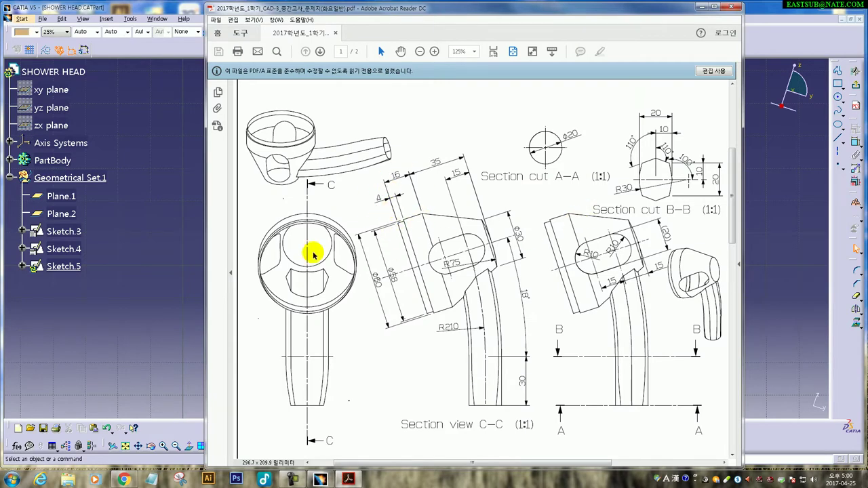
Step: Dimension the short step line of Sketch.5 to a length of 4
left_click(188, 309)
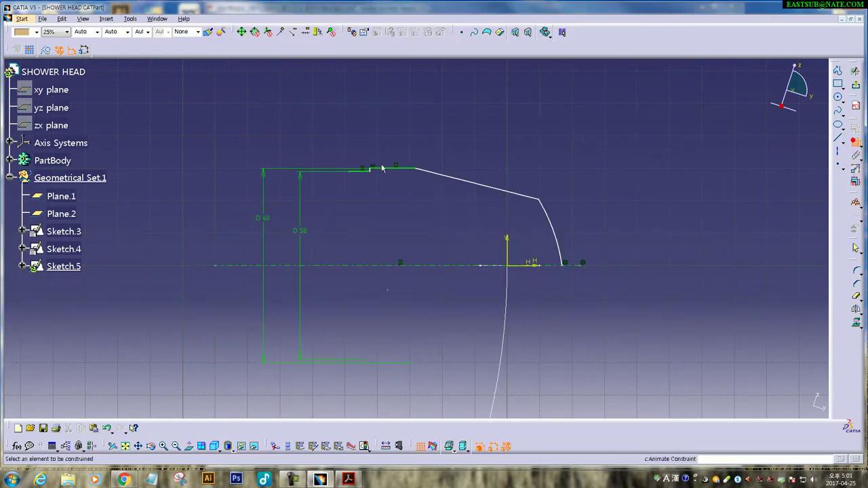
left_click(359, 174)
left_click(354, 103)
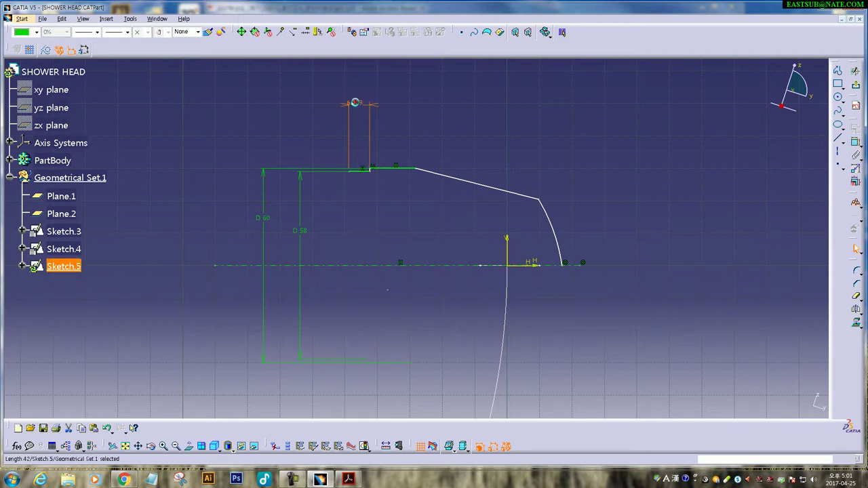
double_click(356, 105)
key("Return")
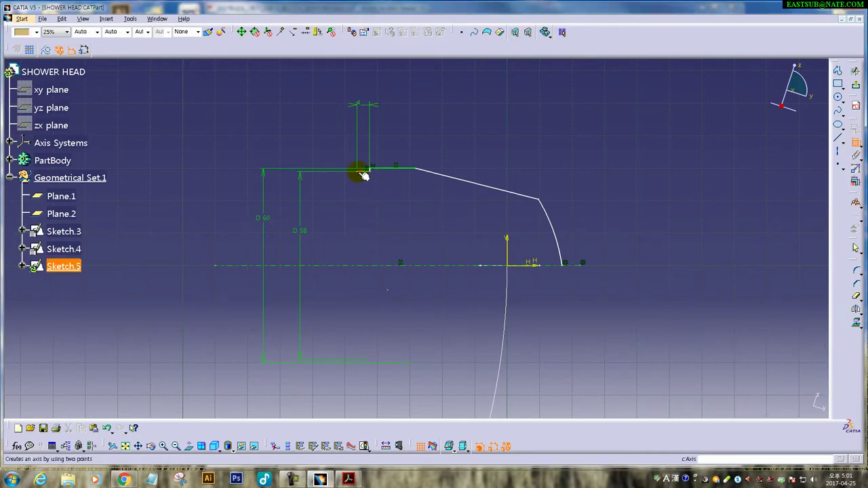
Step: Add a horizontal dimension from the step to the top end point and set it to 16
left_click(421, 171)
right_click(421, 171)
left_click(420, 121)
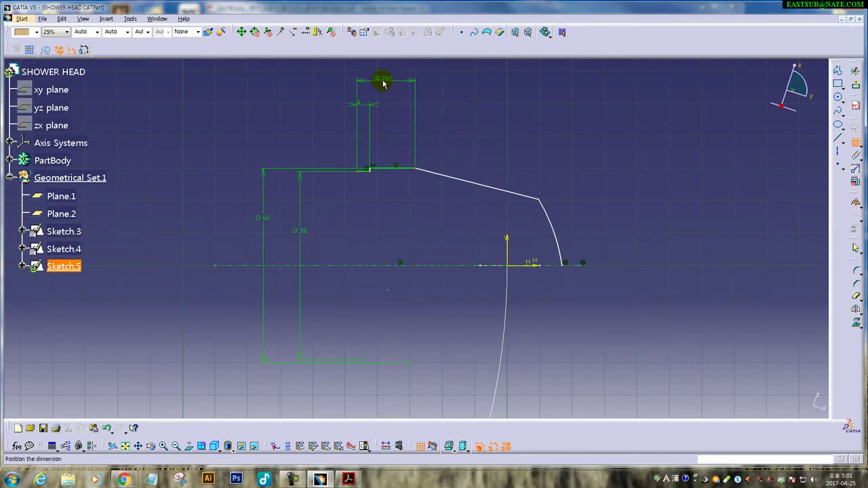
left_click(383, 83)
double_click(381, 81)
type("16")
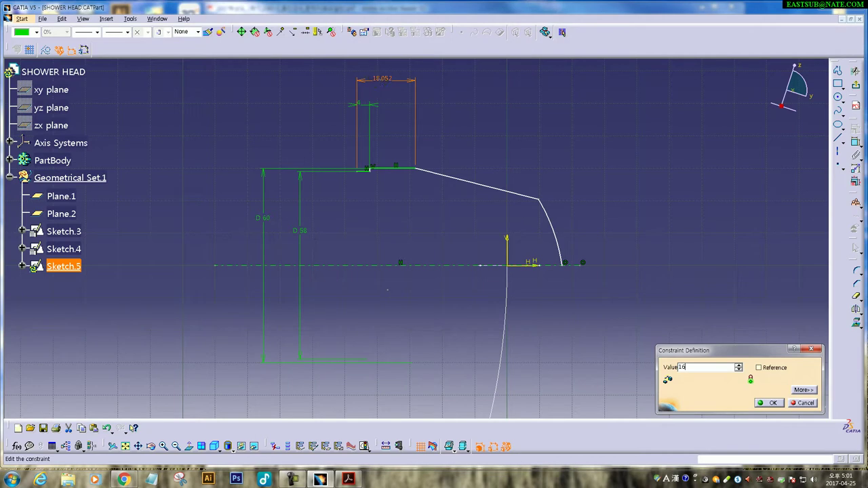
key("Return")
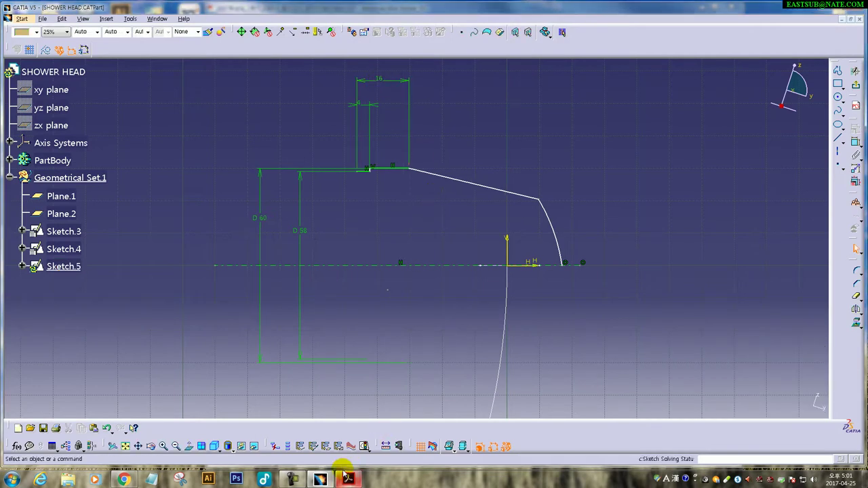
left_click(348, 479)
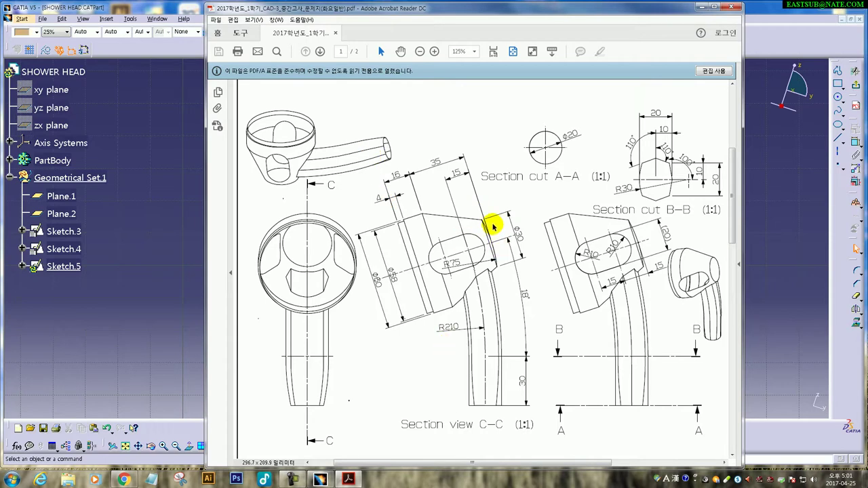
Step: Dimension the head profile's arc with a radius of 75
left_click(144, 337)
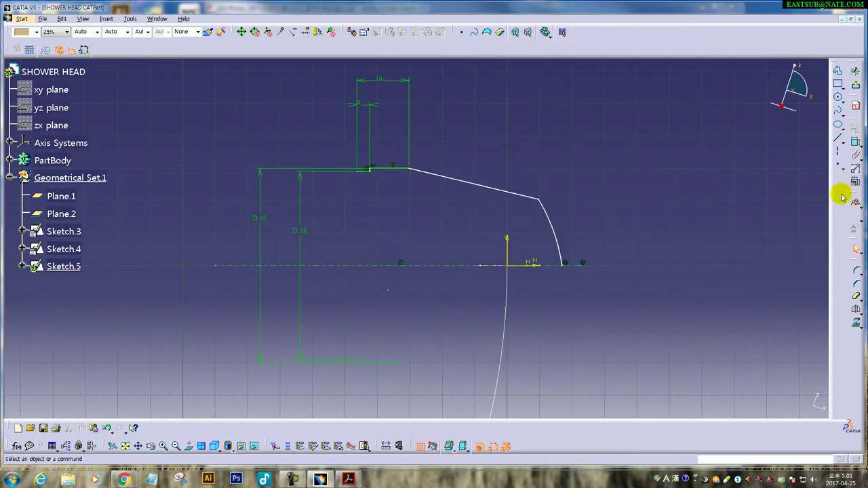
left_click(856, 141)
left_click(557, 237)
left_click(586, 222)
double_click(583, 220)
type("75")
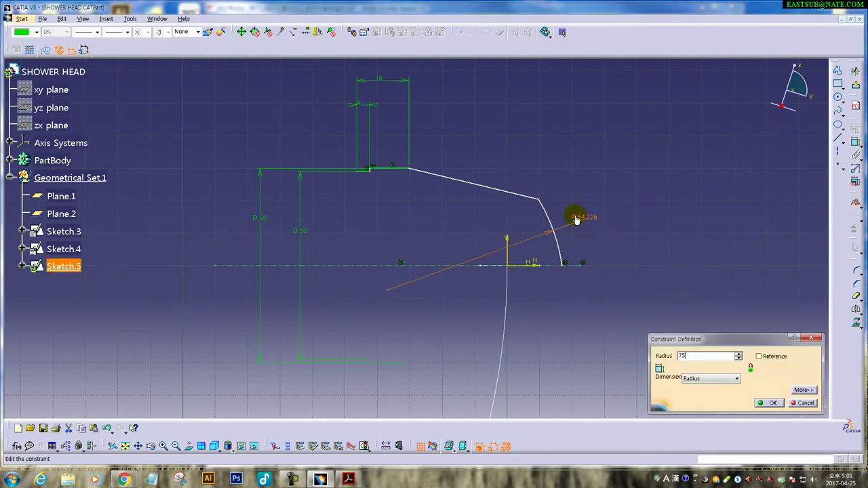
key("Return")
left_click(592, 330)
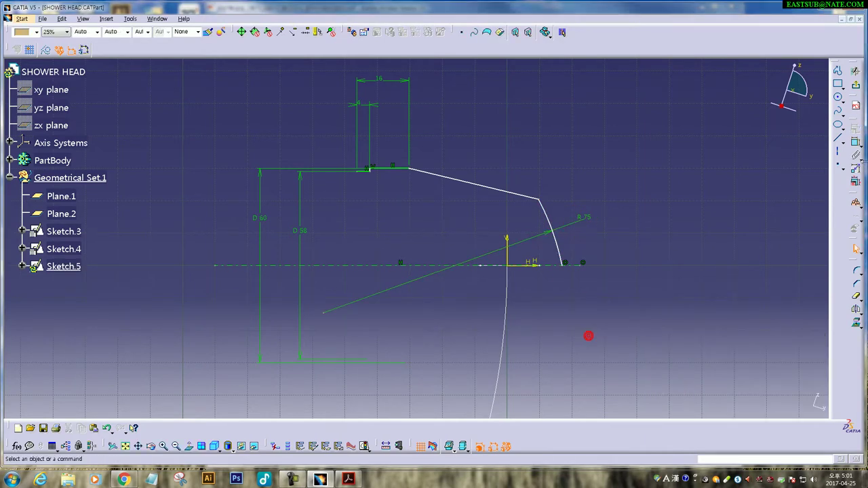
Step: Add a diameter dimension of 30 at the lower end, then drag points to reshape the slanted line
left_click(391, 440)
left_click(350, 480)
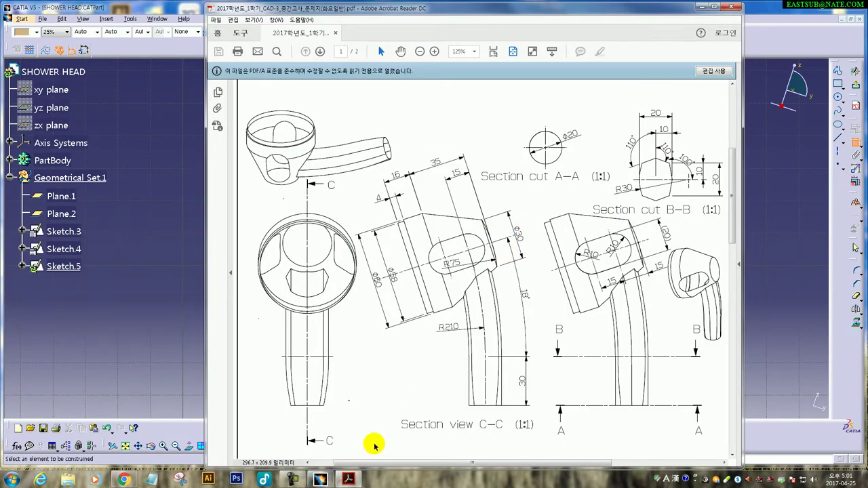
left_click(349, 480)
left_click(553, 270)
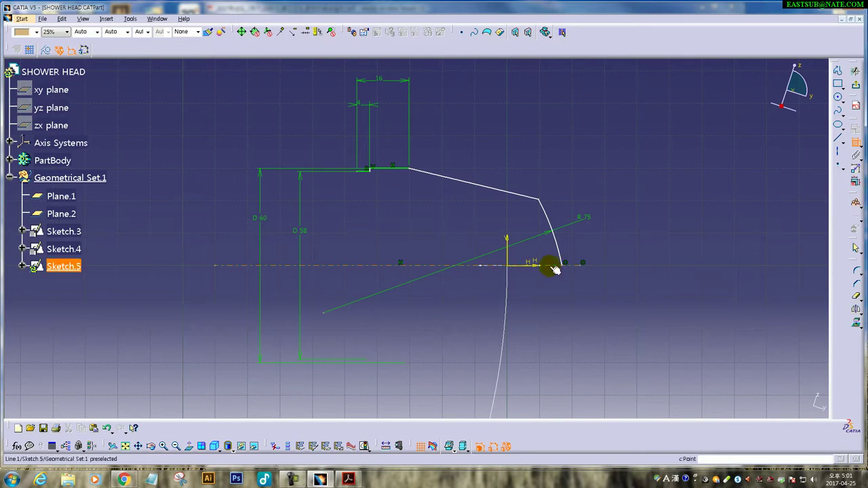
right_click(611, 220)
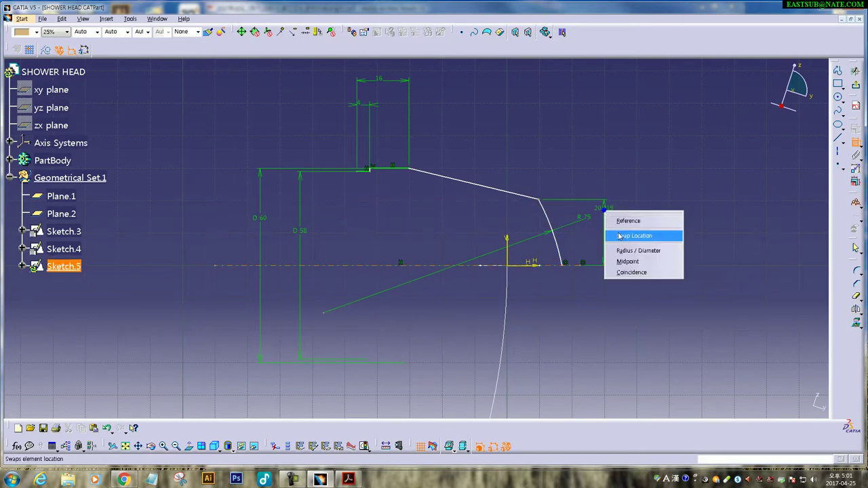
left_click(620, 249)
left_click(613, 231)
double_click(611, 234)
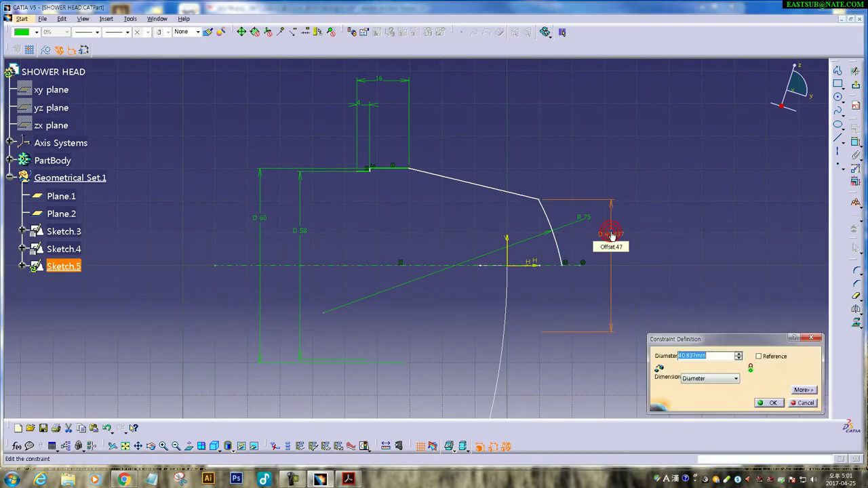
key("Return")
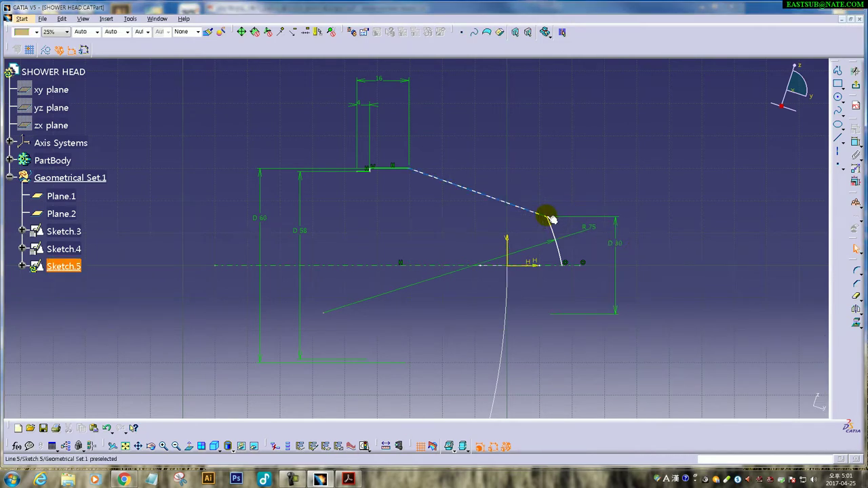
left_click_drag(551, 220, 544, 217)
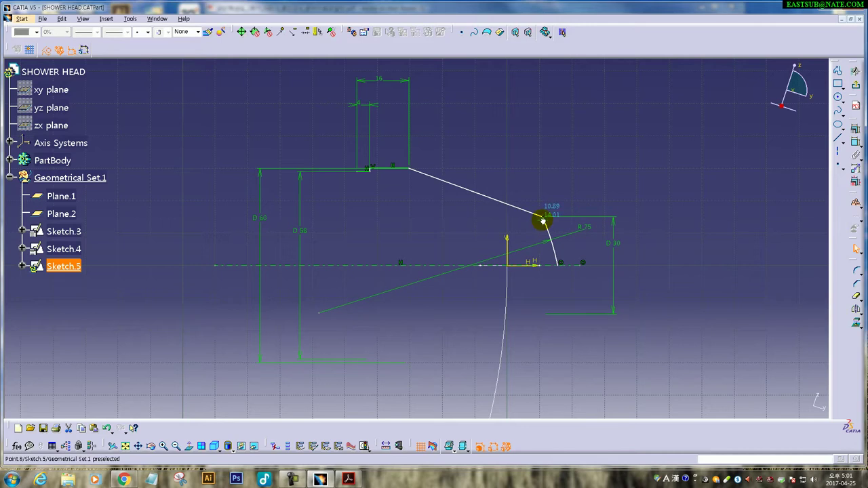
left_click_drag(358, 171, 436, 213)
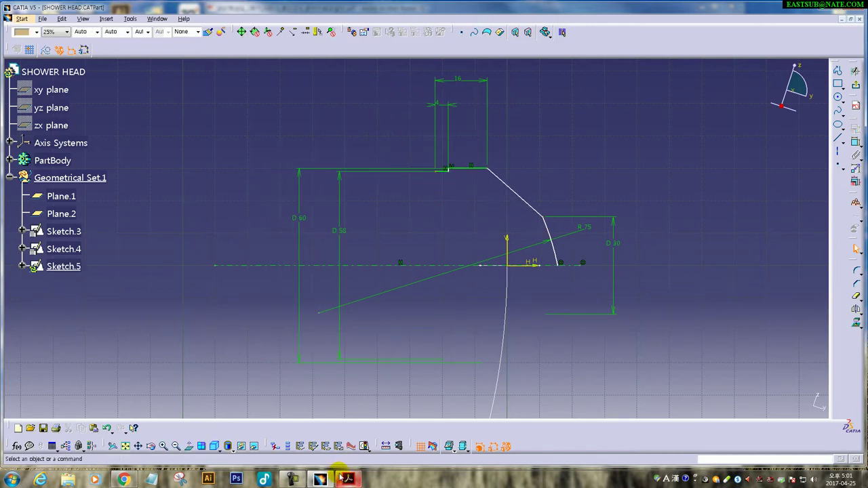
Step: Add a horizontal 35 dimension between two points of the head profile
left_click(348, 480)
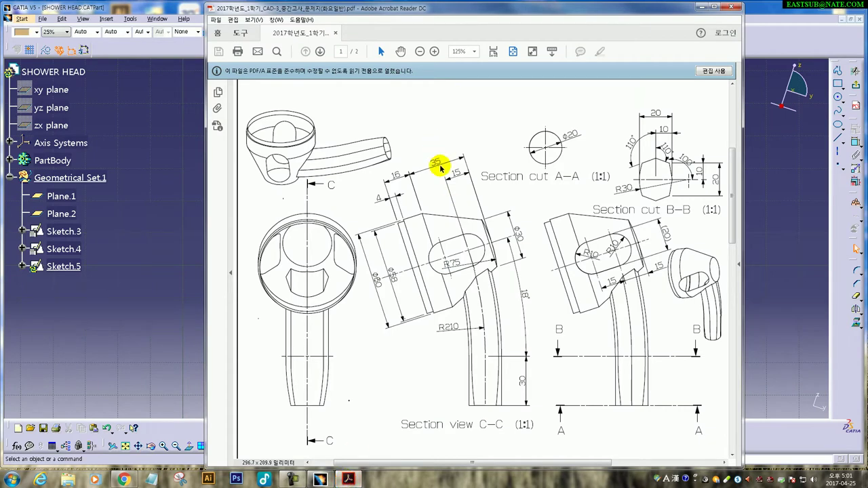
left_click(167, 343)
left_click(856, 141)
left_click(559, 265)
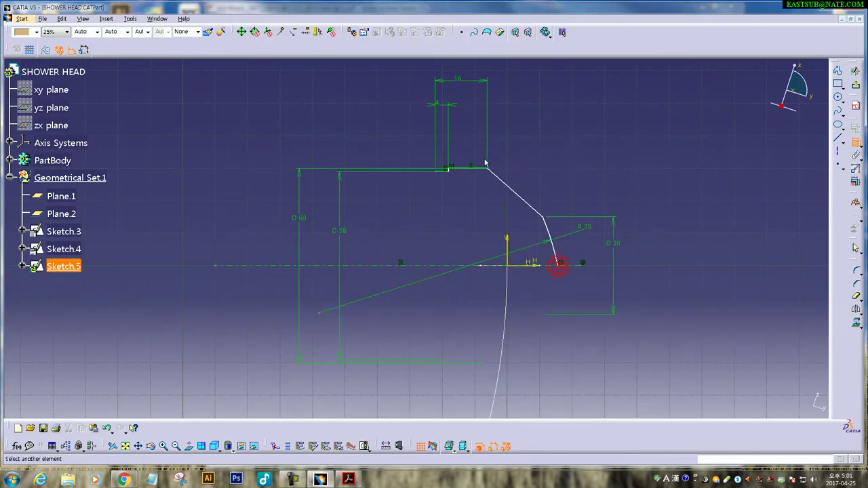
left_click(492, 173)
right_click(545, 141)
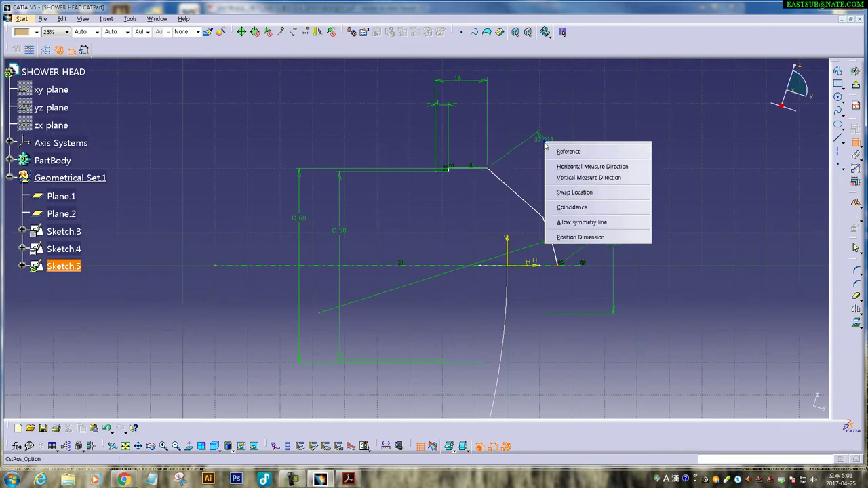
left_click(573, 168)
left_click(533, 107)
double_click(532, 109)
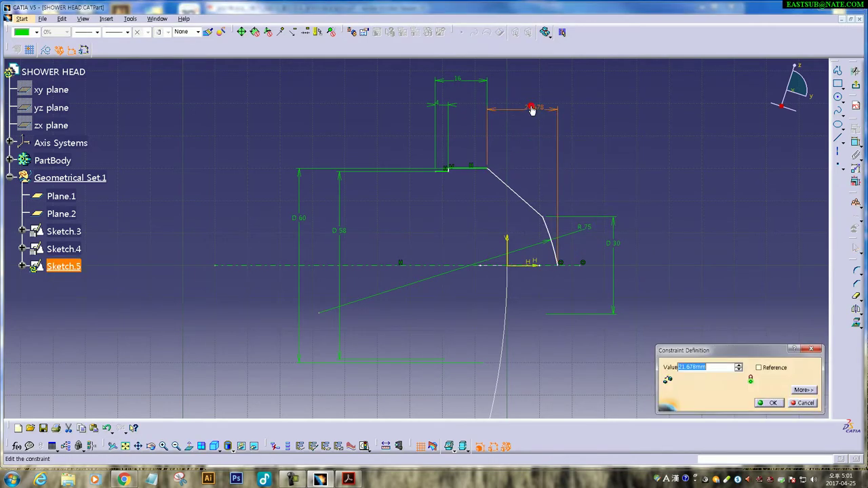
key("Return")
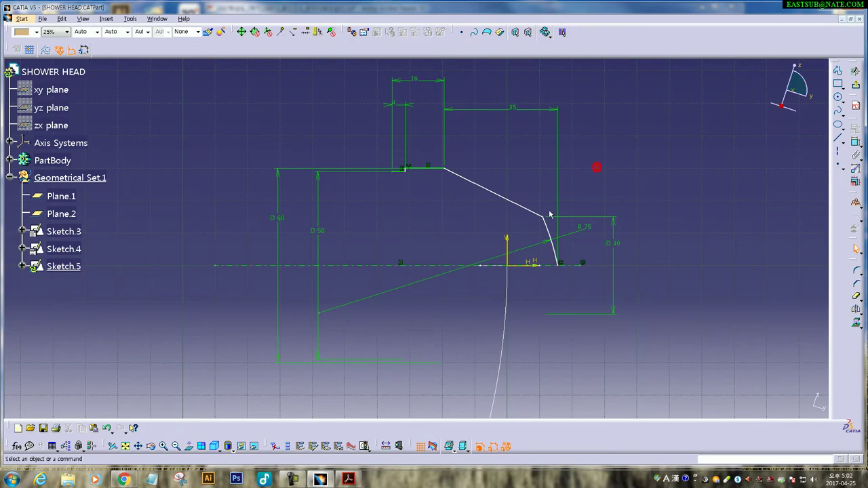
left_click_drag(547, 219, 550, 226)
left_click(695, 298)
Step: Dimension a profile point 15 from the vertical axis
left_click(348, 480)
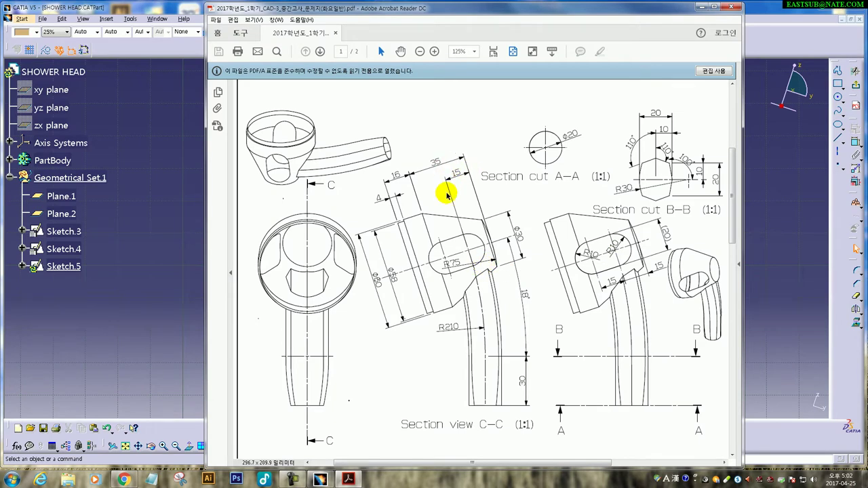
left_click(155, 348)
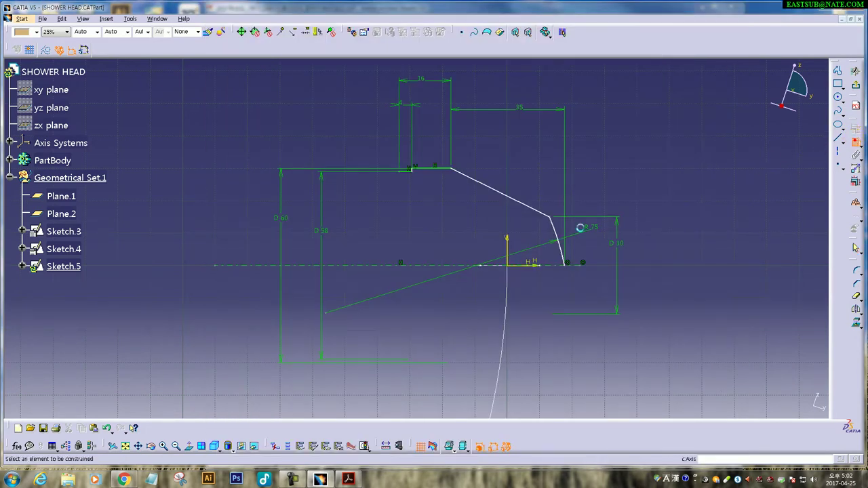
left_click(855, 141)
left_click(567, 265)
left_click(512, 250)
left_click(527, 160)
double_click(528, 162)
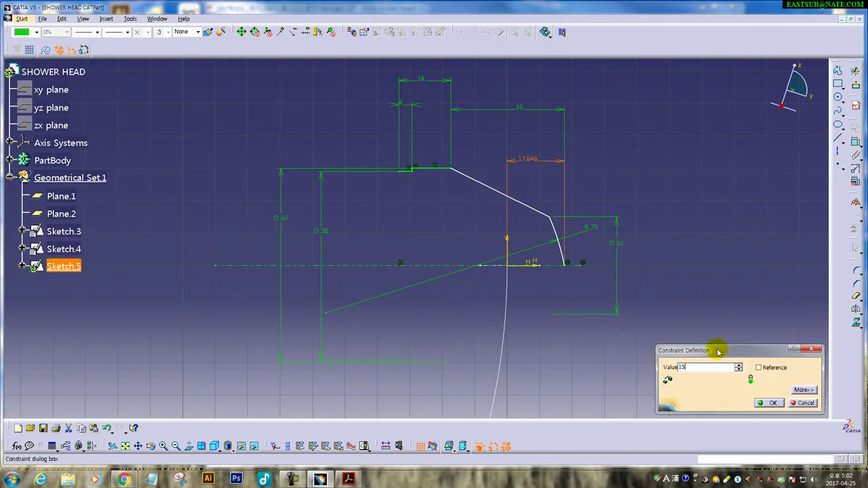
key("Return")
left_click(440, 168)
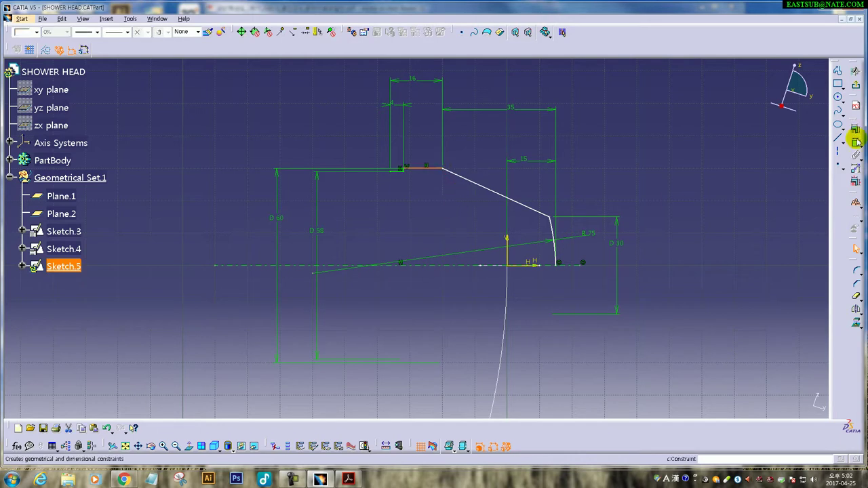
Step: Nudge the profile vertex and add a 75 distance constraint on the inclined line's end
left_click(721, 193)
mouse_move(550, 217)
left_mouse_down()
mouse_move(530, 209)
mouse_move(539, 217)
left_mouse_up()
left_click(349, 480)
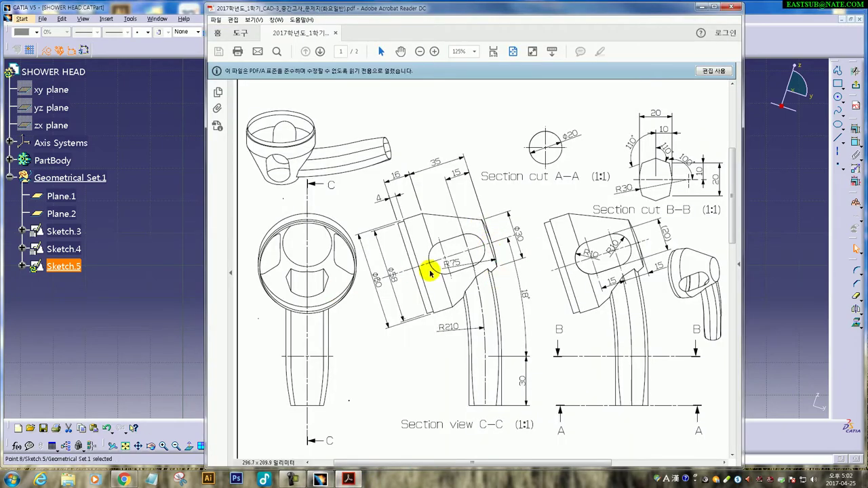
left_click(322, 480)
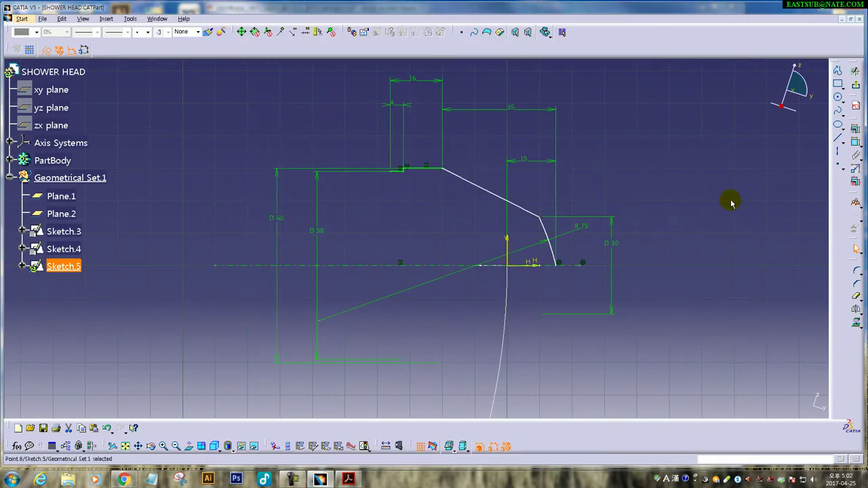
left_click(853, 142)
left_click(319, 320)
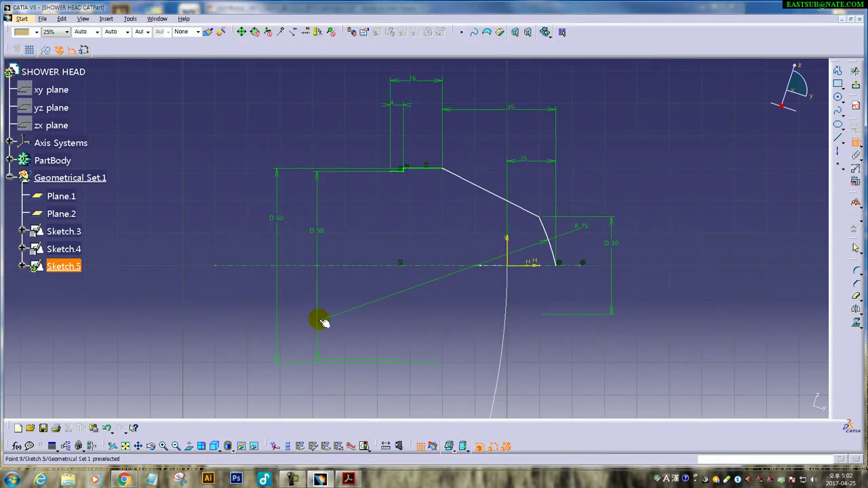
left_click(546, 239)
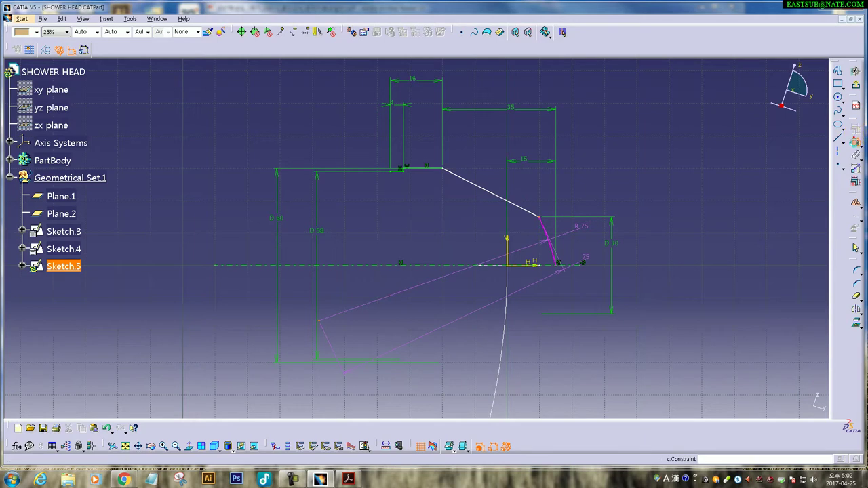
left_click(319, 319)
left_click(329, 265)
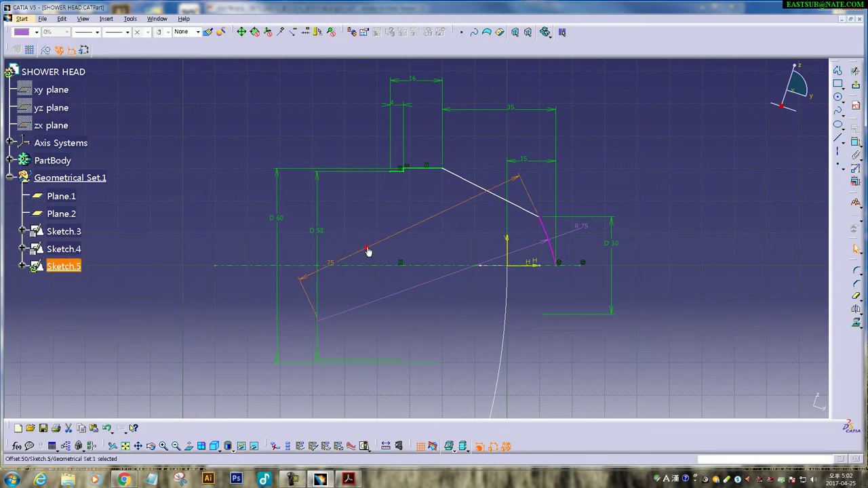
left_click(407, 244)
Step: Constrain the inclined line's end point to lie on the horizontal axis
left_click(856, 144)
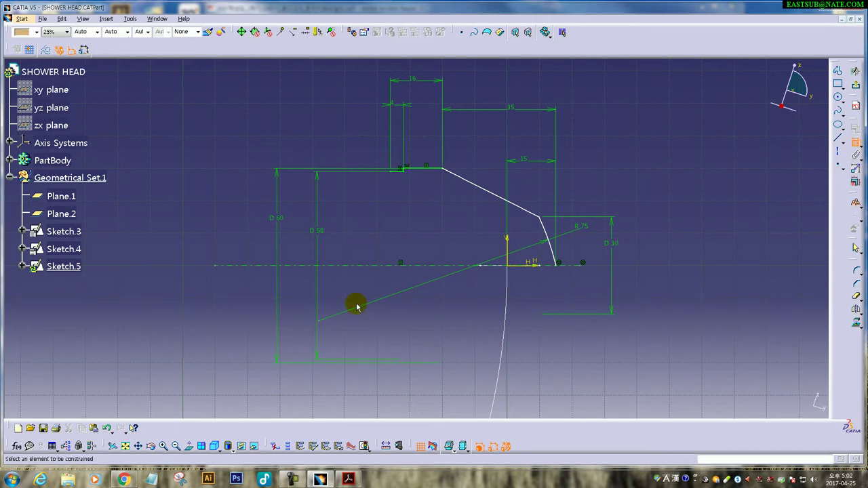
left_click(304, 267)
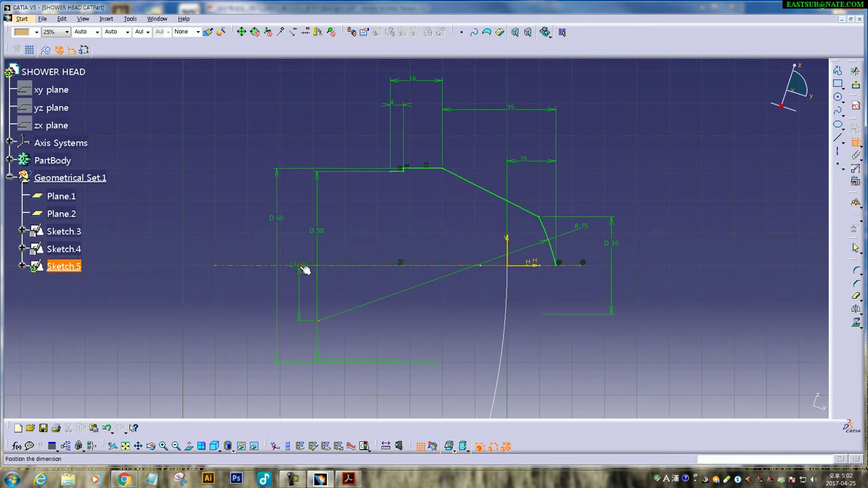
right_click(309, 287)
left_click(334, 350)
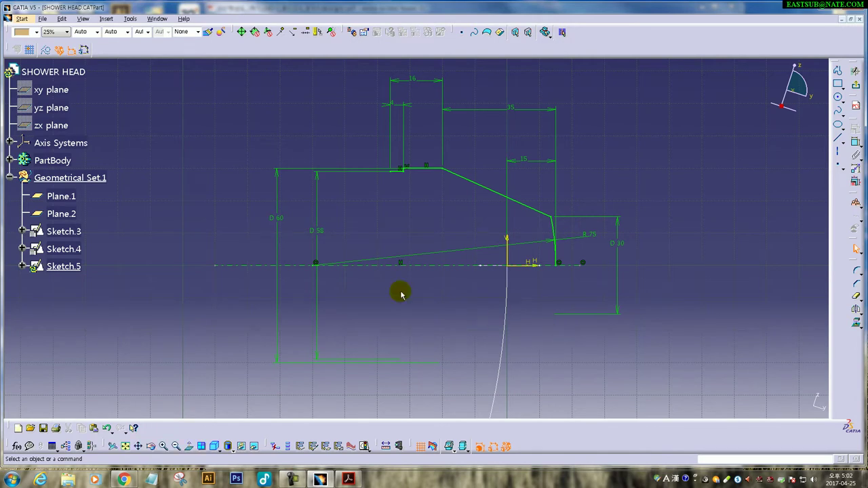
Step: Reposition the D58, D60, 15, 35, R75 and D30 dimension labels near the profile
left_click_drag(319, 242, 365, 250)
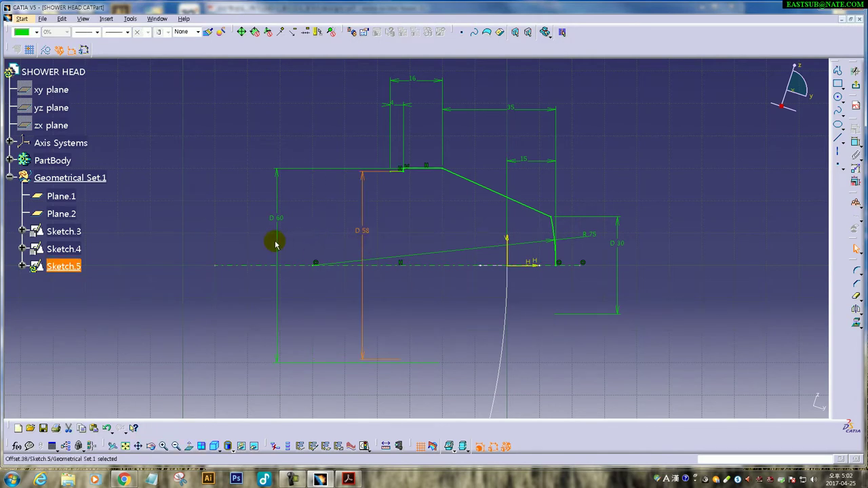
left_click_drag(278, 246, 320, 248)
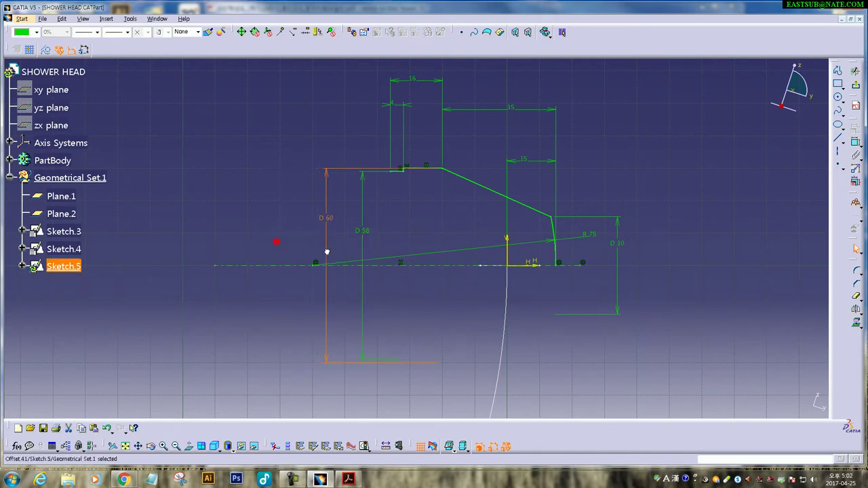
left_click(393, 105)
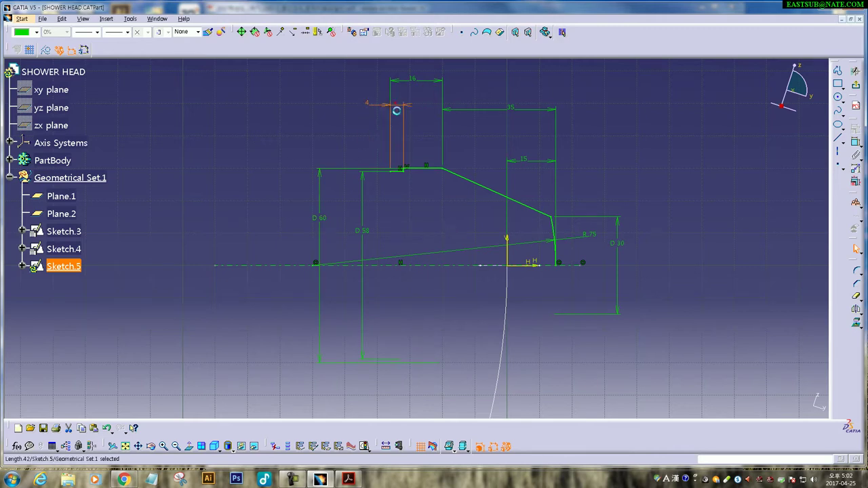
left_click_drag(527, 160, 524, 170)
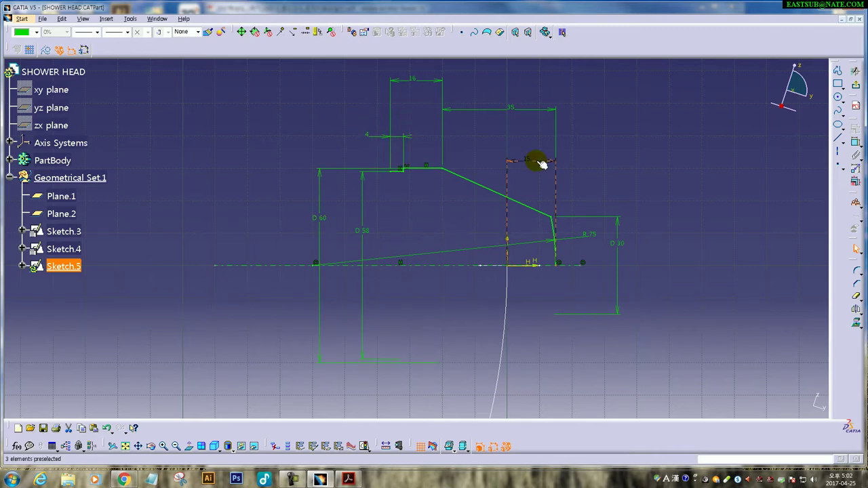
left_click_drag(527, 113, 523, 135)
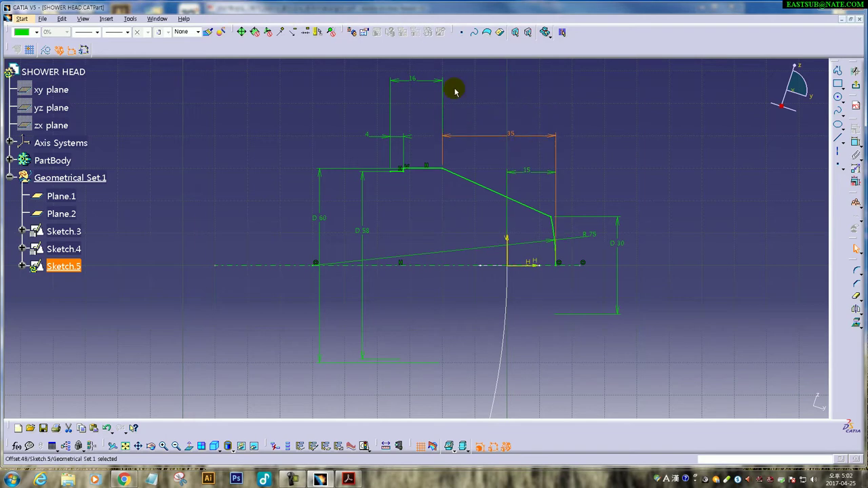
left_click(614, 137)
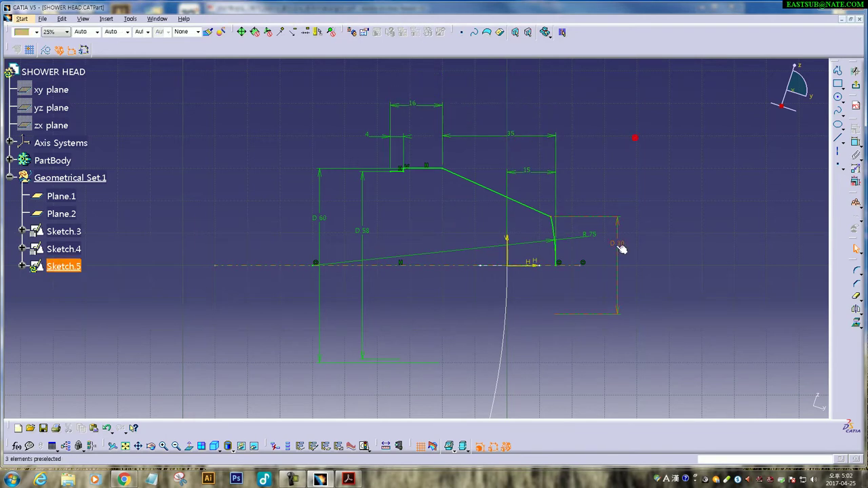
left_click_drag(594, 237, 459, 247)
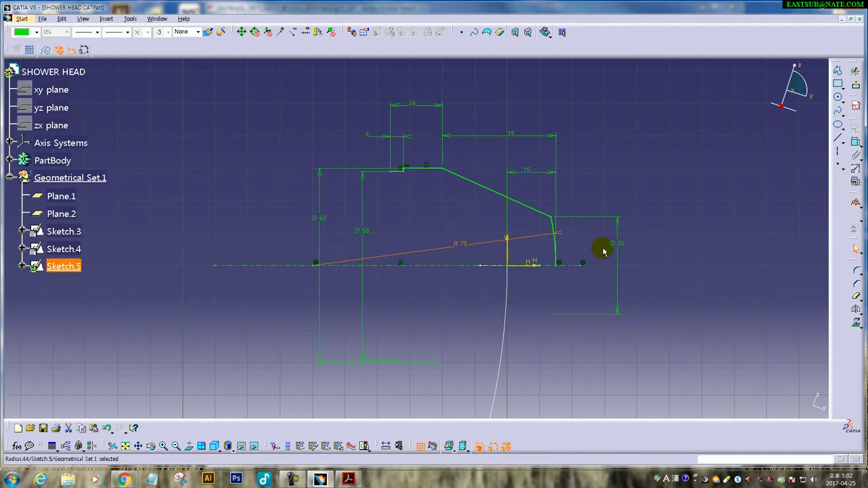
left_click_drag(619, 275, 586, 276)
left_click(667, 282)
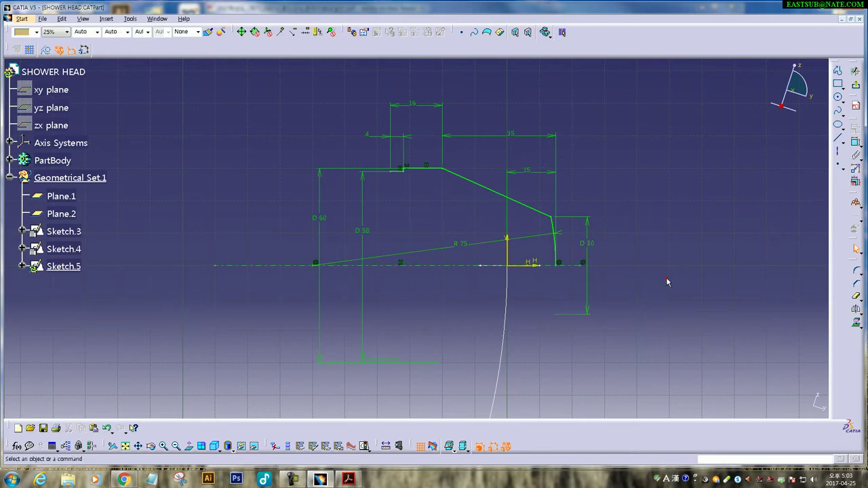
Step: Exit the Sketcher and zoom out to view the whole wireframe
left_click(854, 86)
mouse_move(664, 292)
middle_mouse_down()
mouse_move(366, 246)
mouse_move(429, 390)
middle_mouse_up()
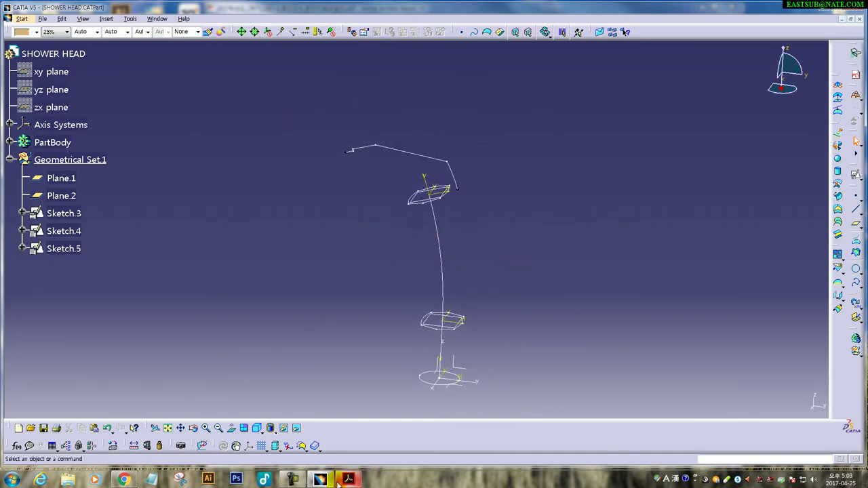
left_click(348, 479)
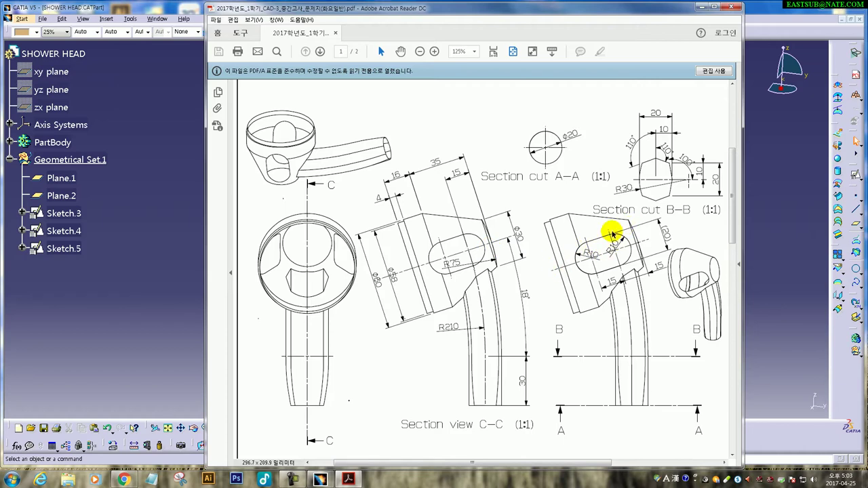
left_click(161, 277)
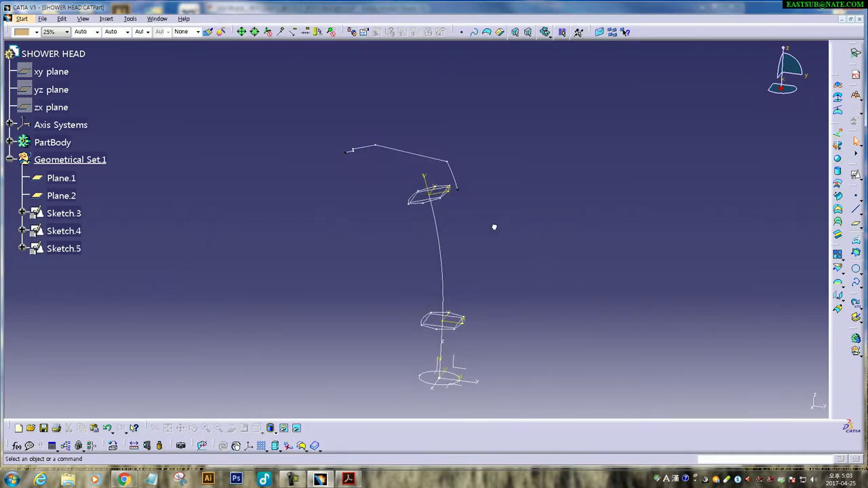
Step: Create positioned Sketch.6 with origin projected from Sketch.1/Vertex.4, oriented through Sketch.4/Vertex.3
left_click(855, 174)
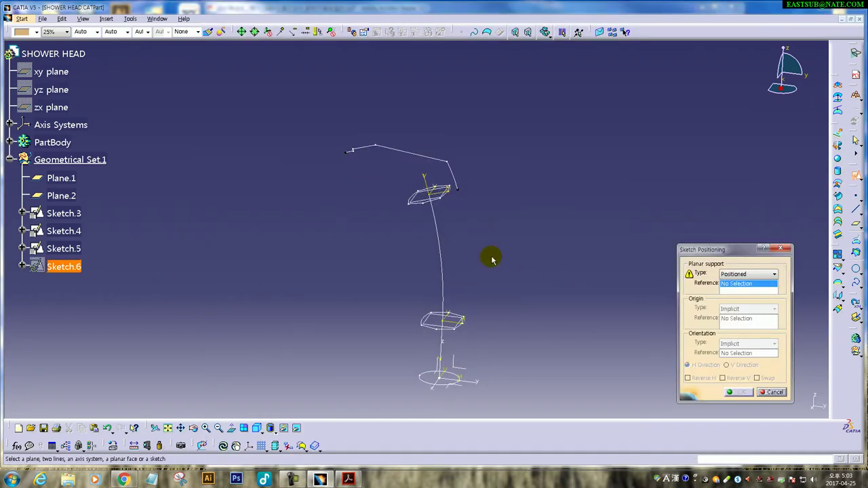
left_click(459, 373)
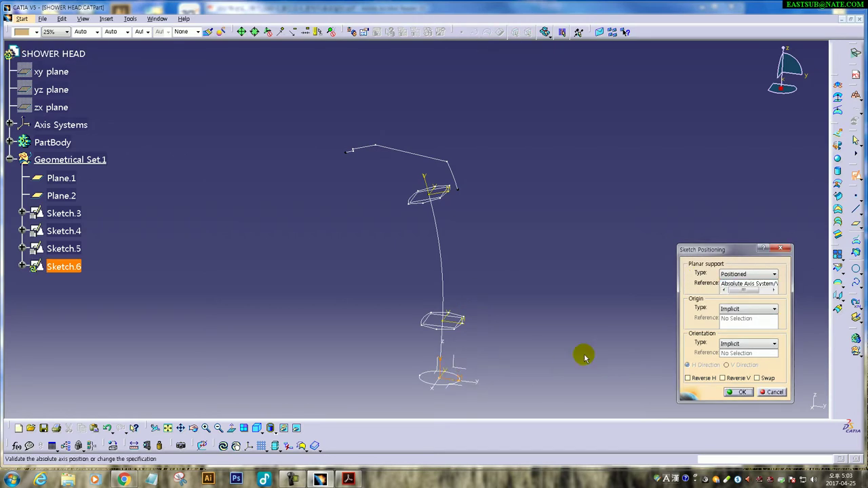
left_click(746, 309)
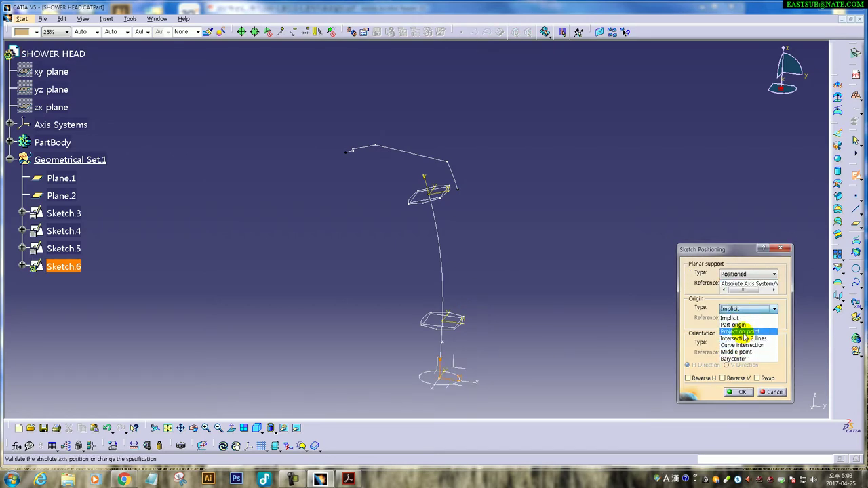
left_click(743, 333)
left_click(428, 197)
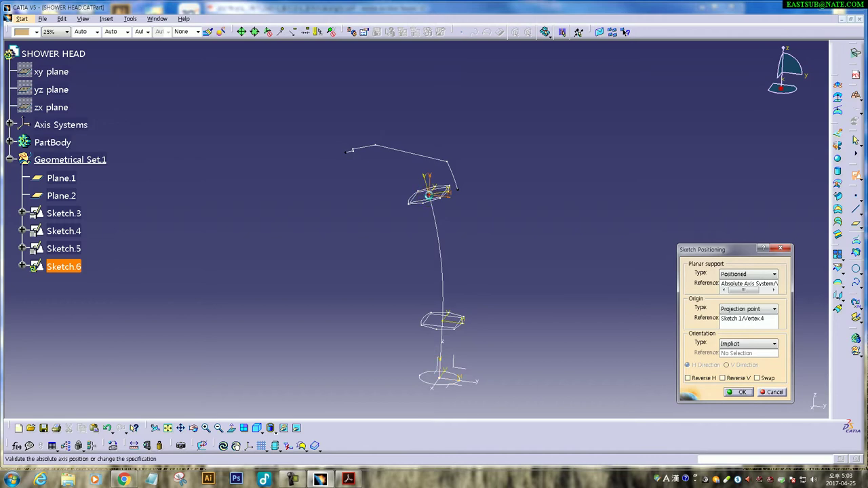
left_click(741, 345)
left_click(738, 386)
mouse_move(447, 217)
middle_mouse_down()
mouse_move(466, 278)
mouse_move(351, 211)
middle_mouse_up()
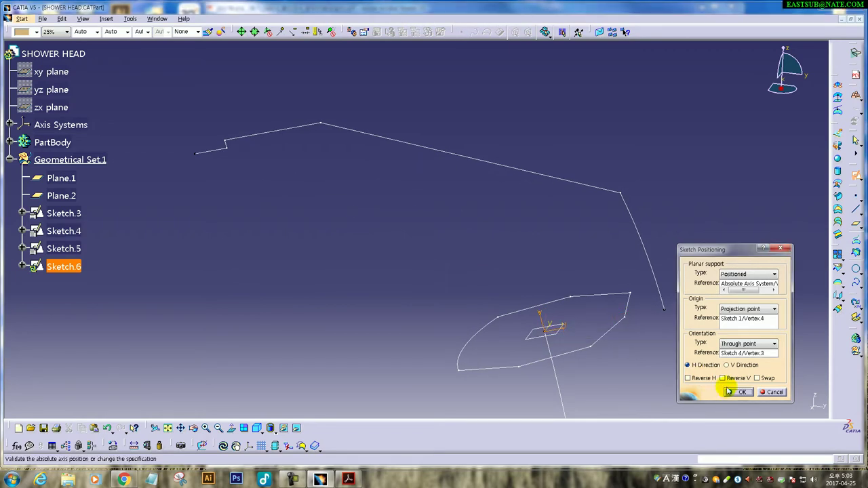
left_click(728, 392)
mouse_move(577, 297)
middle_mouse_down("ctrl")
mouse_move(451, 224)
mouse_move(456, 234)
middle_mouse_up("ctrl")
Step: Draw an elongated hole centred at the origin, second centre to the left, then set its width
left_click(841, 100)
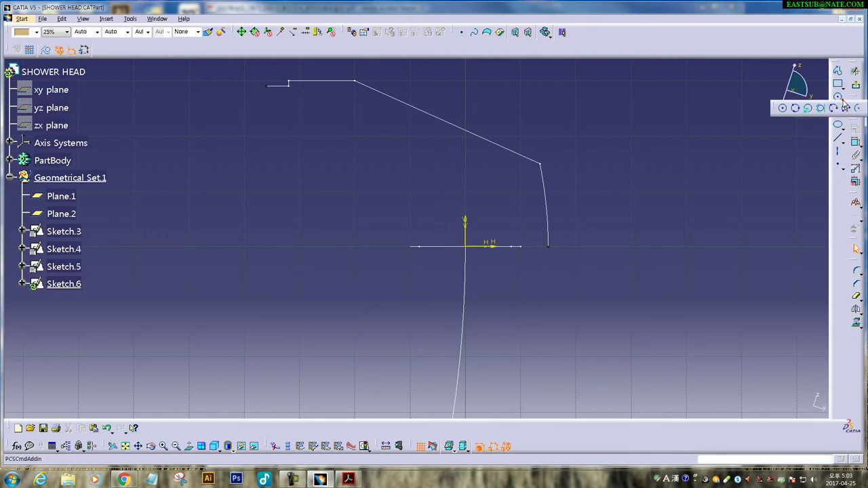
left_click(839, 83)
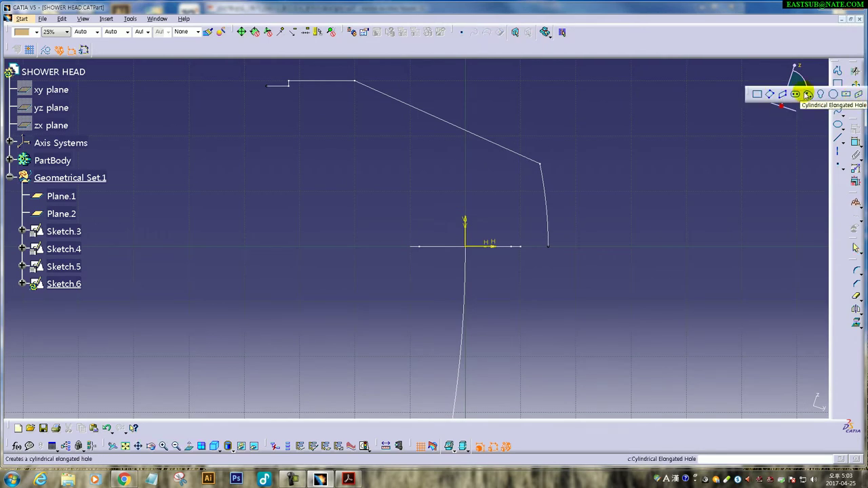
left_click(795, 94)
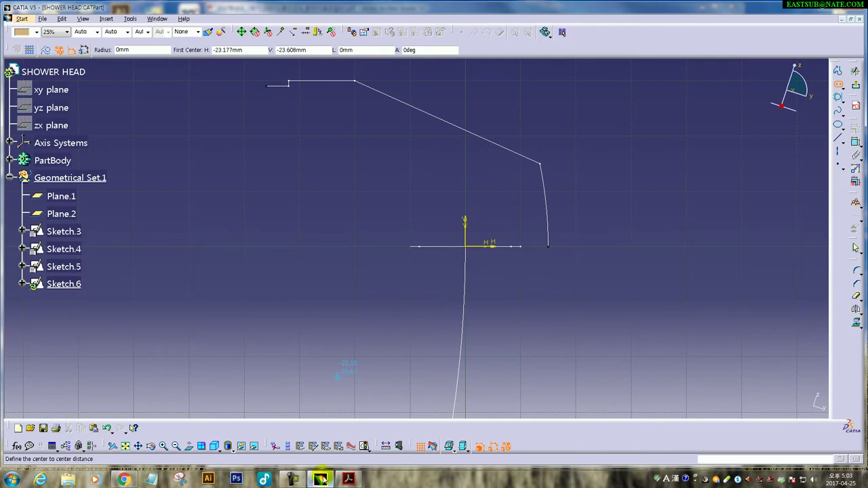
left_click(345, 480)
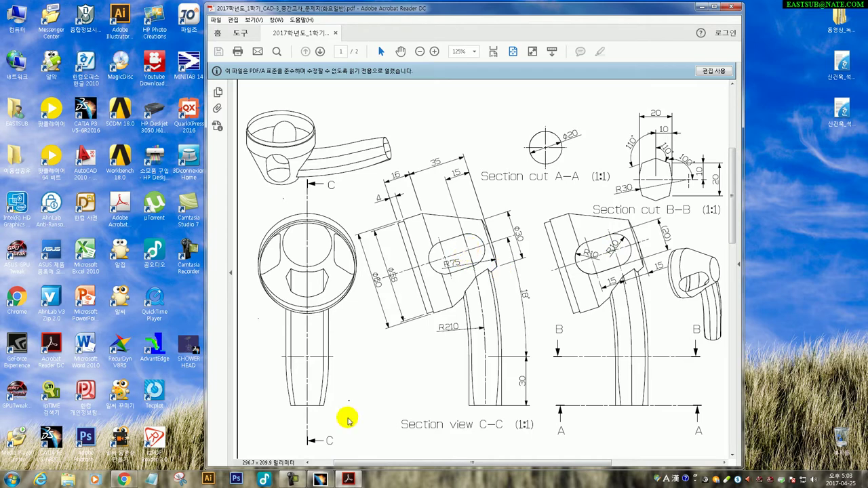
left_click(320, 481)
left_click(465, 246)
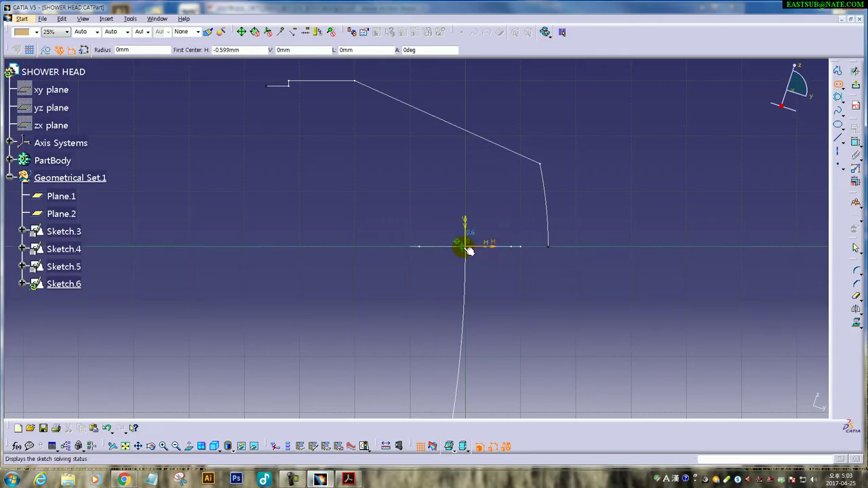
left_click(311, 246)
left_click(324, 309)
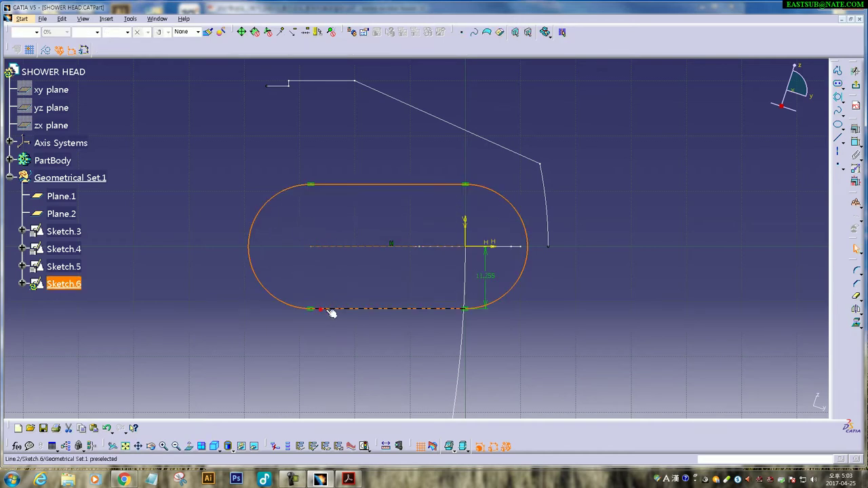
left_click(348, 480)
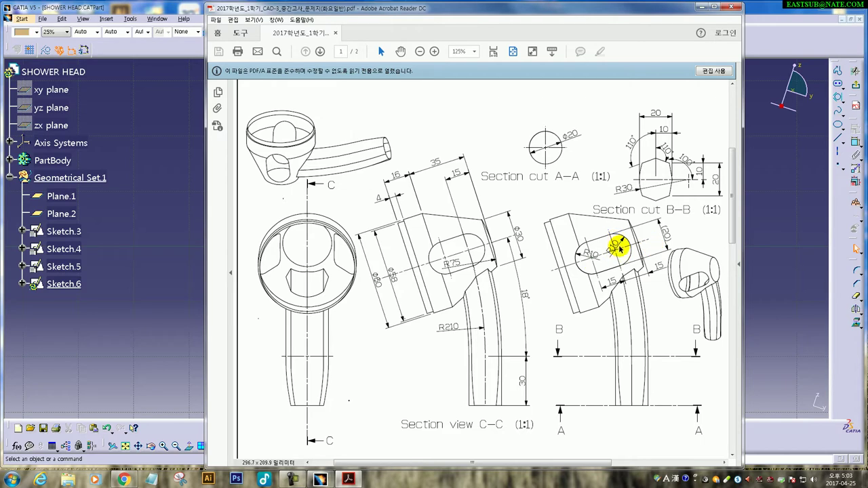
left_click(171, 312)
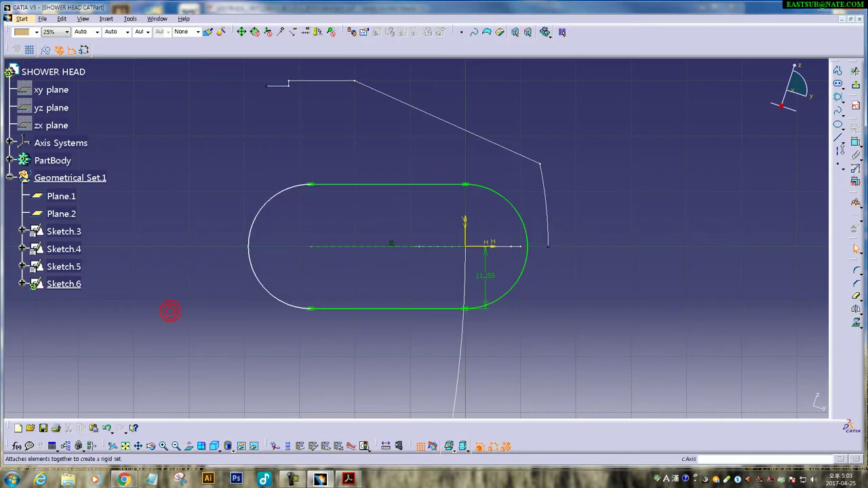
Step: Set the slot's half-width to 10 and its centre distance to 15
double_click(487, 276)
type("10")
key("Return")
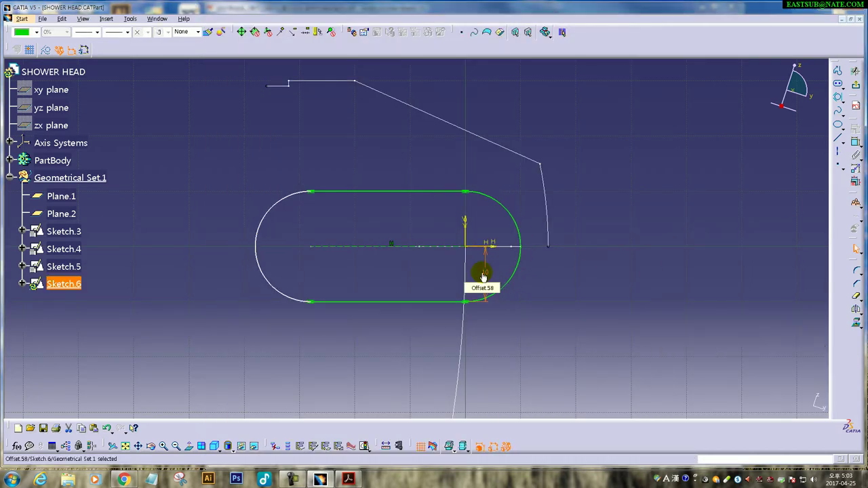
left_click(359, 246)
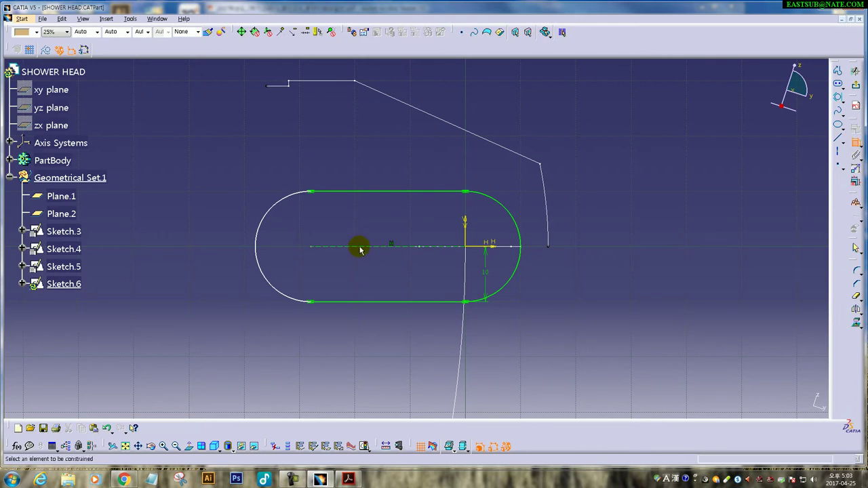
left_click(391, 357)
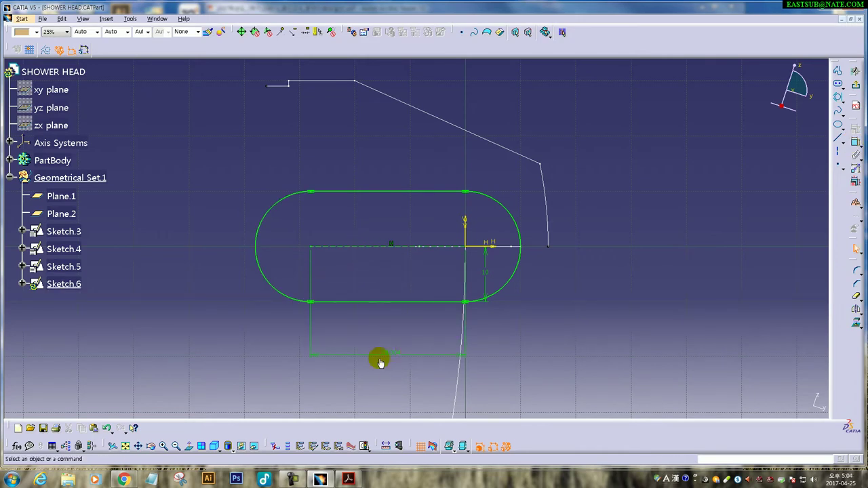
left_click(350, 480)
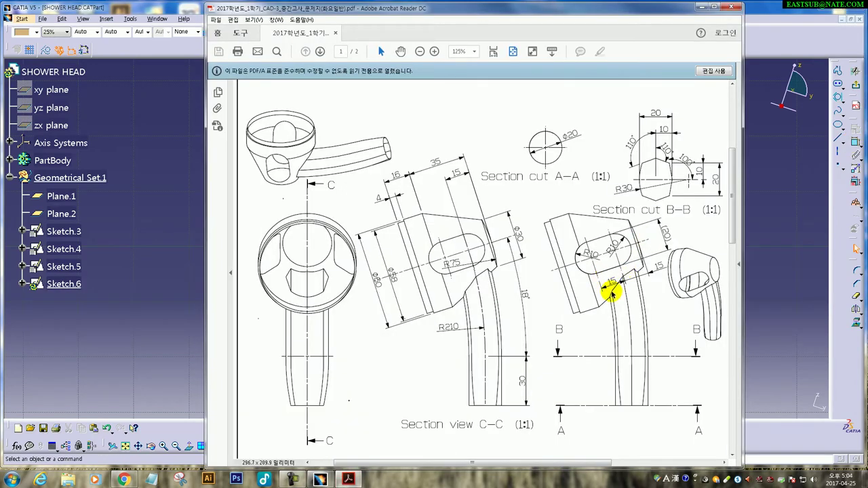
left_click(319, 480)
double_click(391, 353)
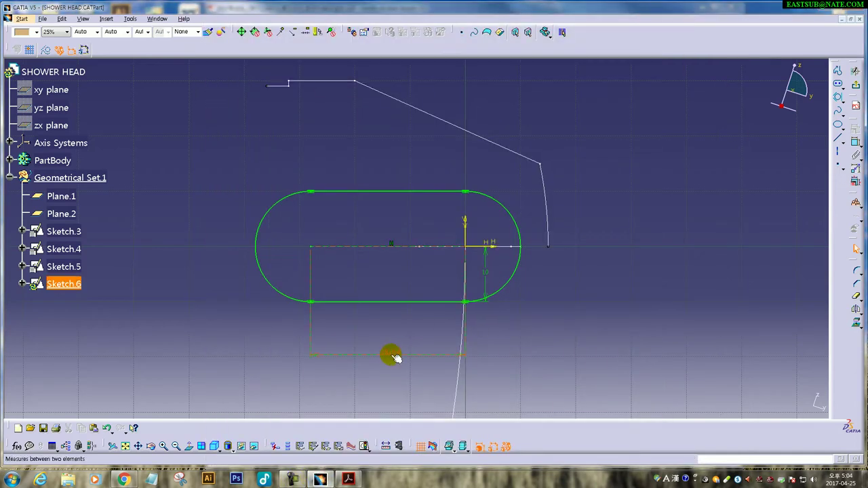
type("5mm")
key("Return")
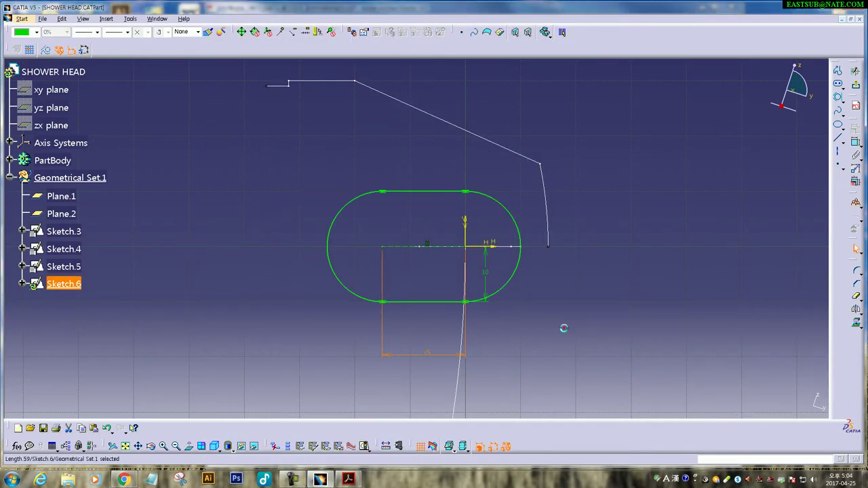
mouse_move(407, 235)
middle_mouse_down()
mouse_move(353, 198)
mouse_move(506, 290)
middle_mouse_up()
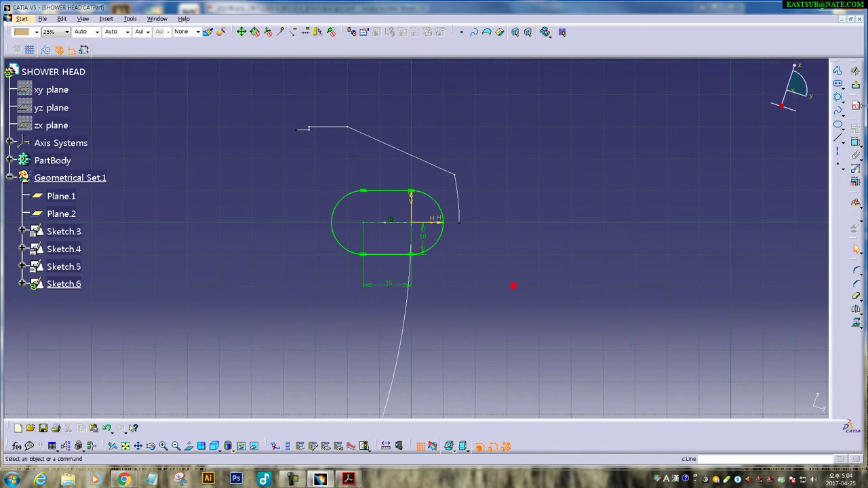
Step: Exit the Sketcher, orbit the wireframe and save the SHOWER HEAD part
left_click(856, 250)
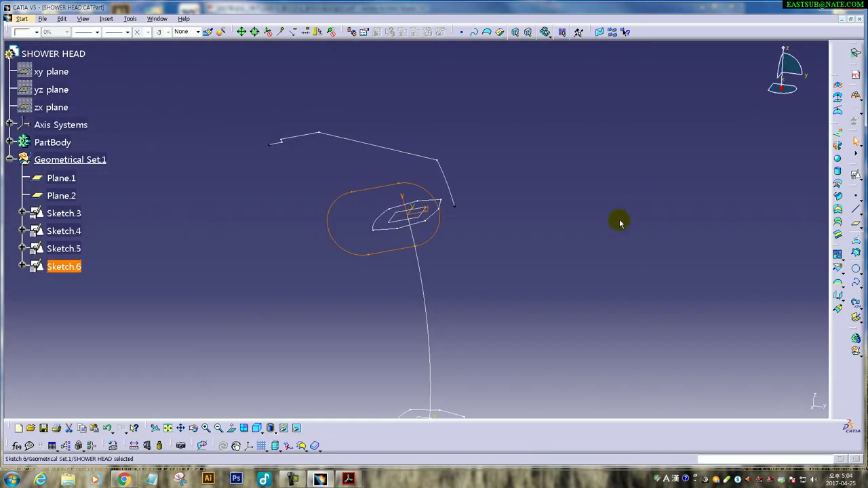
left_click(576, 223)
mouse_move(410, 293)
middle_mouse_down()
mouse_move(420, 228)
mouse_move(469, 316)
mouse_move(497, 251)
mouse_move(491, 240)
middle_mouse_up()
left_click(45, 428)
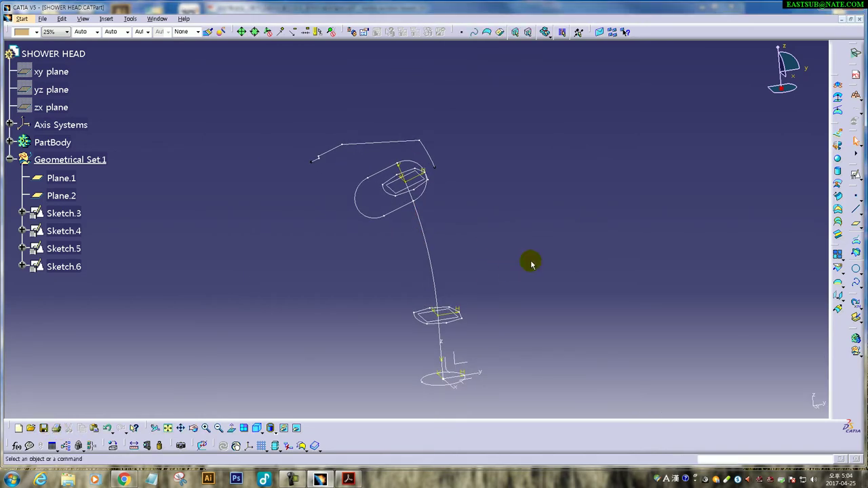
Step: Recentre and pan the view so the bottom circle sits in the middle
mouse_move(481, 207)
middle_mouse_down()
mouse_move(469, 319)
mouse_move(432, 297)
middle_mouse_up()
middle_click(466, 319)
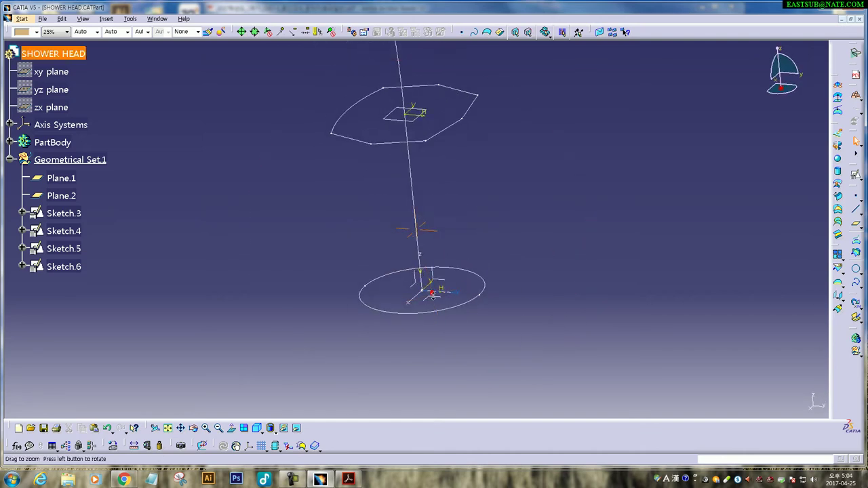
left_click(480, 298)
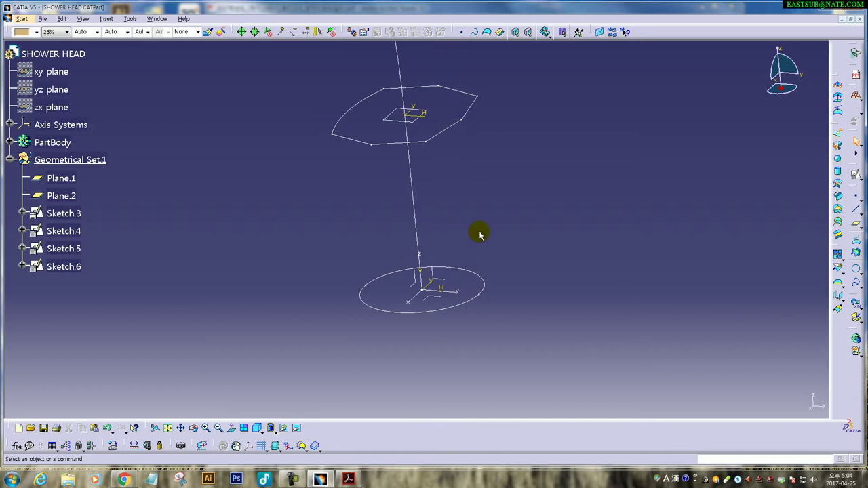
mouse_move(480, 302)
middle_mouse_down()
mouse_move(479, 229)
mouse_move(451, 130)
mouse_move(438, 229)
mouse_move(428, 150)
middle_mouse_up()
mouse_move(531, 359)
middle_mouse_down()
mouse_move(501, 140)
mouse_move(492, 258)
mouse_move(455, 180)
mouse_move(459, 309)
mouse_move(504, 309)
middle_mouse_up()
Step: Create a point tangent to the Sketch.2 circle along the X component direction
left_click(857, 194)
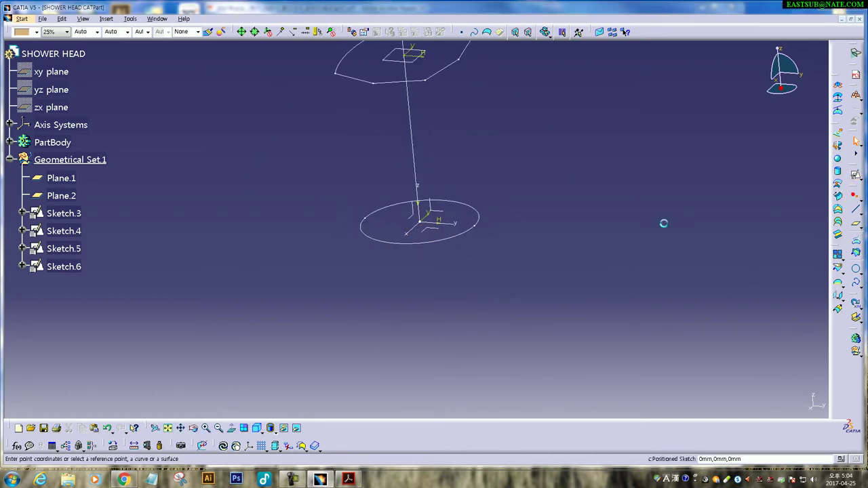
left_click(774, 310)
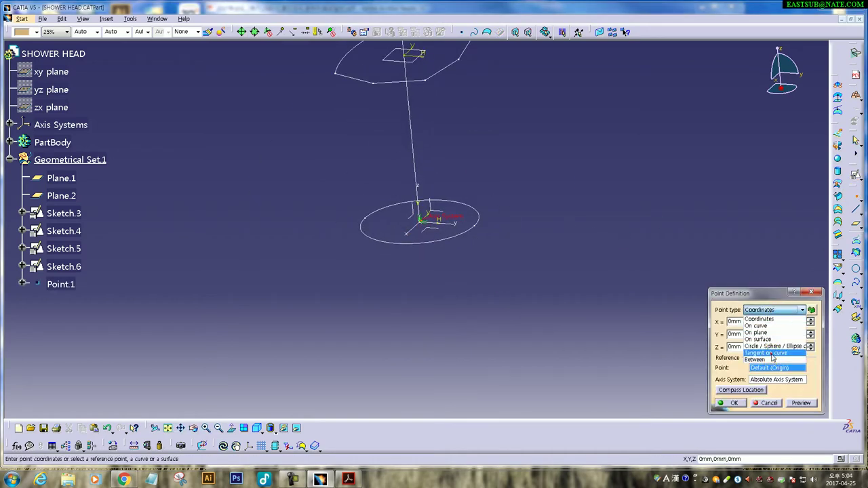
left_click(765, 353)
left_click(459, 239)
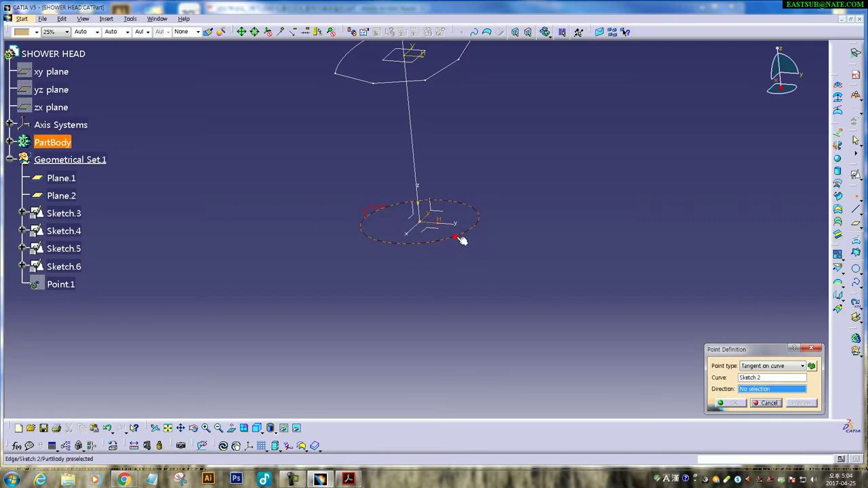
right_click(758, 391)
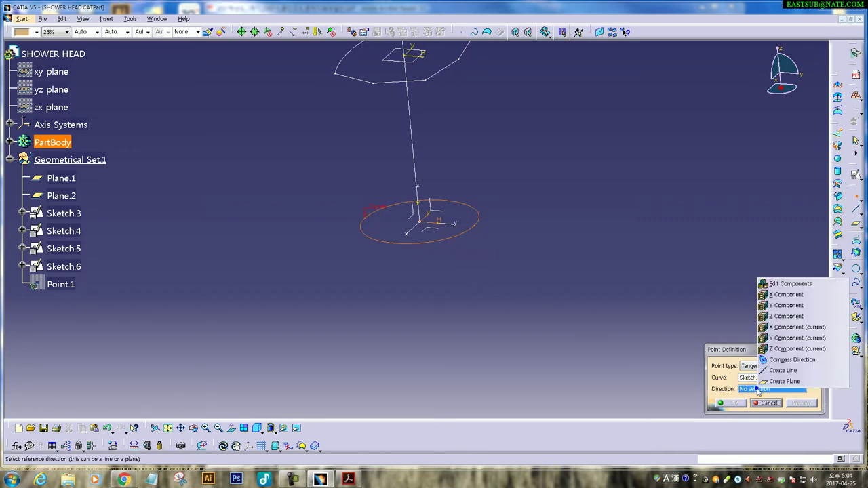
left_click(774, 295)
left_click(741, 402)
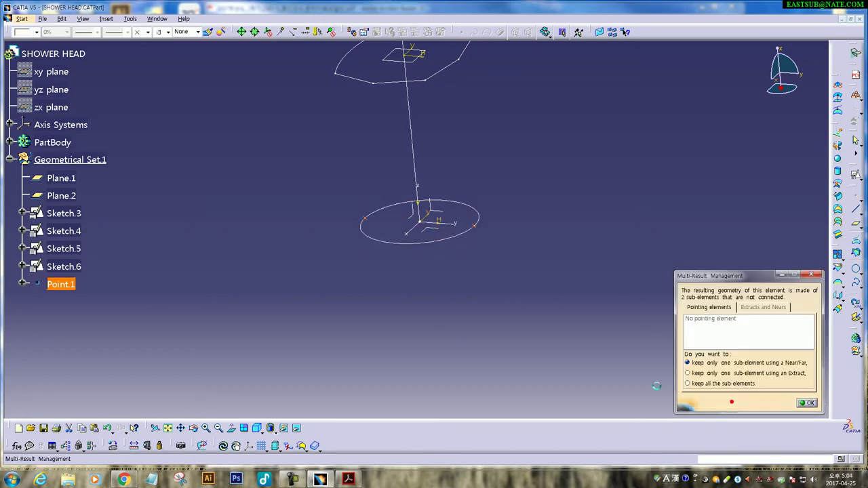
Step: Keep one of the tangent points as Extract.1
left_click(808, 405)
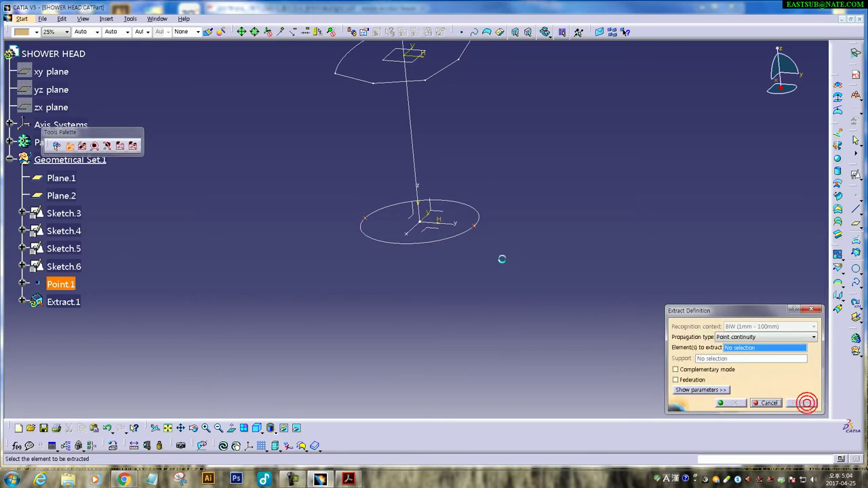
left_click(478, 228)
left_click(733, 403)
mouse_move(595, 305)
middle_mouse_down()
mouse_move(494, 244)
mouse_move(512, 288)
middle_mouse_up()
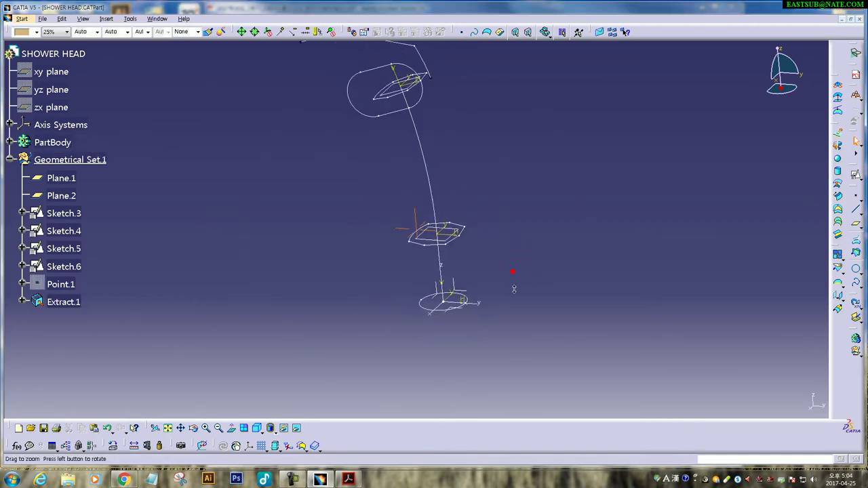
Step: Save the SHOWER HEAD part
left_click(44, 428)
left_click(558, 306)
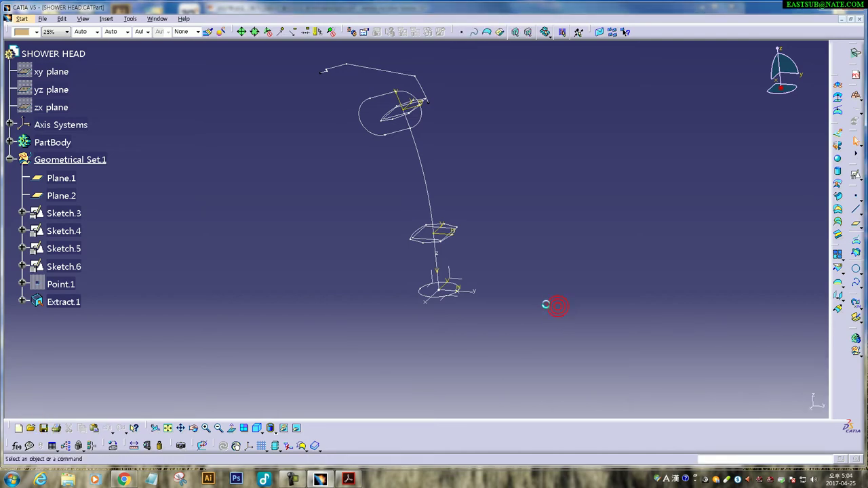
left_click(840, 196)
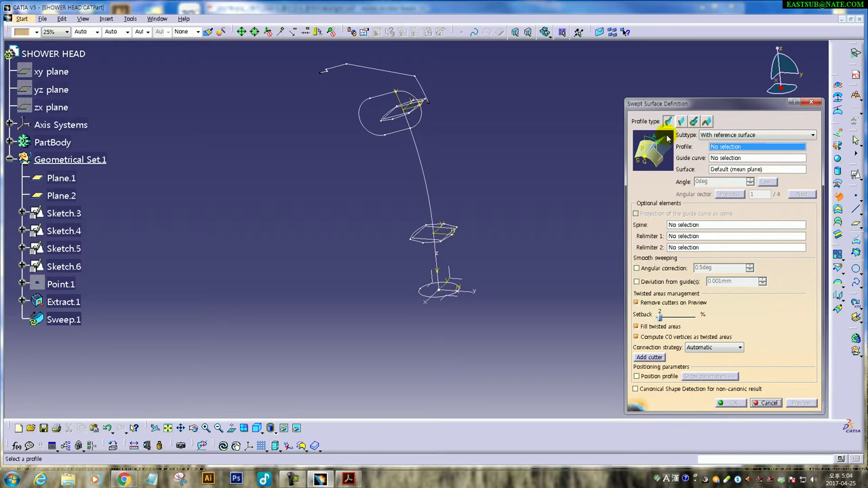
left_click(768, 402)
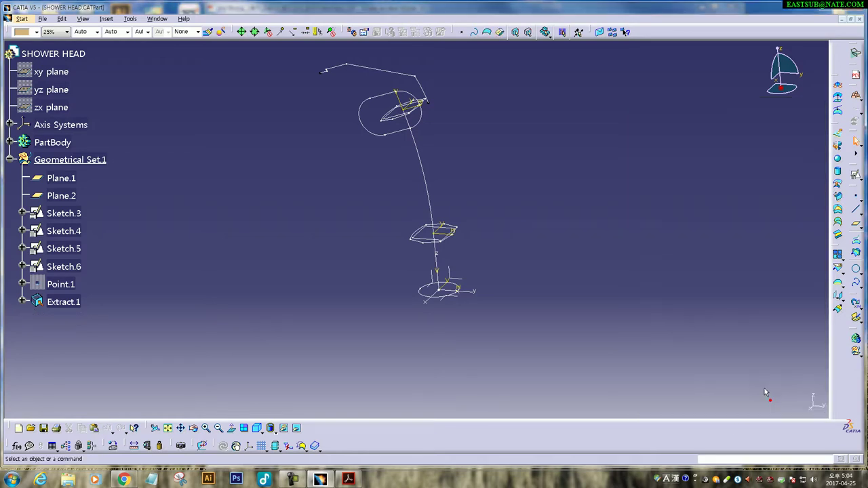
Step: Loft a multi-sections surface through Sketch.2 (closing point Extract.1), Sketch.3 and Sketch.4
left_click(838, 221)
left_click_drag(702, 221, 568, 135)
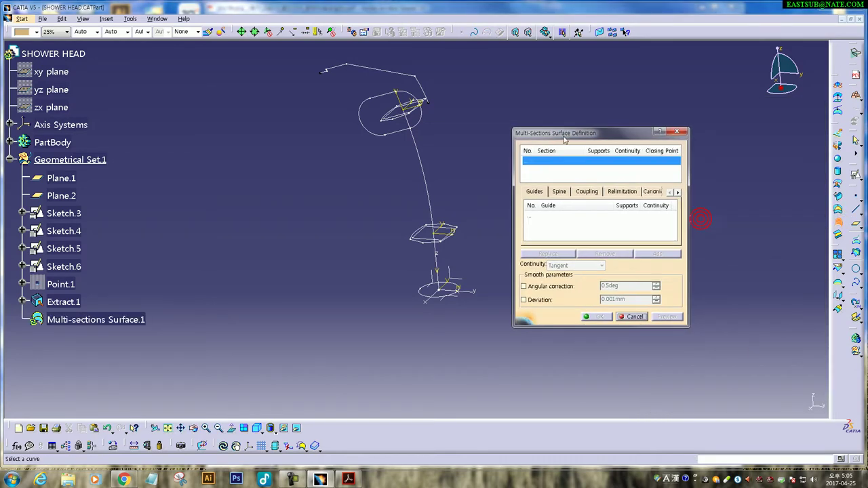
mouse_move(409, 310)
middle_mouse_down()
mouse_move(372, 260)
mouse_move(429, 339)
middle_mouse_up()
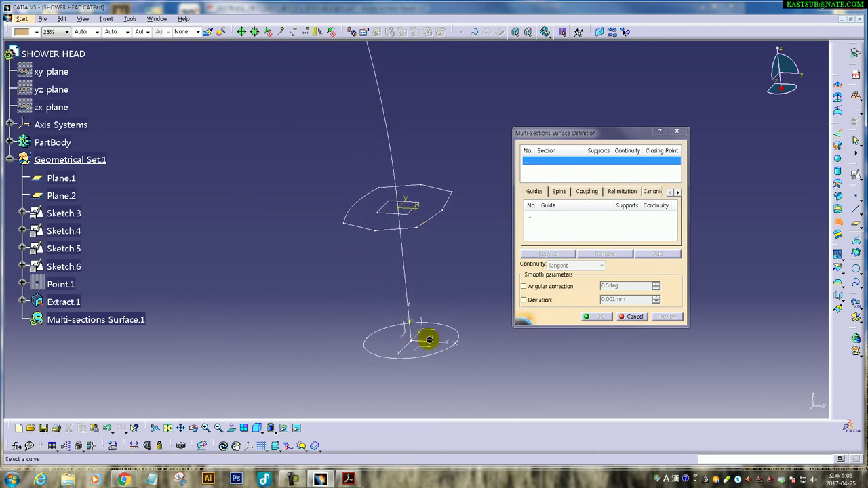
left_click(438, 358)
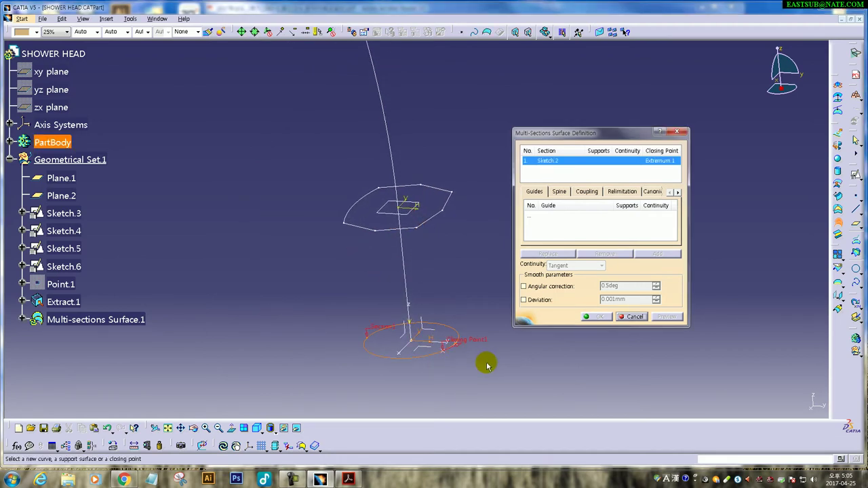
middle_click_drag(487, 365, 358, 304, "ctrl")
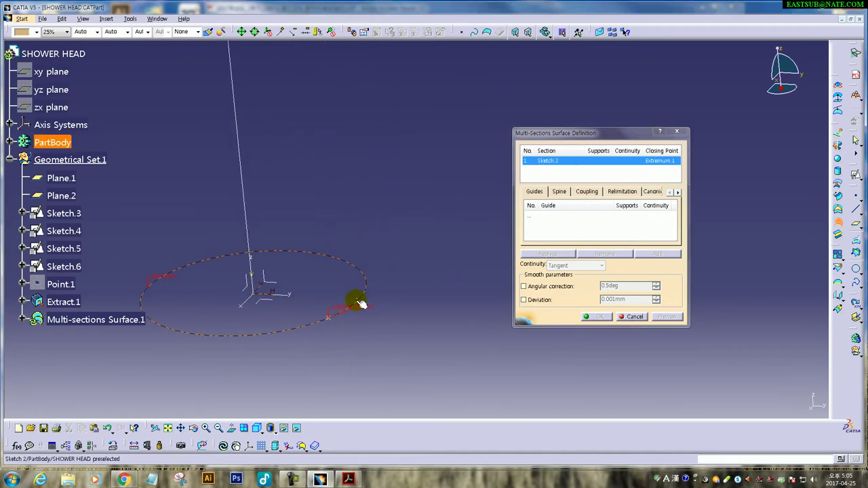
left_click(358, 303)
mouse_move(360, 291)
middle_mouse_down("ctrl")
mouse_move(378, 183)
mouse_move(387, 228)
middle_mouse_up("ctrl")
left_click(390, 229)
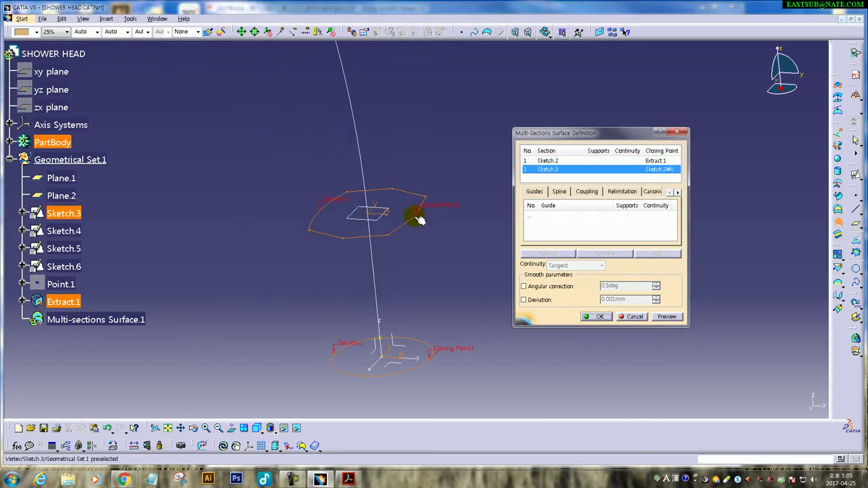
mouse_move(380, 116)
middle_mouse_down()
mouse_move(380, 287)
mouse_move(386, 217)
mouse_move(382, 246)
mouse_move(393, 301)
mouse_move(393, 215)
middle_mouse_up()
left_click(379, 252)
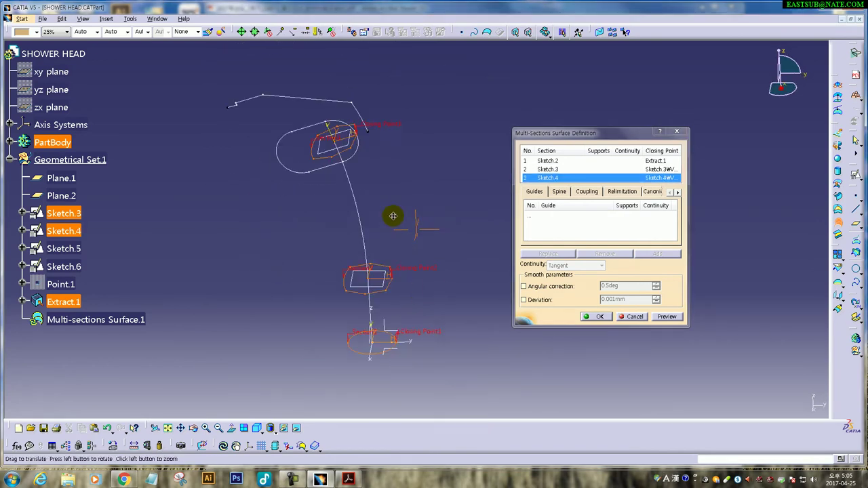
Step: Preview the loft, set Sketch.1 as its spine, and preview the handle again
left_click(662, 317)
mouse_move(420, 280)
middle_mouse_down()
mouse_move(363, 284)
mouse_move(346, 257)
middle_mouse_up()
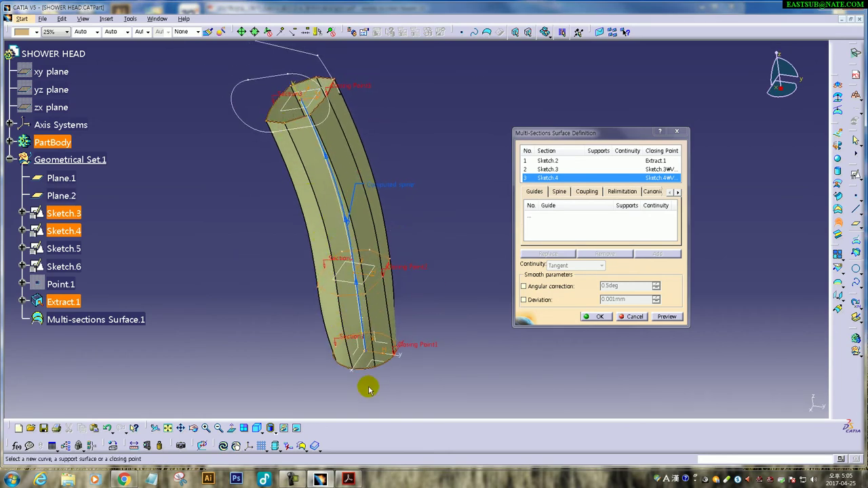
mouse_move(369, 389)
middle_mouse_down()
mouse_move(411, 275)
mouse_move(421, 279)
mouse_move(364, 314)
mouse_move(310, 107)
middle_mouse_up()
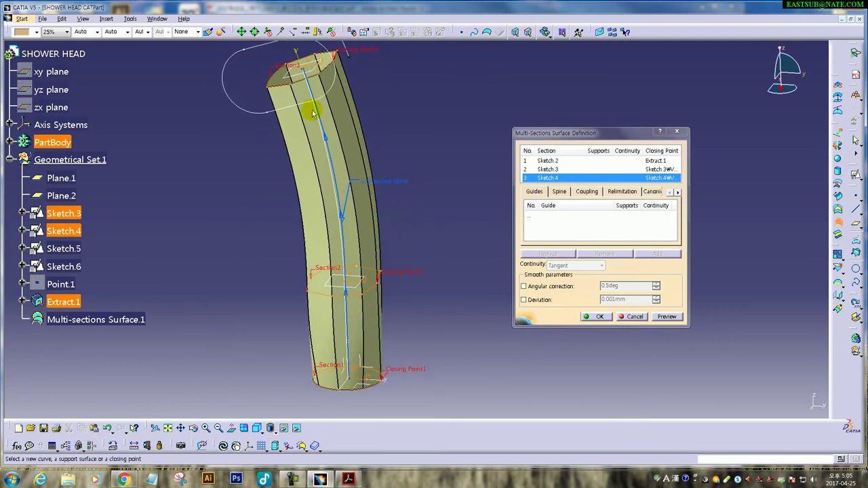
left_click(559, 191)
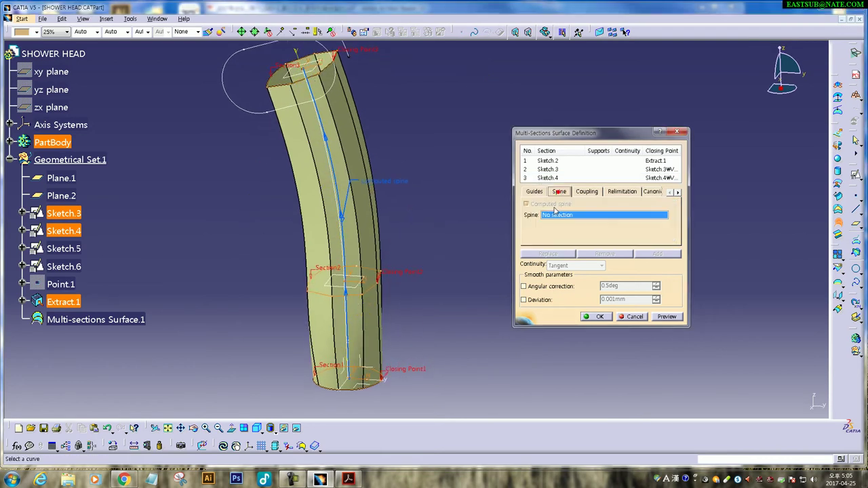
left_click(335, 196)
left_click(661, 316)
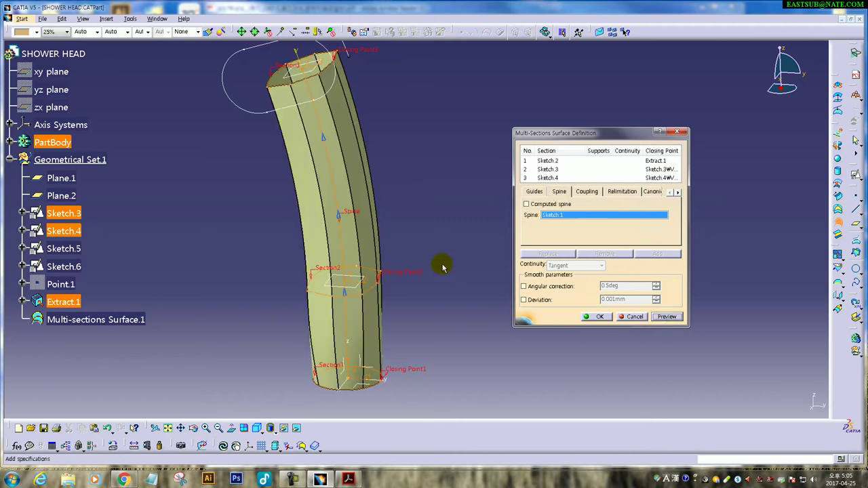
mouse_move(375, 157)
middle_mouse_down()
mouse_move(416, 216)
mouse_move(437, 223)
middle_mouse_up()
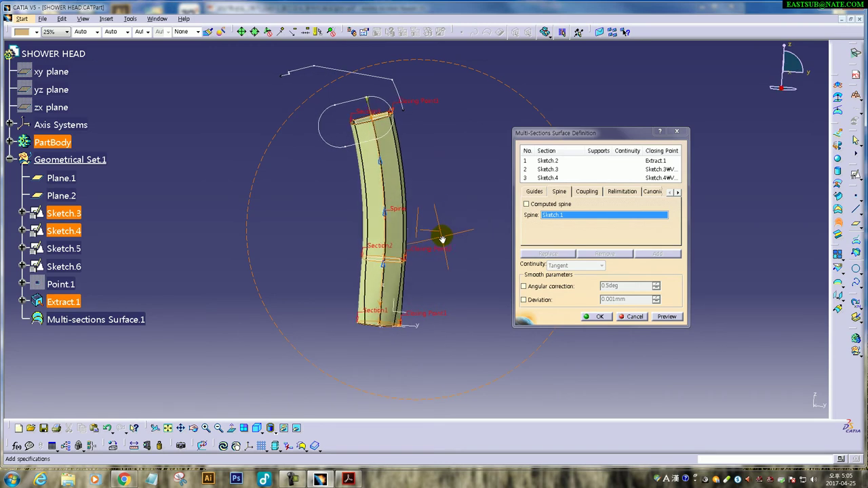
mouse_move(437, 223)
middle_mouse_down()
mouse_move(233, 228)
mouse_move(411, 249)
middle_mouse_up()
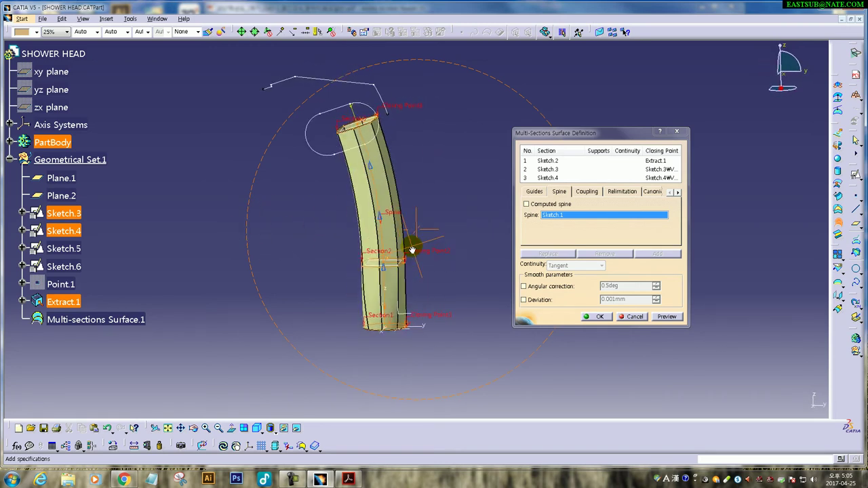
Step: Finish Multi-sections Surface.1, turn the model to inspect it, then bring up the reference drawing PDF
left_click(600, 317)
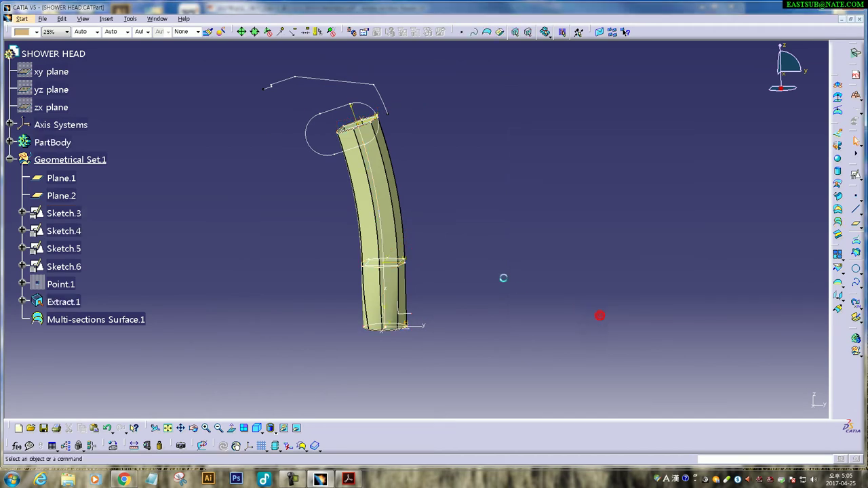
mouse_move(488, 210)
middle_mouse_down()
mouse_move(285, 244)
mouse_move(441, 251)
mouse_move(436, 258)
mouse_move(449, 248)
middle_mouse_up()
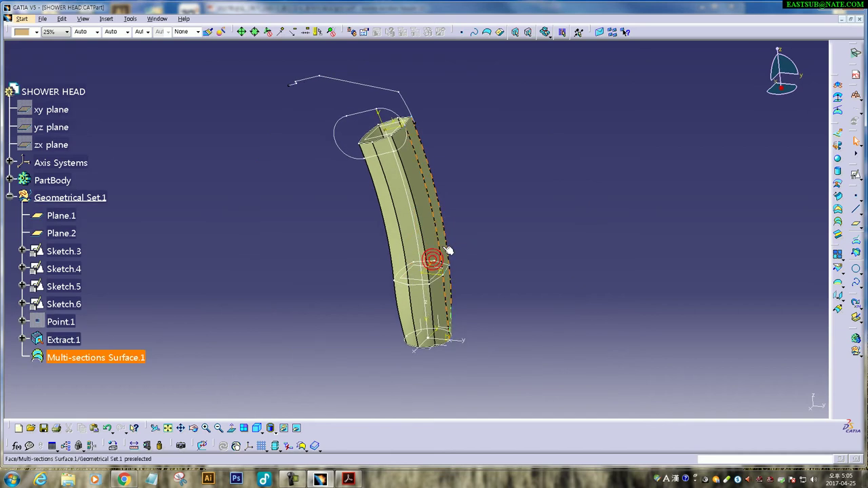
key("shift+Right")
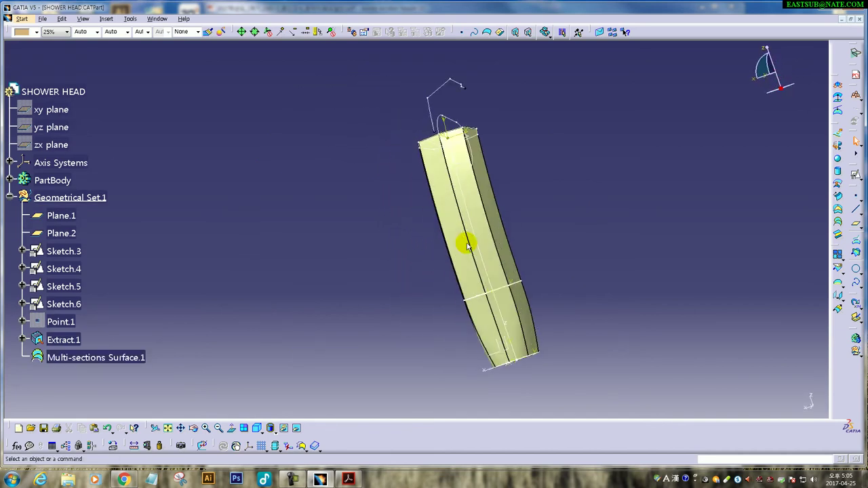
key("shift+Right")
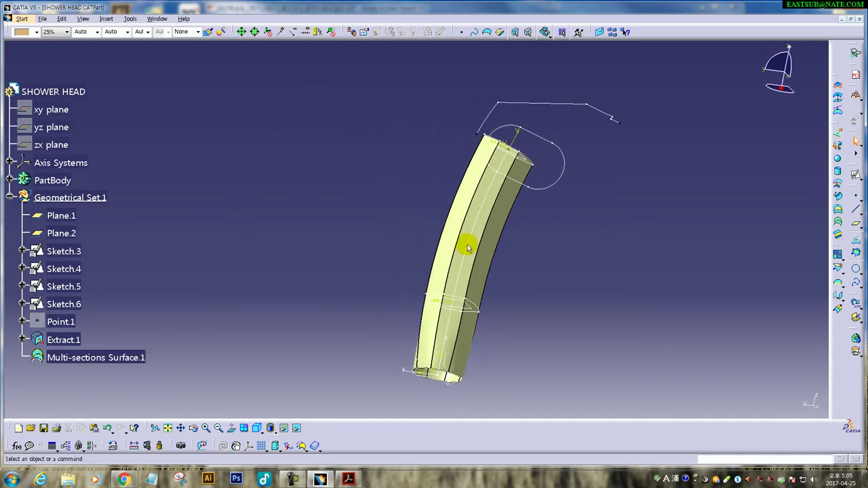
key("shift+Right")
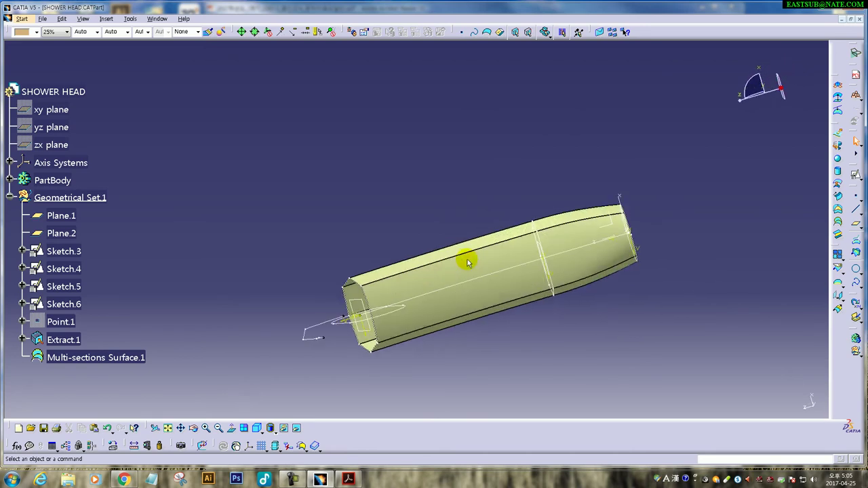
key("shift+Right")
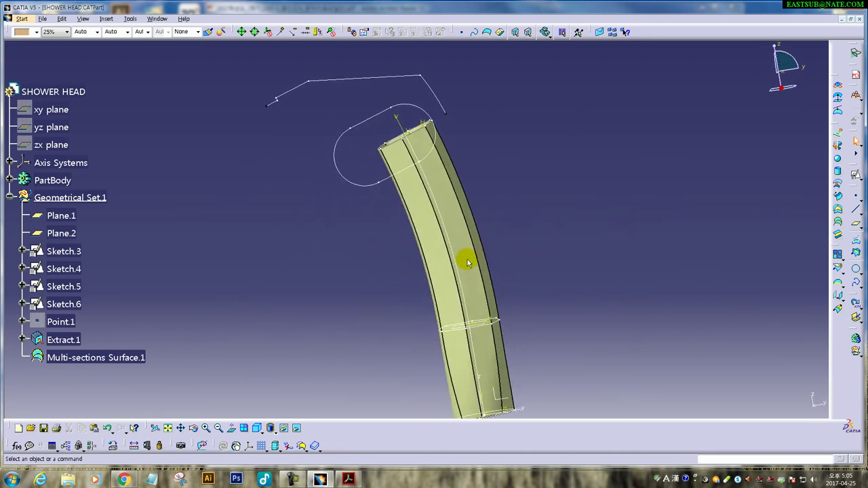
key("shift+Right")
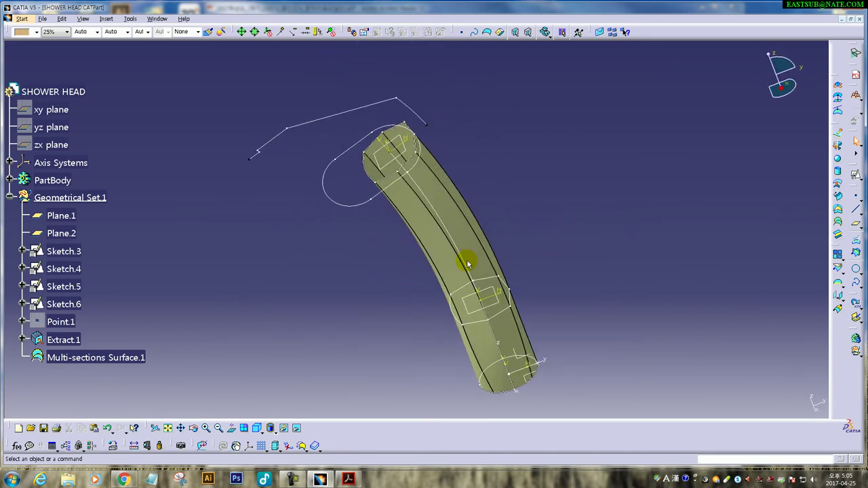
key("shift+Right")
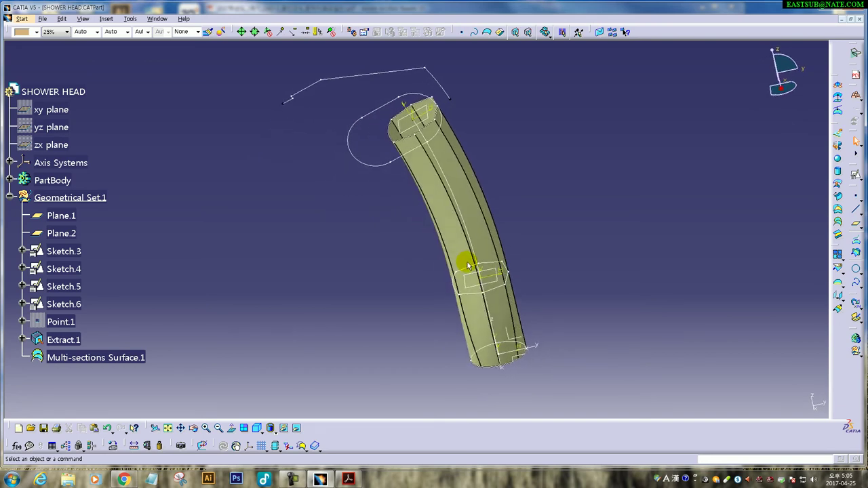
mouse_move(519, 271)
middle_mouse_down()
mouse_move(412, 275)
mouse_move(511, 274)
middle_mouse_up()
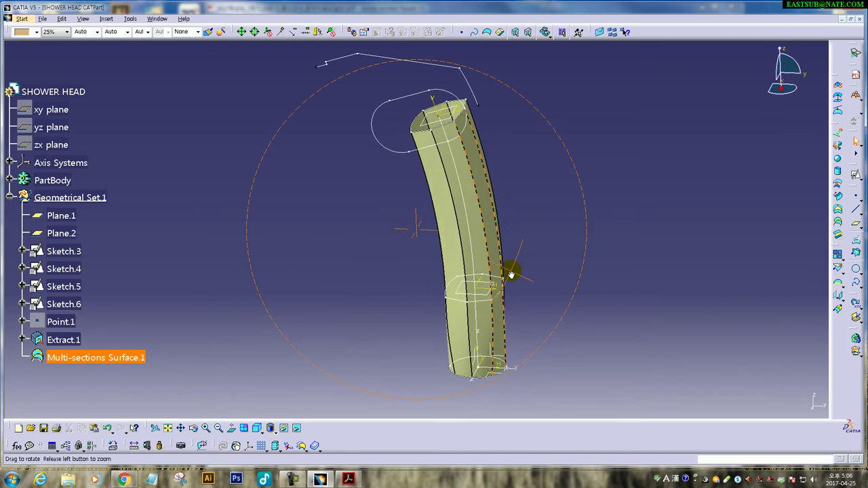
left_click(348, 480)
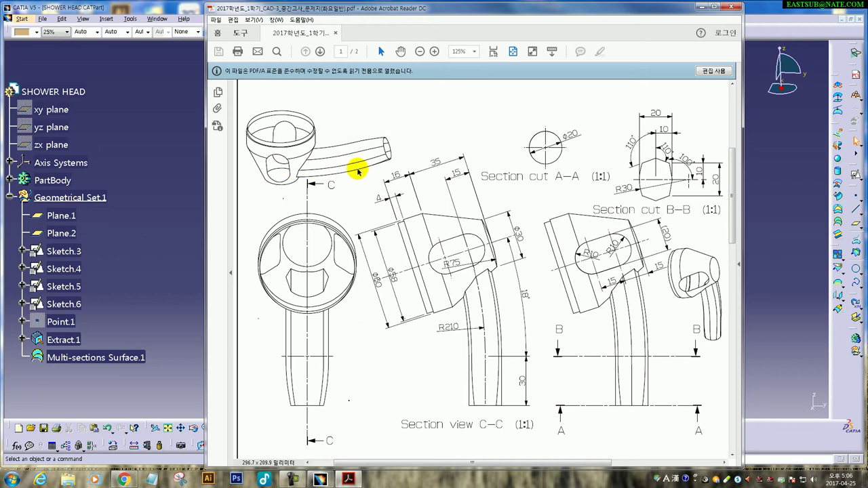
Step: Switch back to CATIA and zoom in on the top of the lofted handle
left_click(176, 365)
mouse_move(174, 360)
middle_mouse_down()
mouse_move(498, 250)
mouse_move(480, 251)
mouse_move(422, 310)
middle_mouse_up()
middle_click_drag(406, 251, 583, 218, "ctrl")
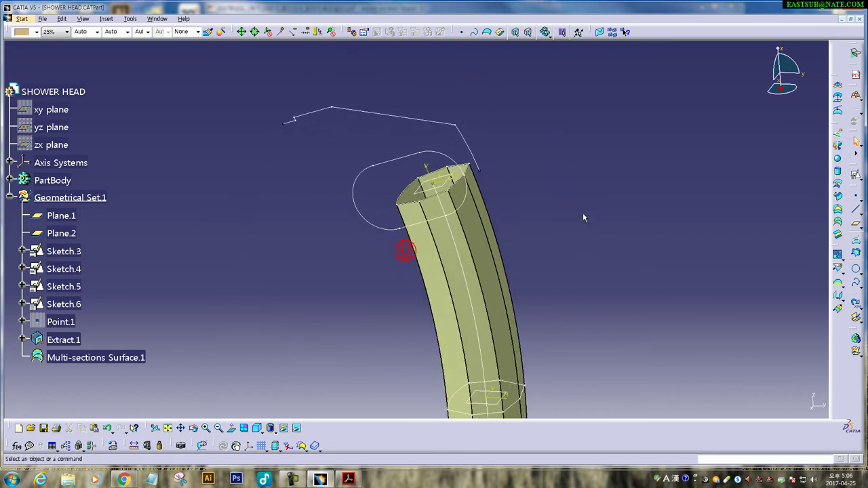
Step: Revolve Sketch.5 a full 360° into the head surface Revolute.1
left_click_drag(708, 150, 563, 156)
left_click(586, 160)
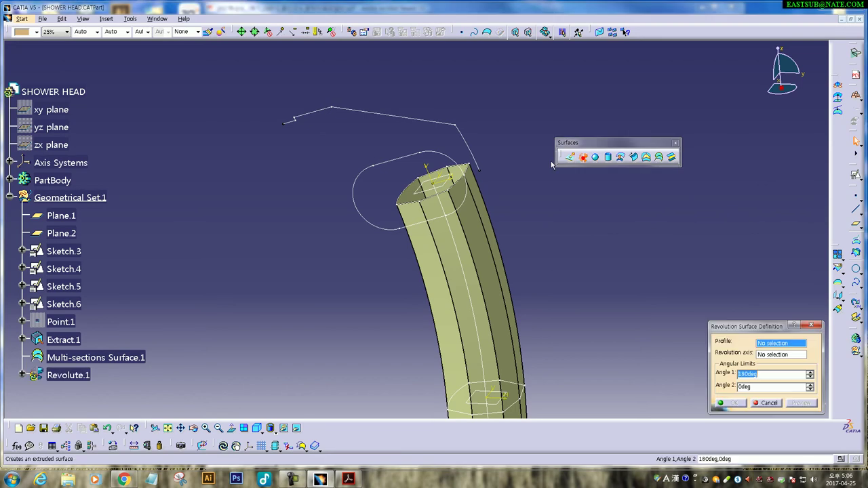
left_click(389, 120)
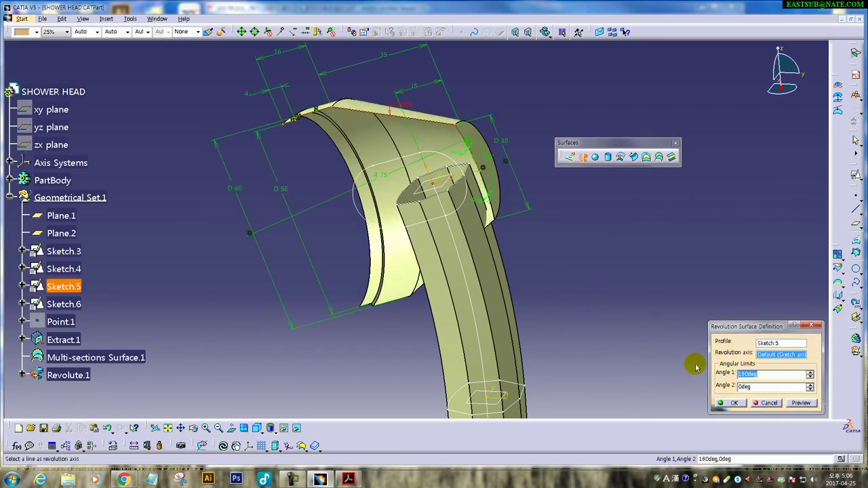
type("360")
left_click(655, 324)
left_click(732, 405)
mouse_move(345, 265)
middle_mouse_down()
mouse_move(437, 251)
mouse_move(523, 194)
mouse_move(495, 213)
mouse_move(310, 155)
mouse_move(377, 231)
mouse_move(457, 155)
mouse_move(405, 134)
middle_mouse_up()
Step: Extrude Sketch.6 with mirrored extent, 31 mm both ways, as the slot surface Extrude.1
left_click(574, 158)
left_click(333, 209)
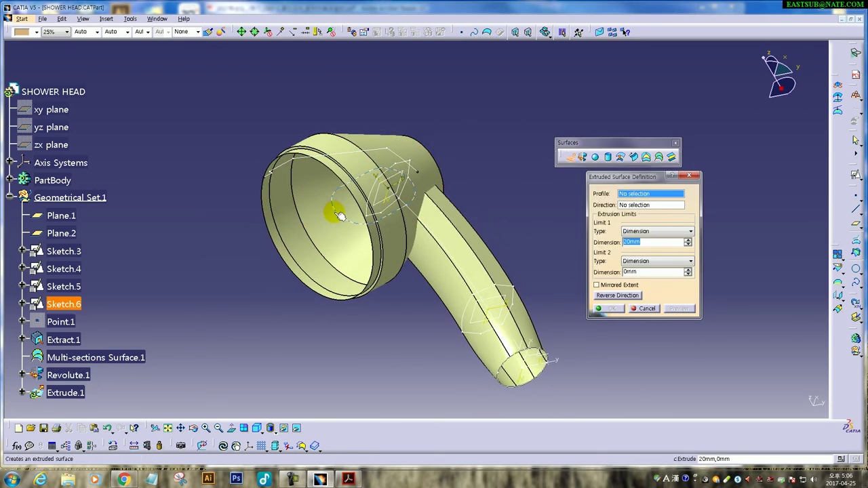
mouse_move(333, 209)
middle_mouse_down()
mouse_move(419, 230)
mouse_move(478, 155)
middle_mouse_up()
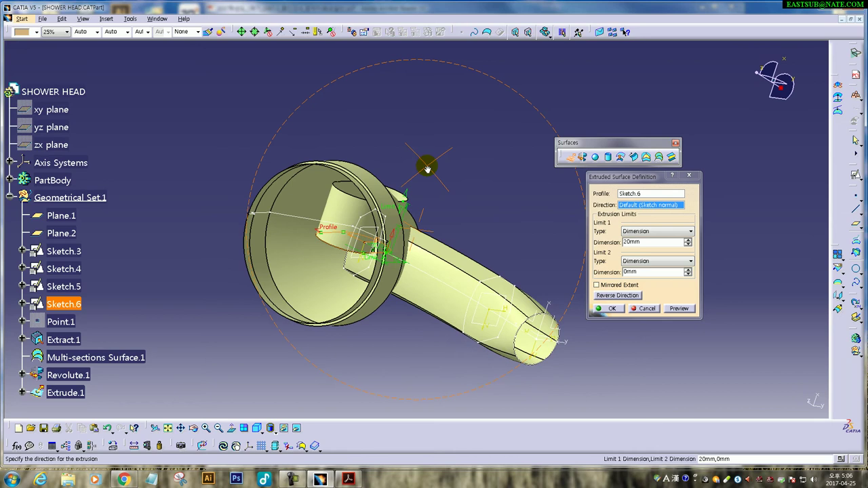
left_click(597, 284)
left_click_drag(395, 209, 420, 153)
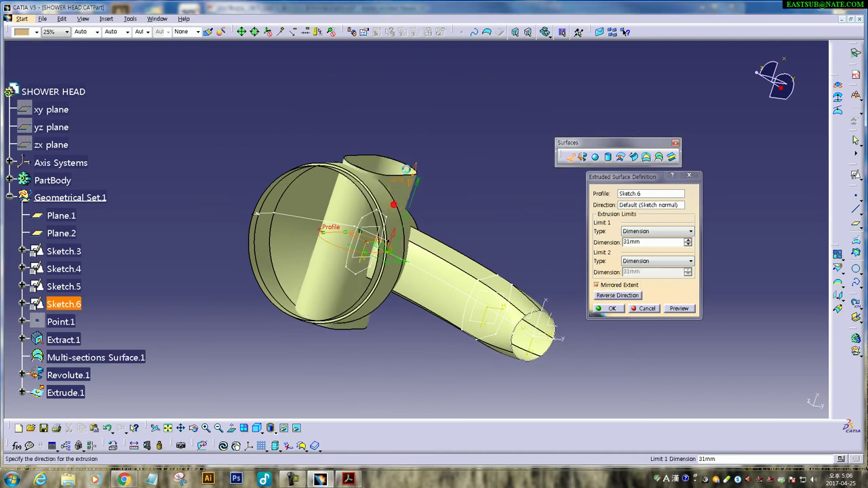
left_click(609, 309)
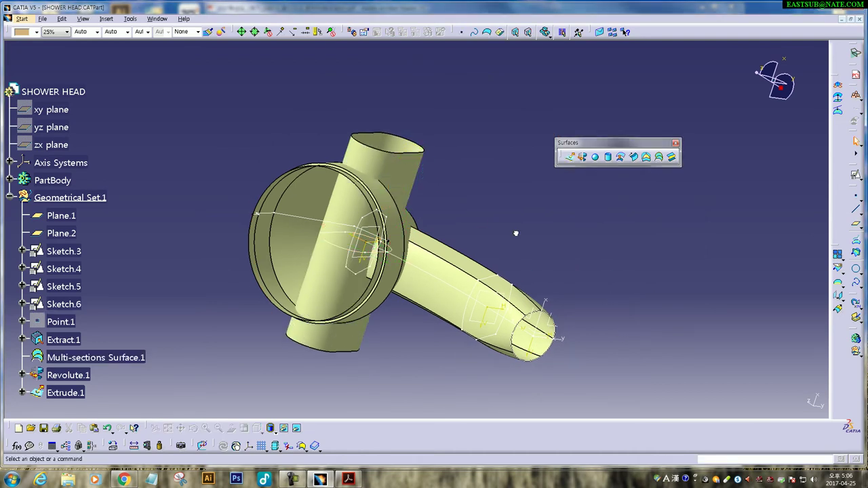
middle_click_drag(516, 233, 422, 293)
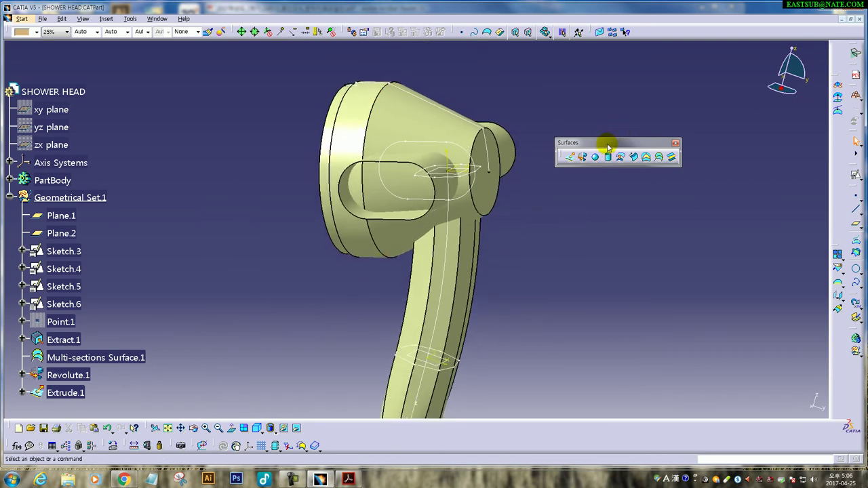
Step: Trim Multi-sections Surface.1 and Revolute.1 against each other to create Trim.1
double_click(608, 146)
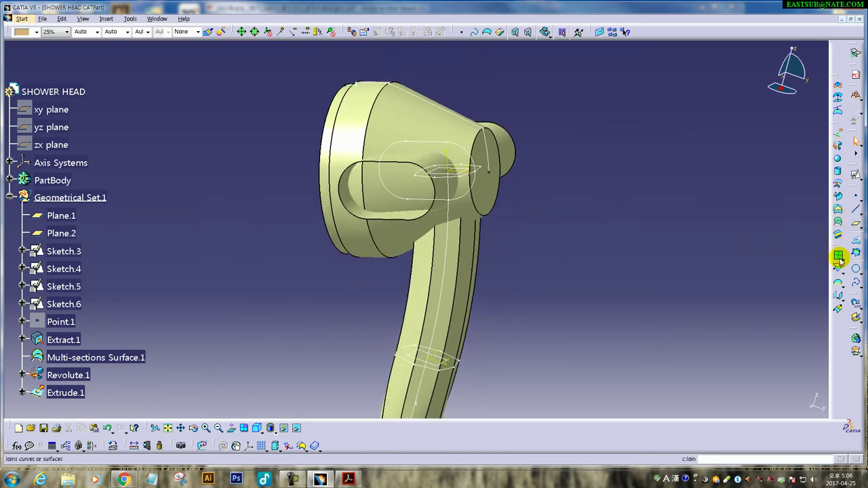
mouse_move(835, 249)
left_mouse_down()
mouse_move(578, 197)
mouse_move(561, 151)
left_mouse_up()
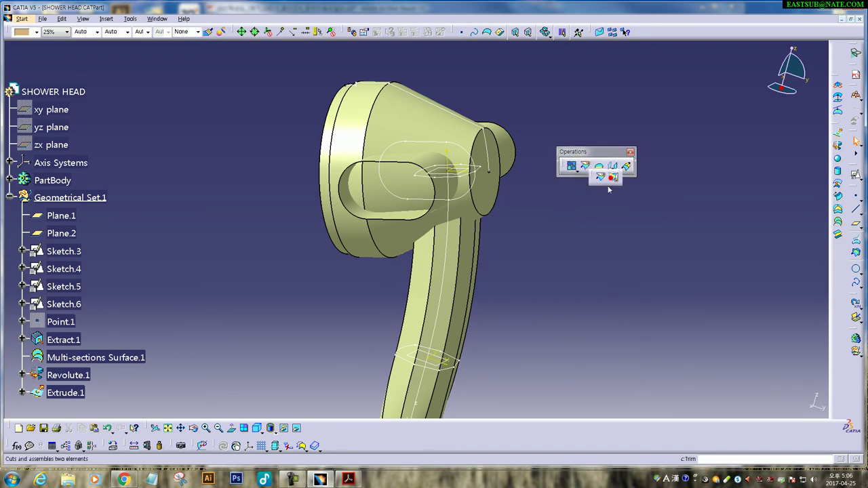
left_click(612, 179)
middle_click_drag(262, 215, 363, 217)
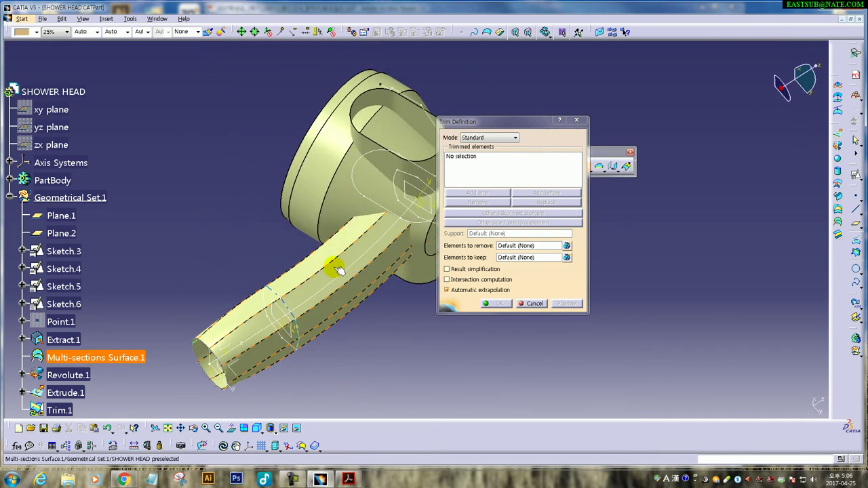
left_click(338, 270)
left_click(337, 207)
left_click(497, 302)
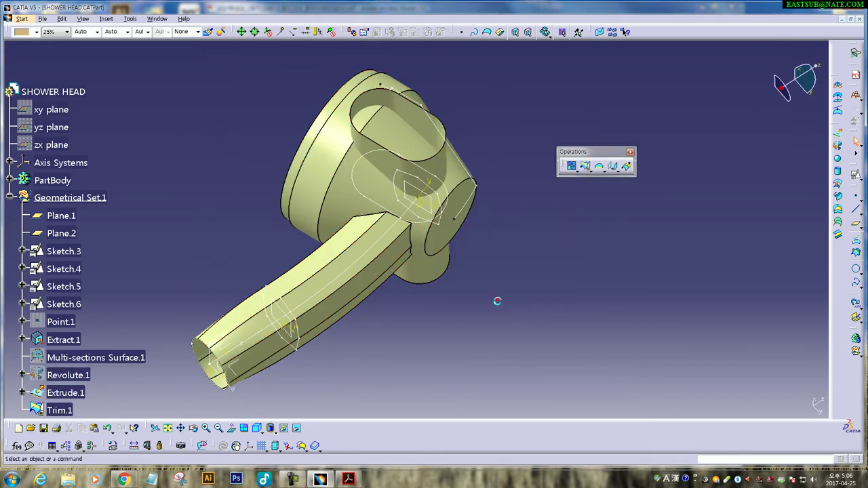
mouse_move(386, 227)
middle_mouse_down()
mouse_move(305, 184)
mouse_move(473, 314)
mouse_move(450, 274)
mouse_move(420, 140)
mouse_move(362, 167)
mouse_move(423, 347)
mouse_move(484, 310)
mouse_move(416, 246)
mouse_move(517, 234)
middle_mouse_up()
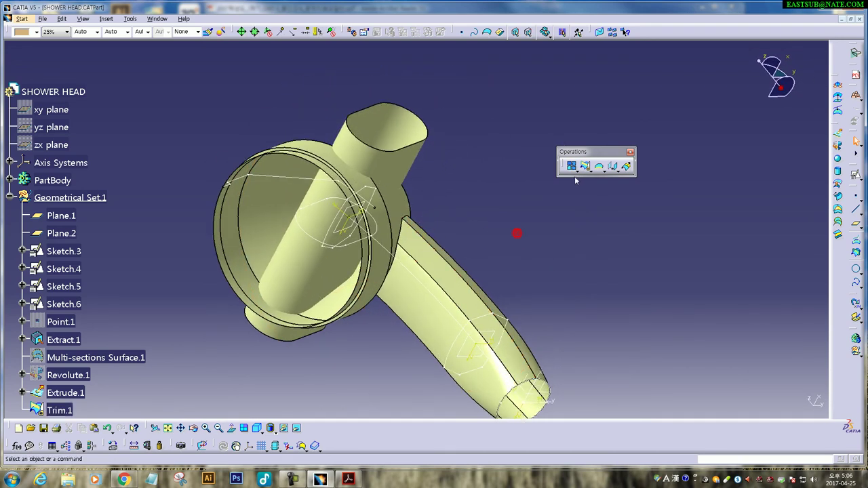
Step: Split Trim.1 with Extrude.1 to cut the slot opening
left_click(601, 177)
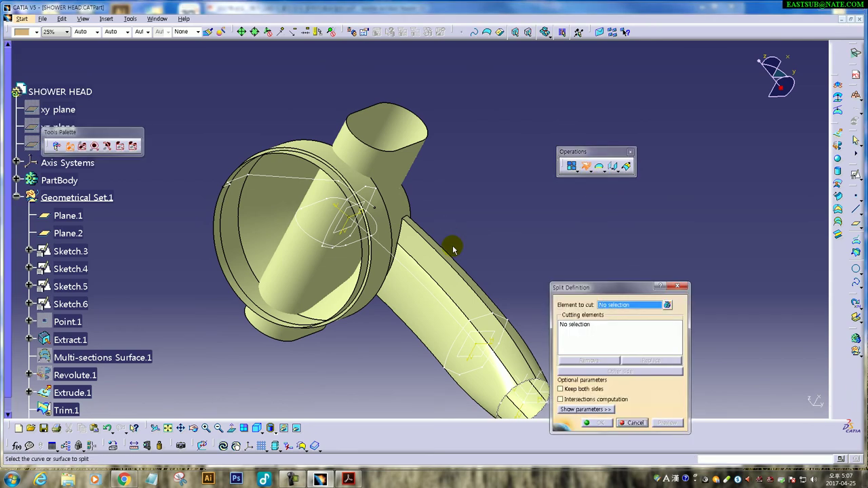
middle_click_drag(475, 246, 420, 216)
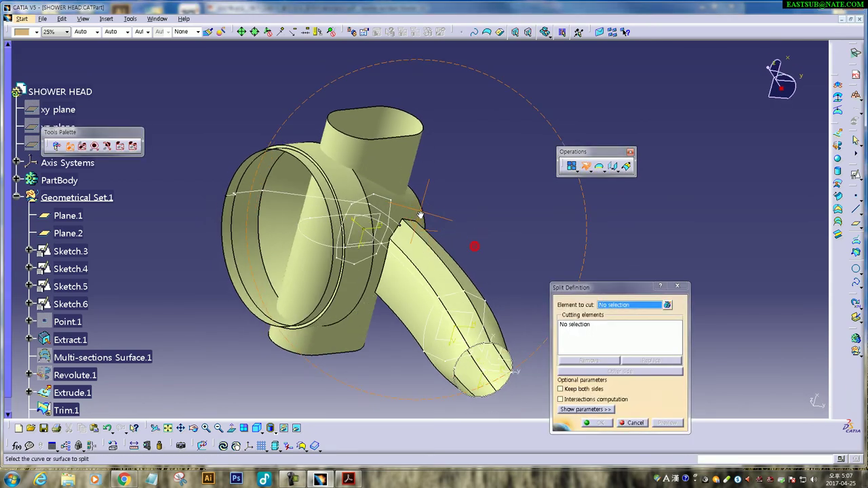
left_click(356, 288)
left_click(309, 279)
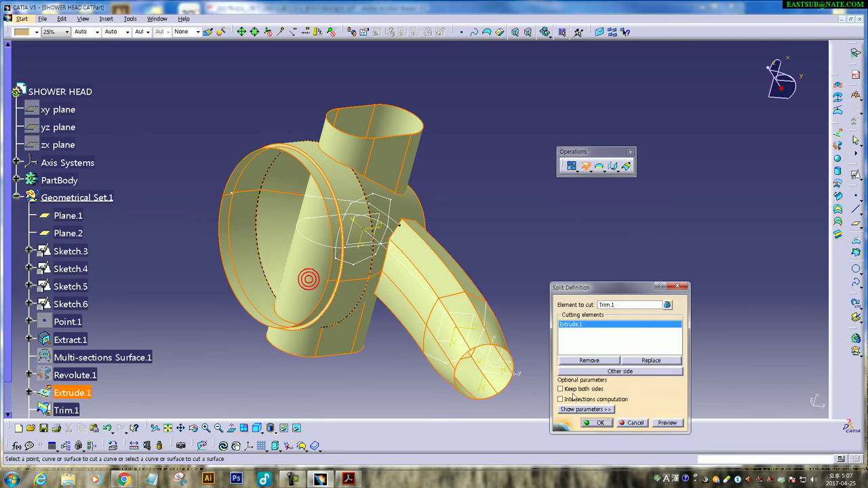
left_click(600, 423)
Step: Hide the Extrude.1 surface
right_click(368, 149)
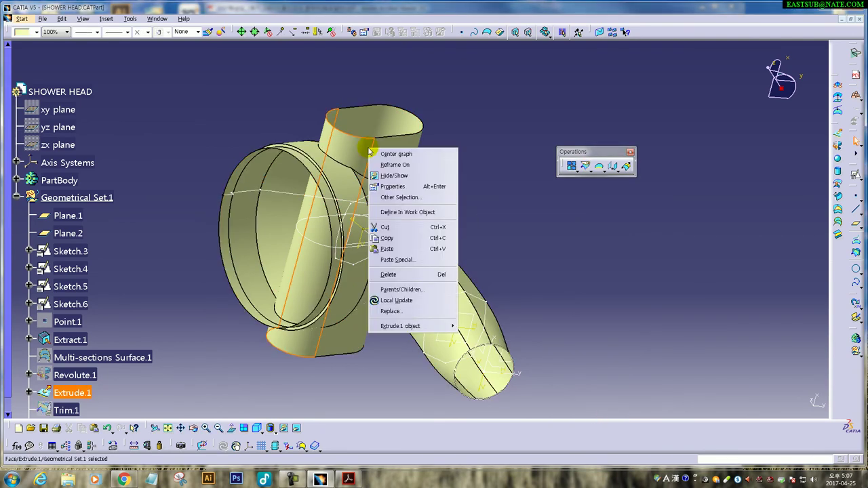
left_click(407, 178)
mouse_move(475, 141)
middle_mouse_down()
mouse_move(381, 326)
mouse_move(357, 351)
mouse_move(319, 364)
mouse_move(357, 165)
middle_mouse_up()
Step: Hide all sketches and all planes via Tools > Hide, then orbit to check the surface
left_click(136, 21)
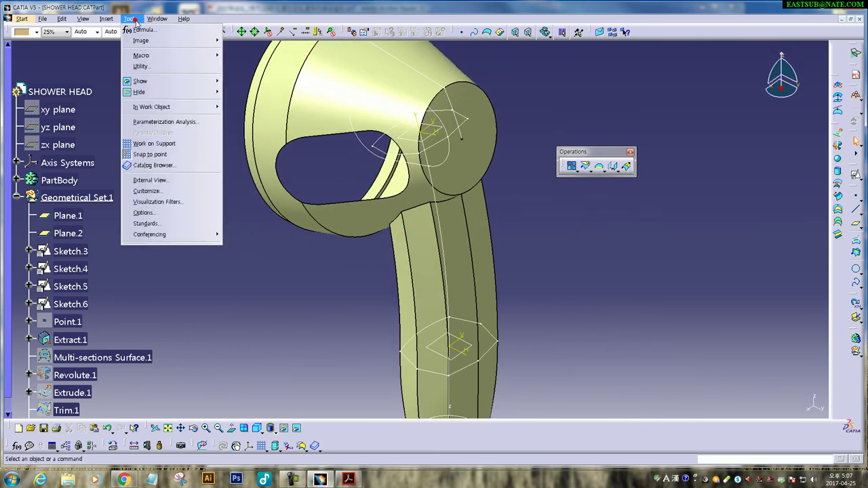
left_click(151, 97)
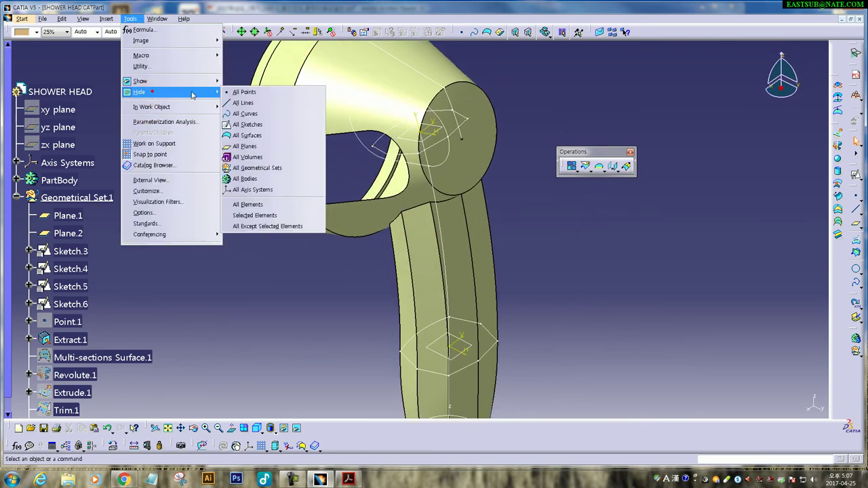
left_click(258, 127)
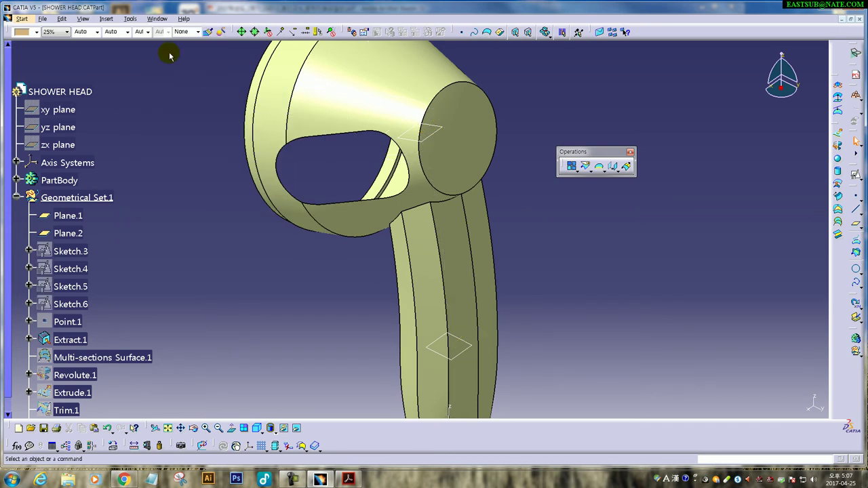
left_click(132, 19)
mouse_move(140, 91)
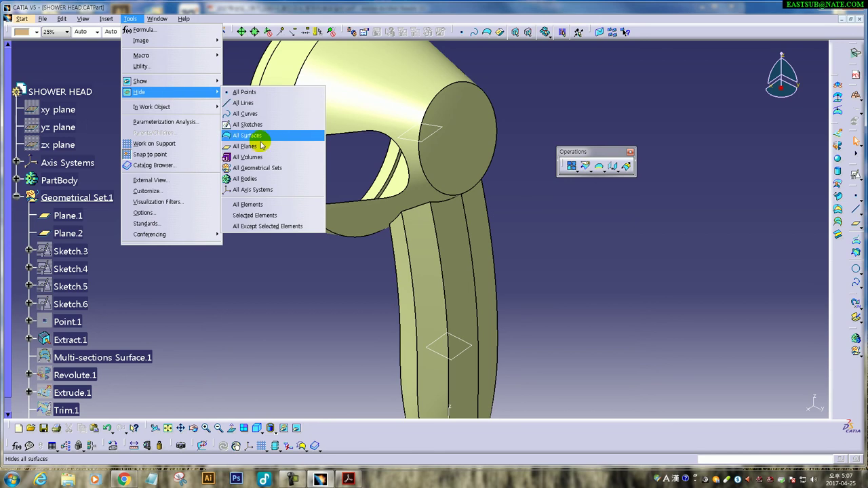
left_click(261, 146)
middle_click_drag(371, 324, 462, 205)
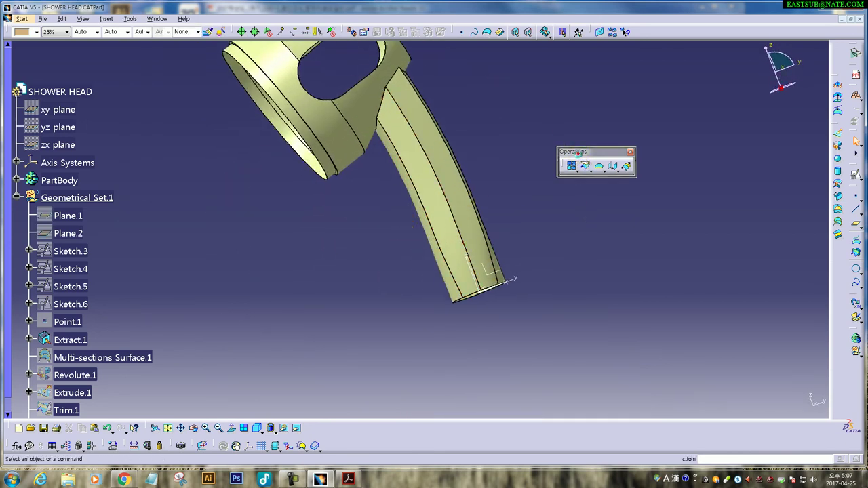
mouse_move(532, 156)
middle_mouse_down()
mouse_move(462, 206)
mouse_move(487, 196)
mouse_move(378, 333)
mouse_move(337, 314)
mouse_move(398, 311)
mouse_move(412, 301)
mouse_move(372, 325)
middle_mouse_up()
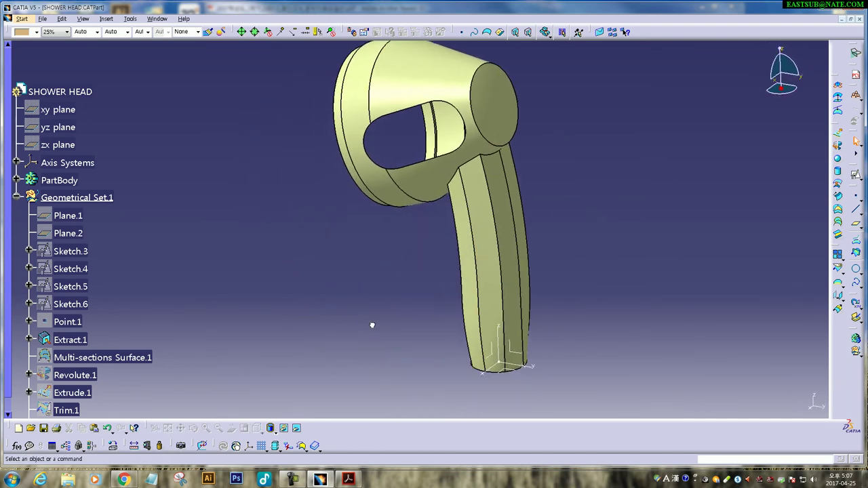
Step: Save the SHOWER HEAD part again and orbit to review the slotted surface
left_click(44, 429)
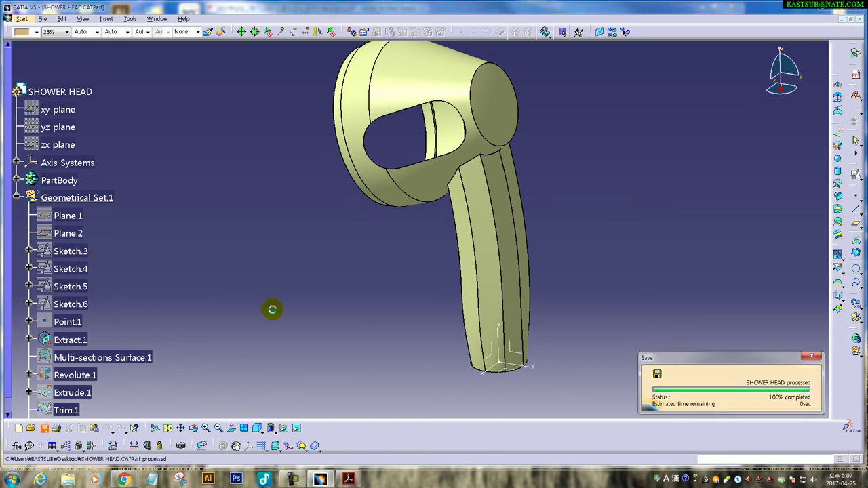
mouse_move(394, 362)
middle_mouse_down()
mouse_move(416, 234)
mouse_move(436, 254)
mouse_move(440, 213)
middle_mouse_up()
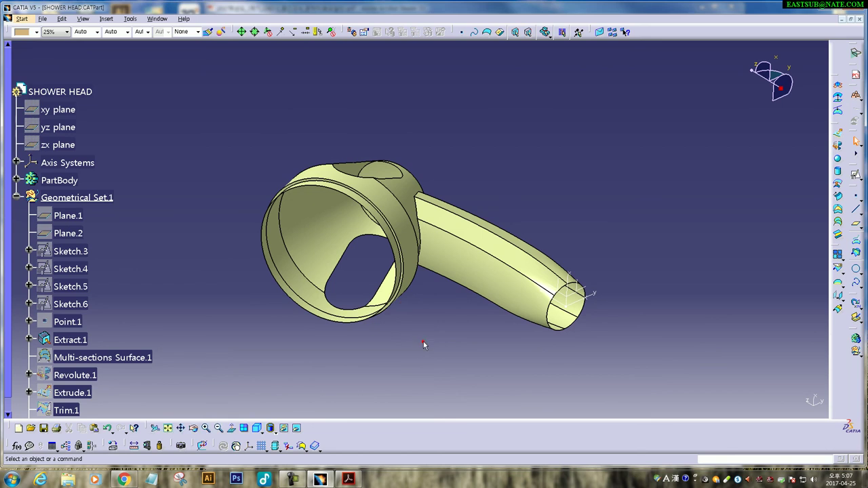